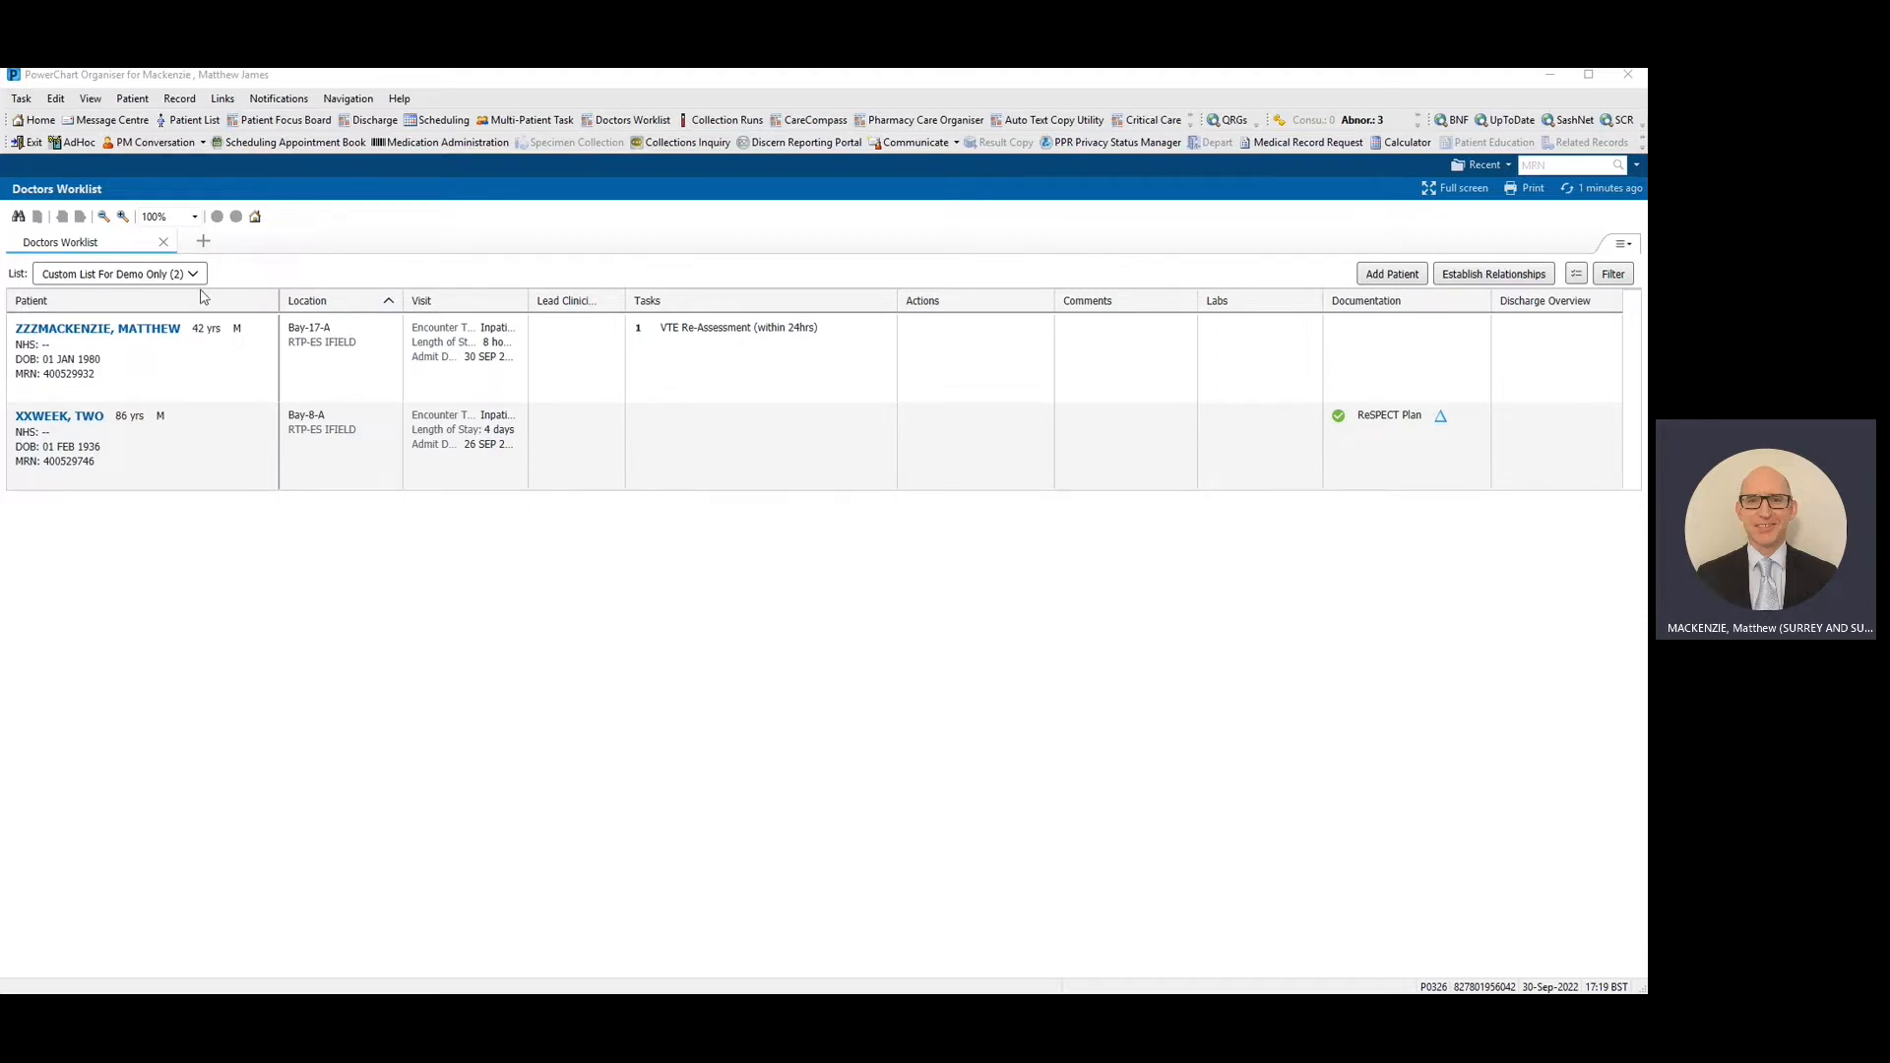
# Step: Open the chart of the patient in Bay-17-A and search the new order entry for "transfusion"
pyautogui.click(135, 333)
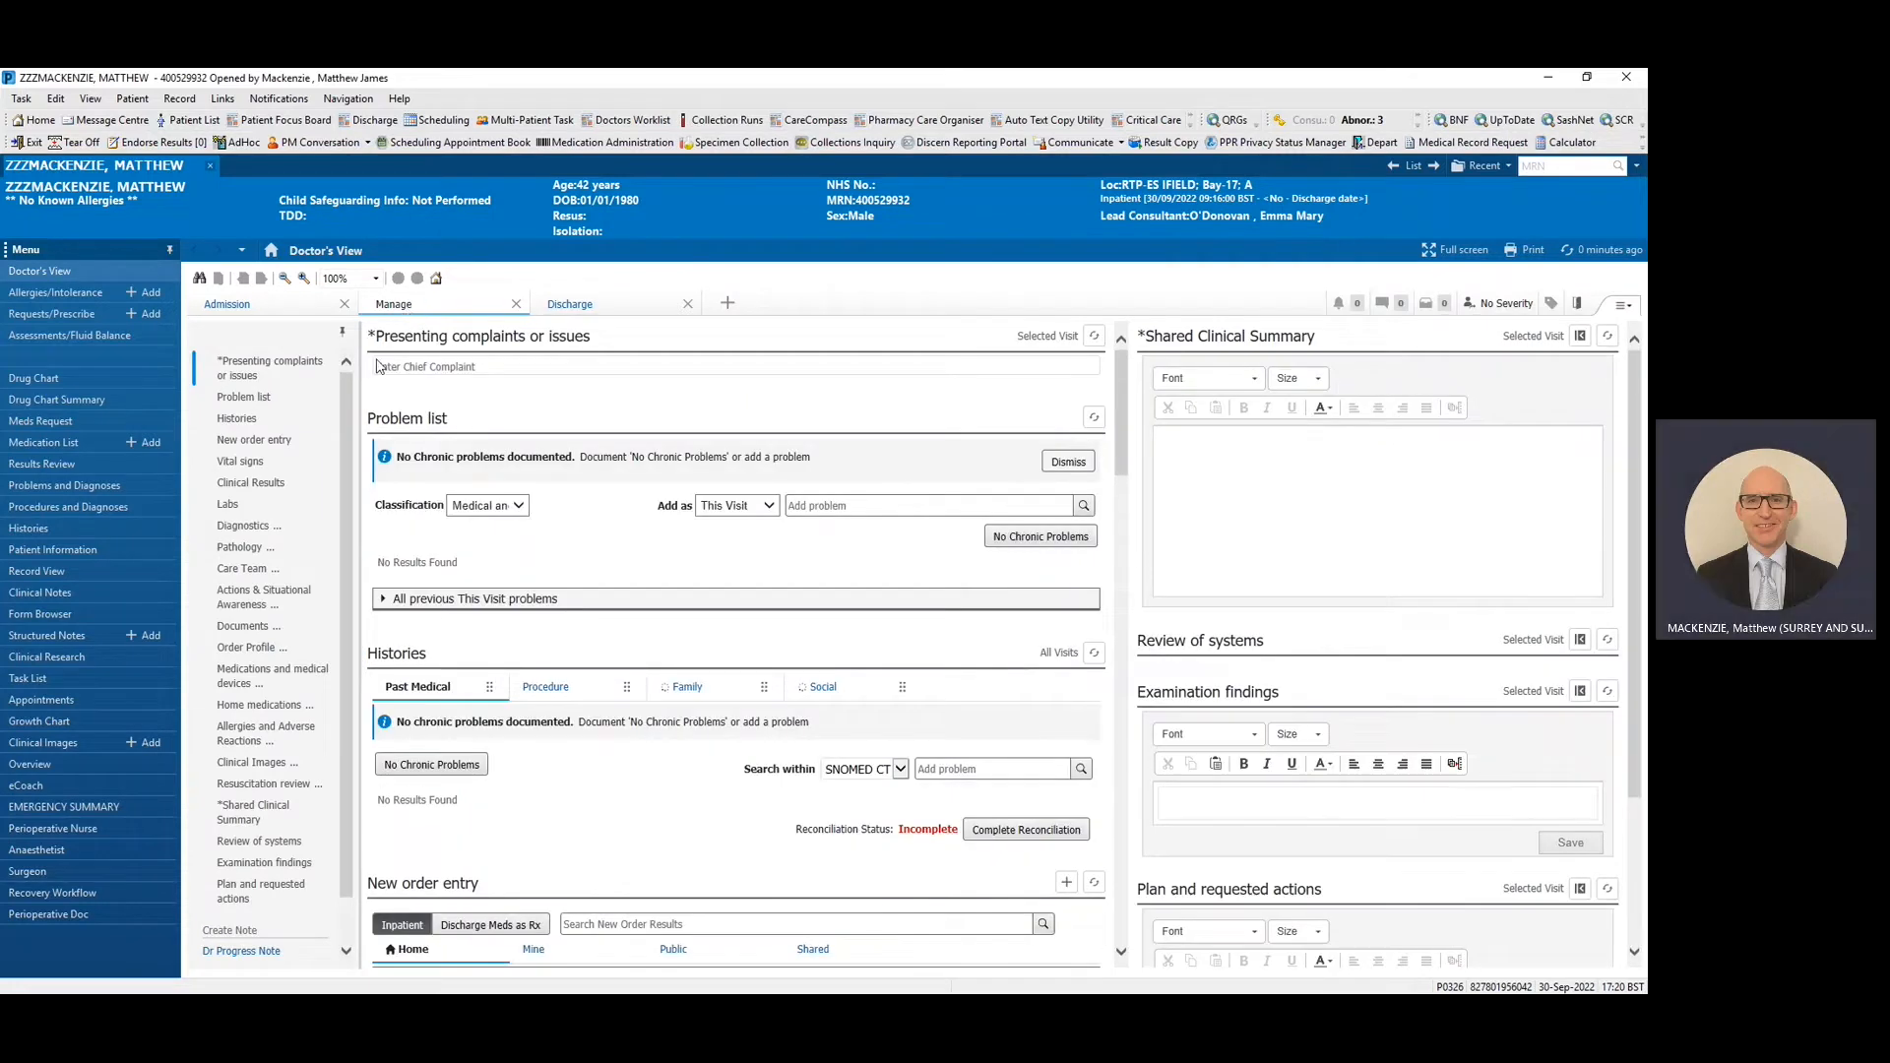
pyautogui.click(250, 441)
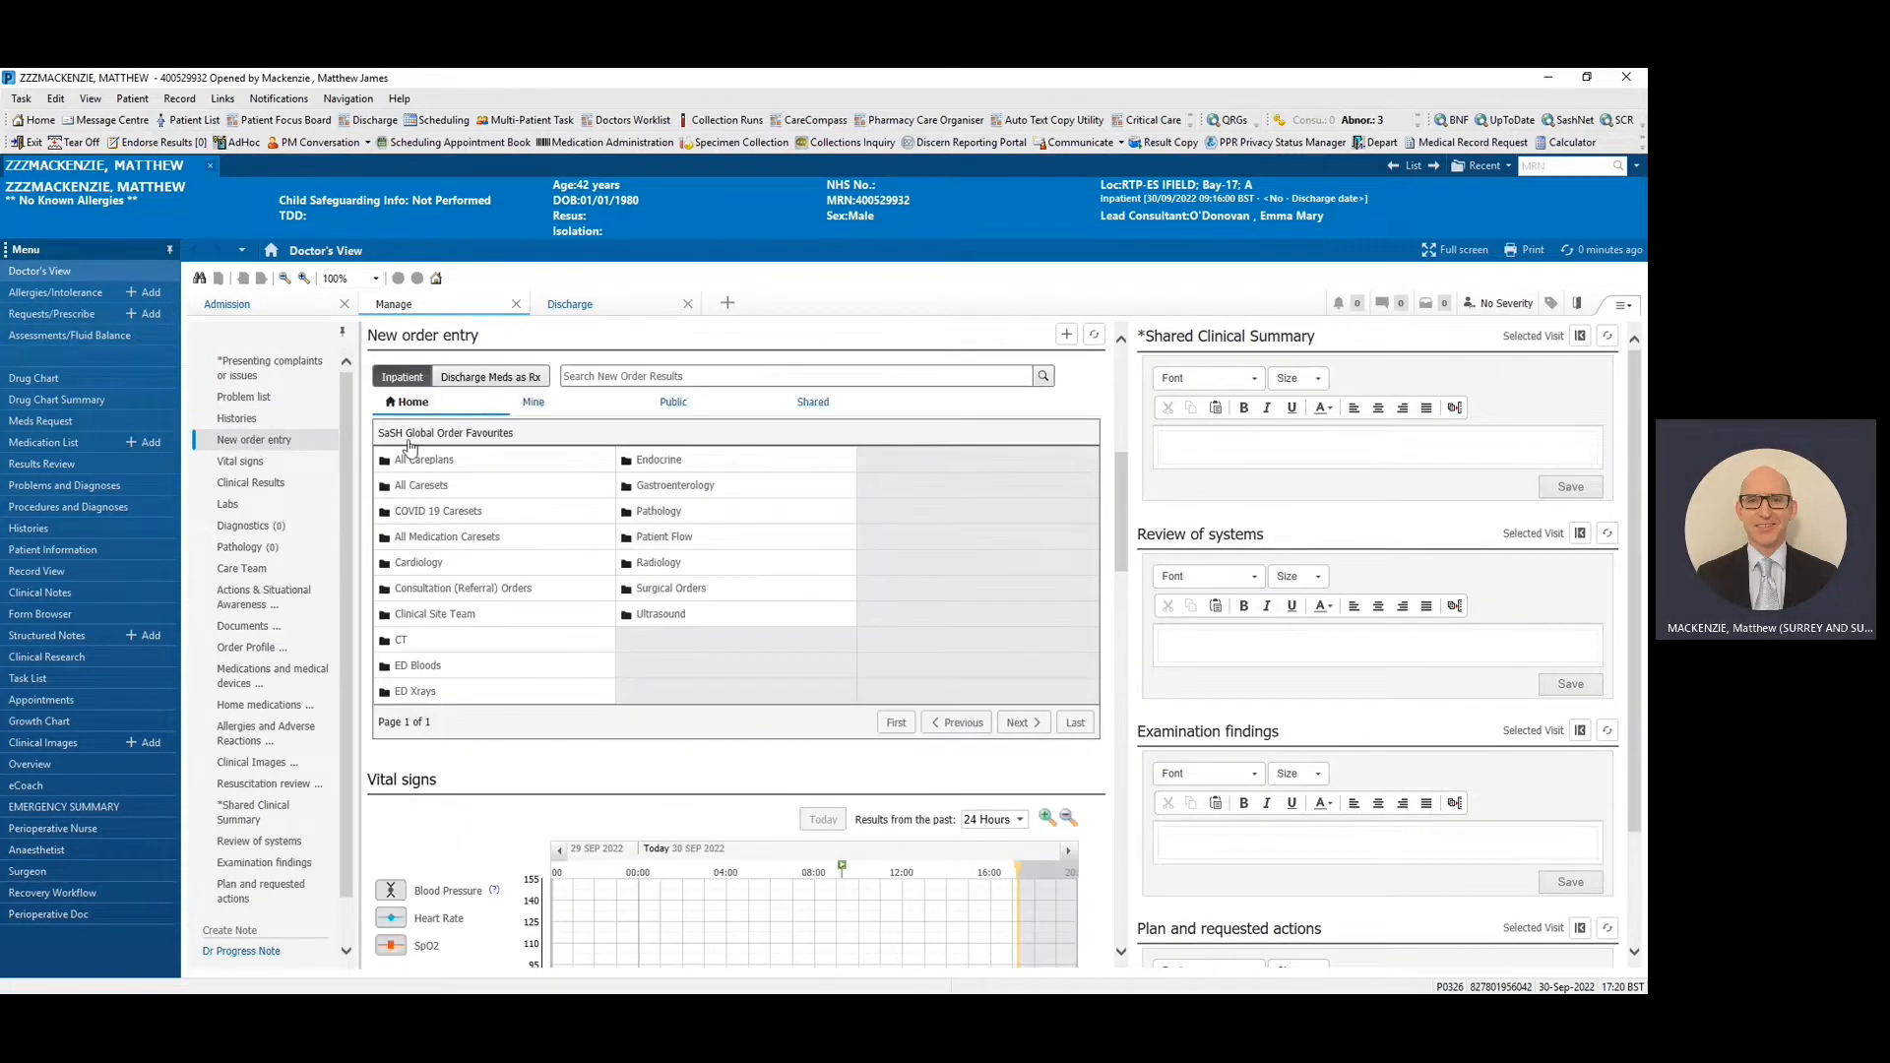
pyautogui.click(622, 381)
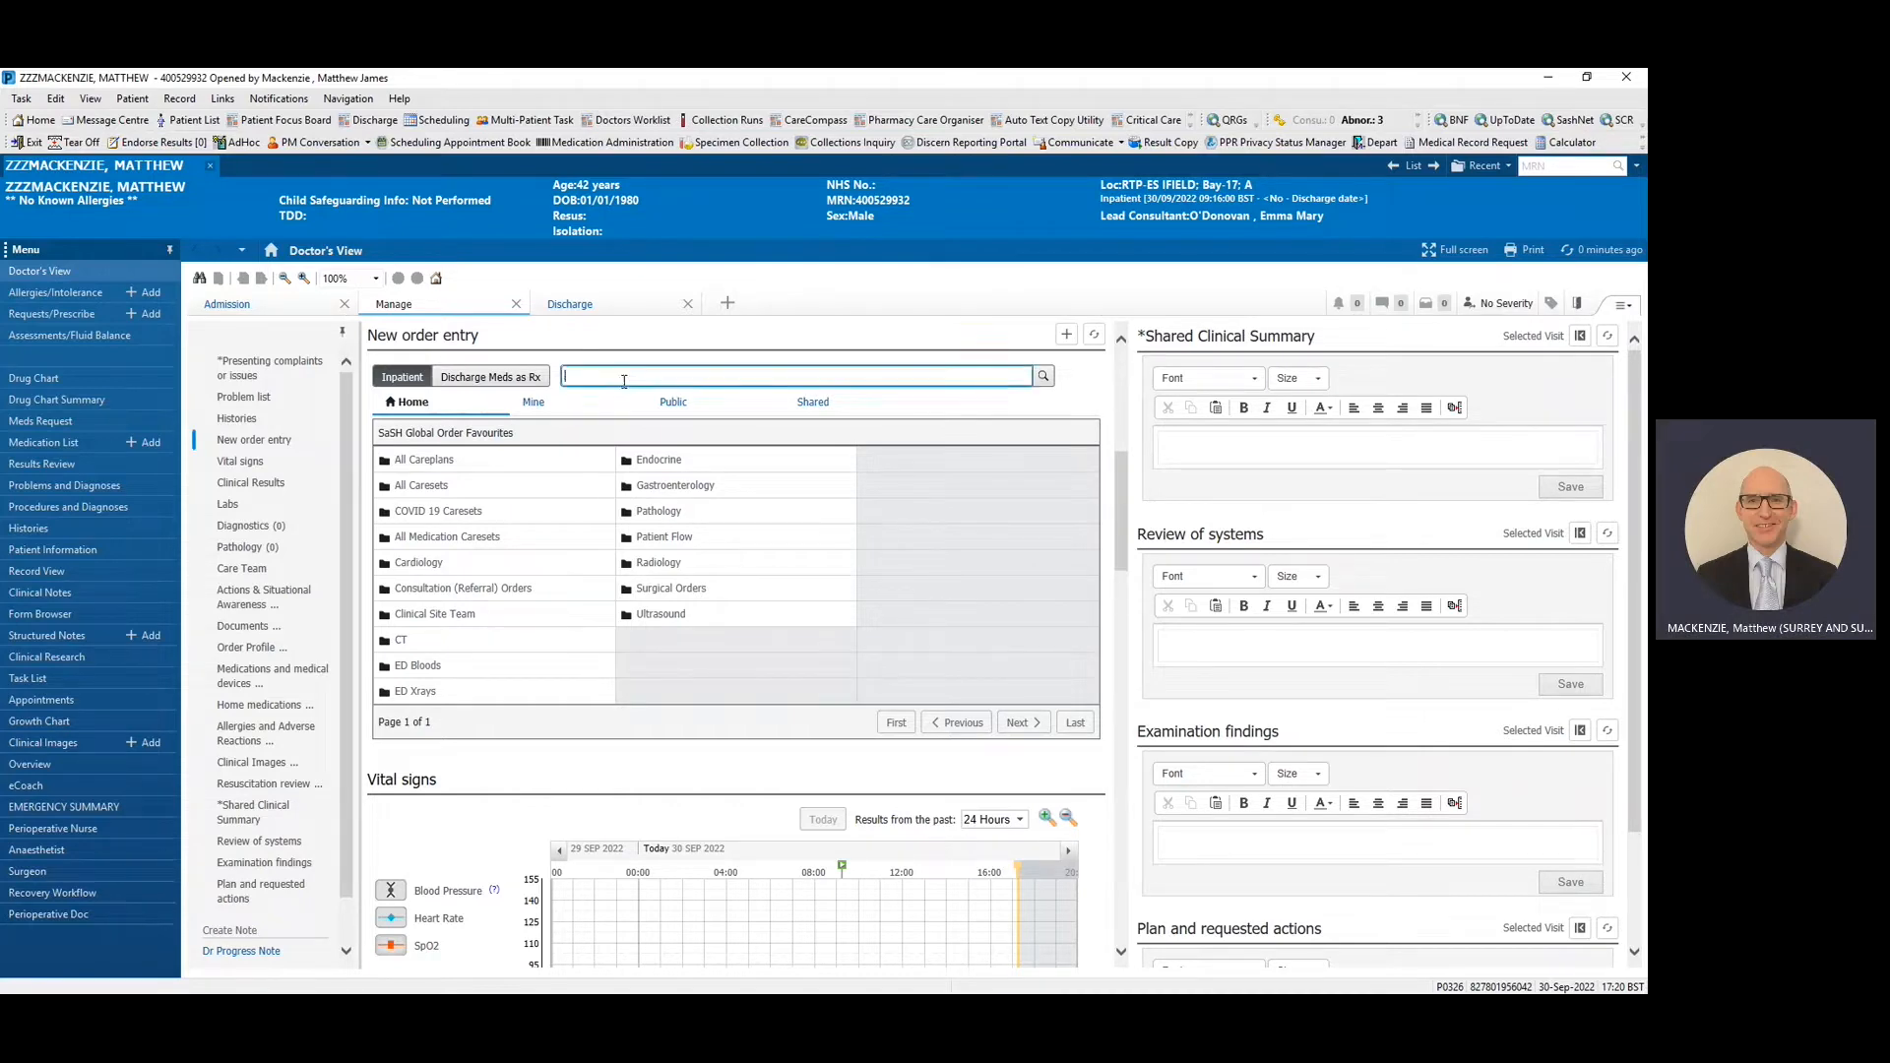
pyautogui.write('transfusion')
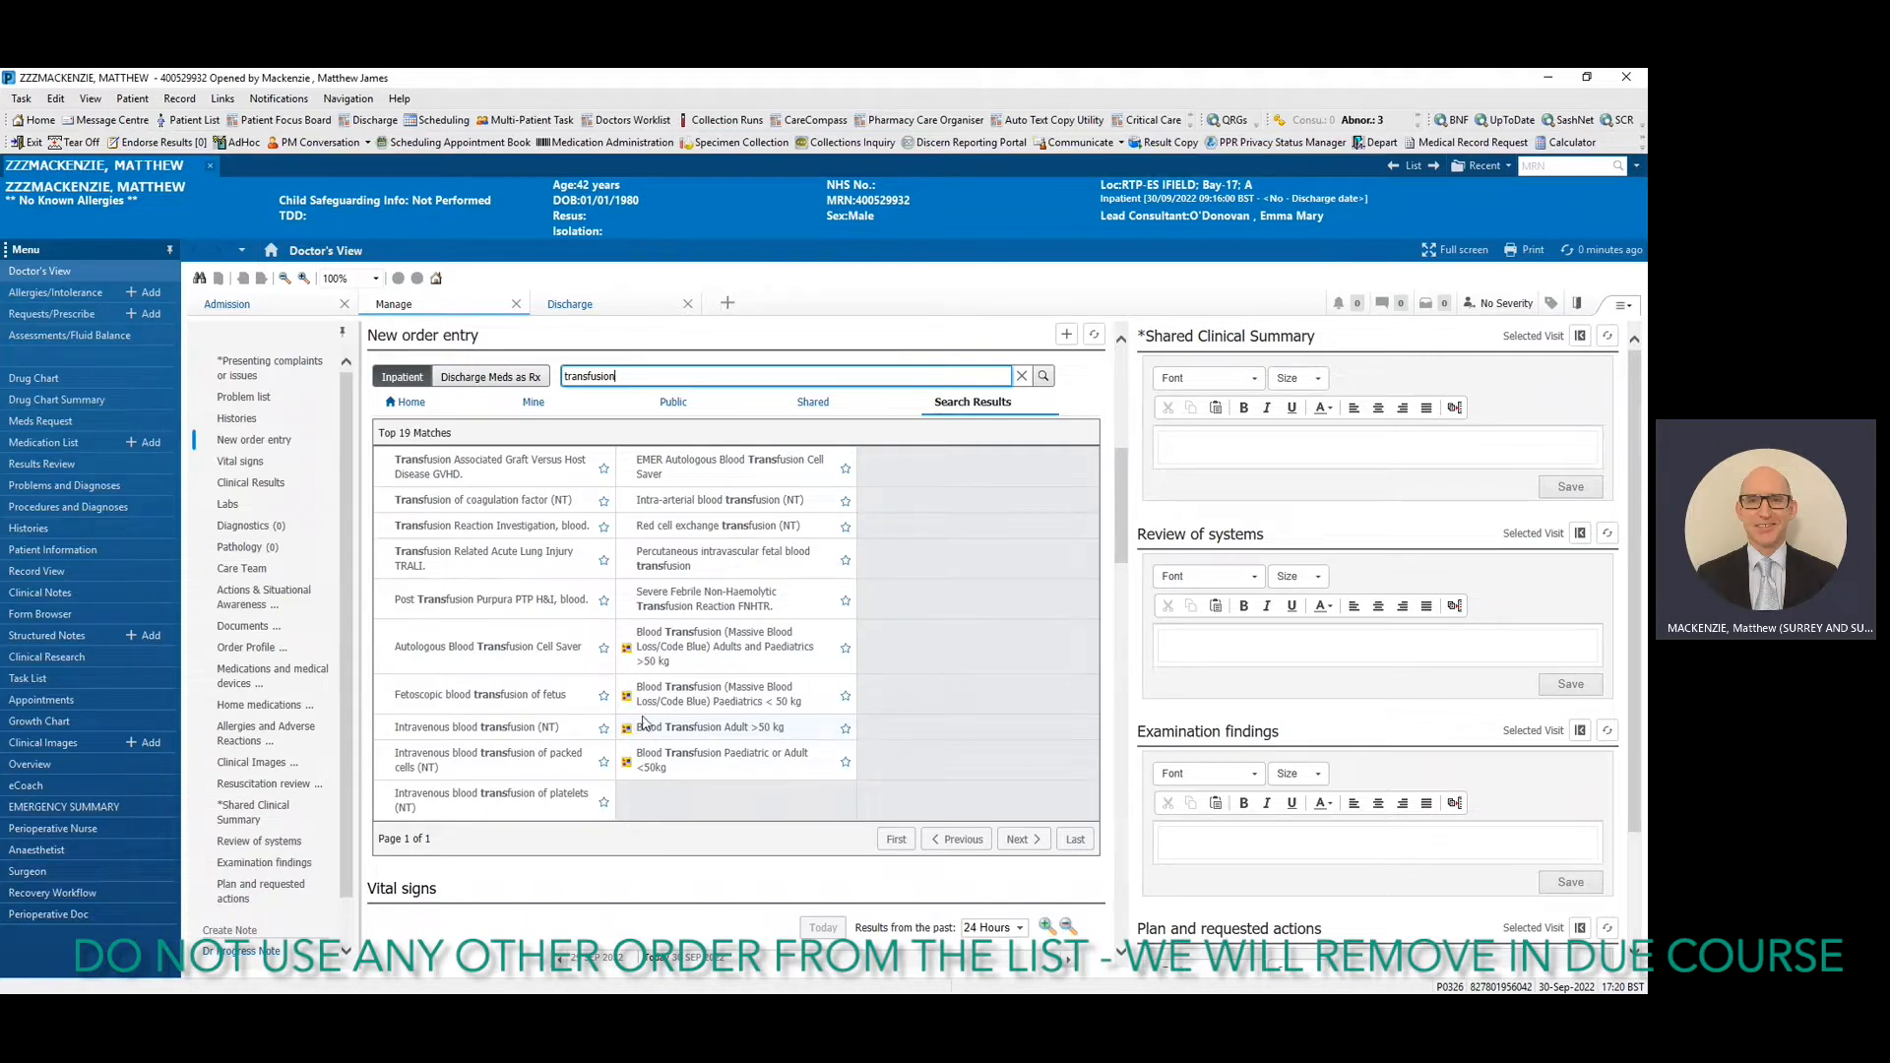
# Step: Save the Blood Transfusion Adult >50 kg care plan as a favourite and open it for ordering from the personal favourites
pyautogui.click(846, 730)
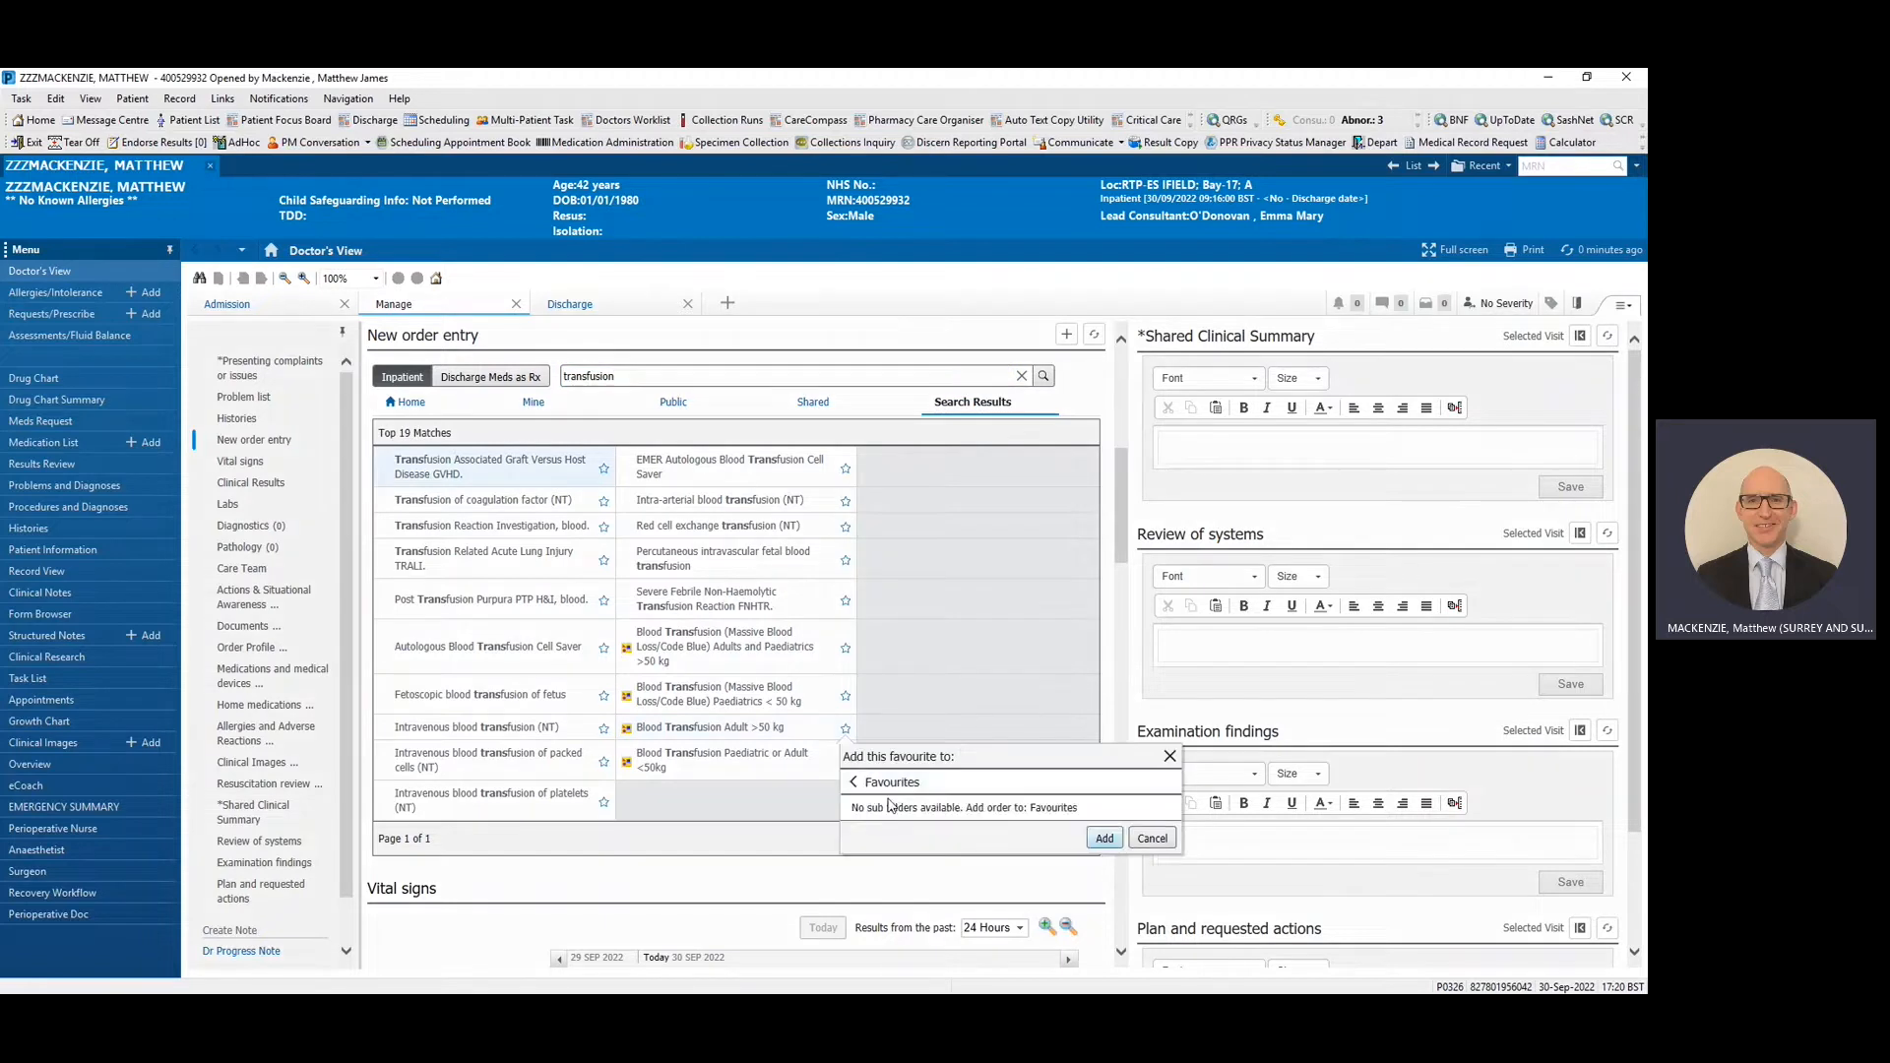
pyautogui.click(1104, 838)
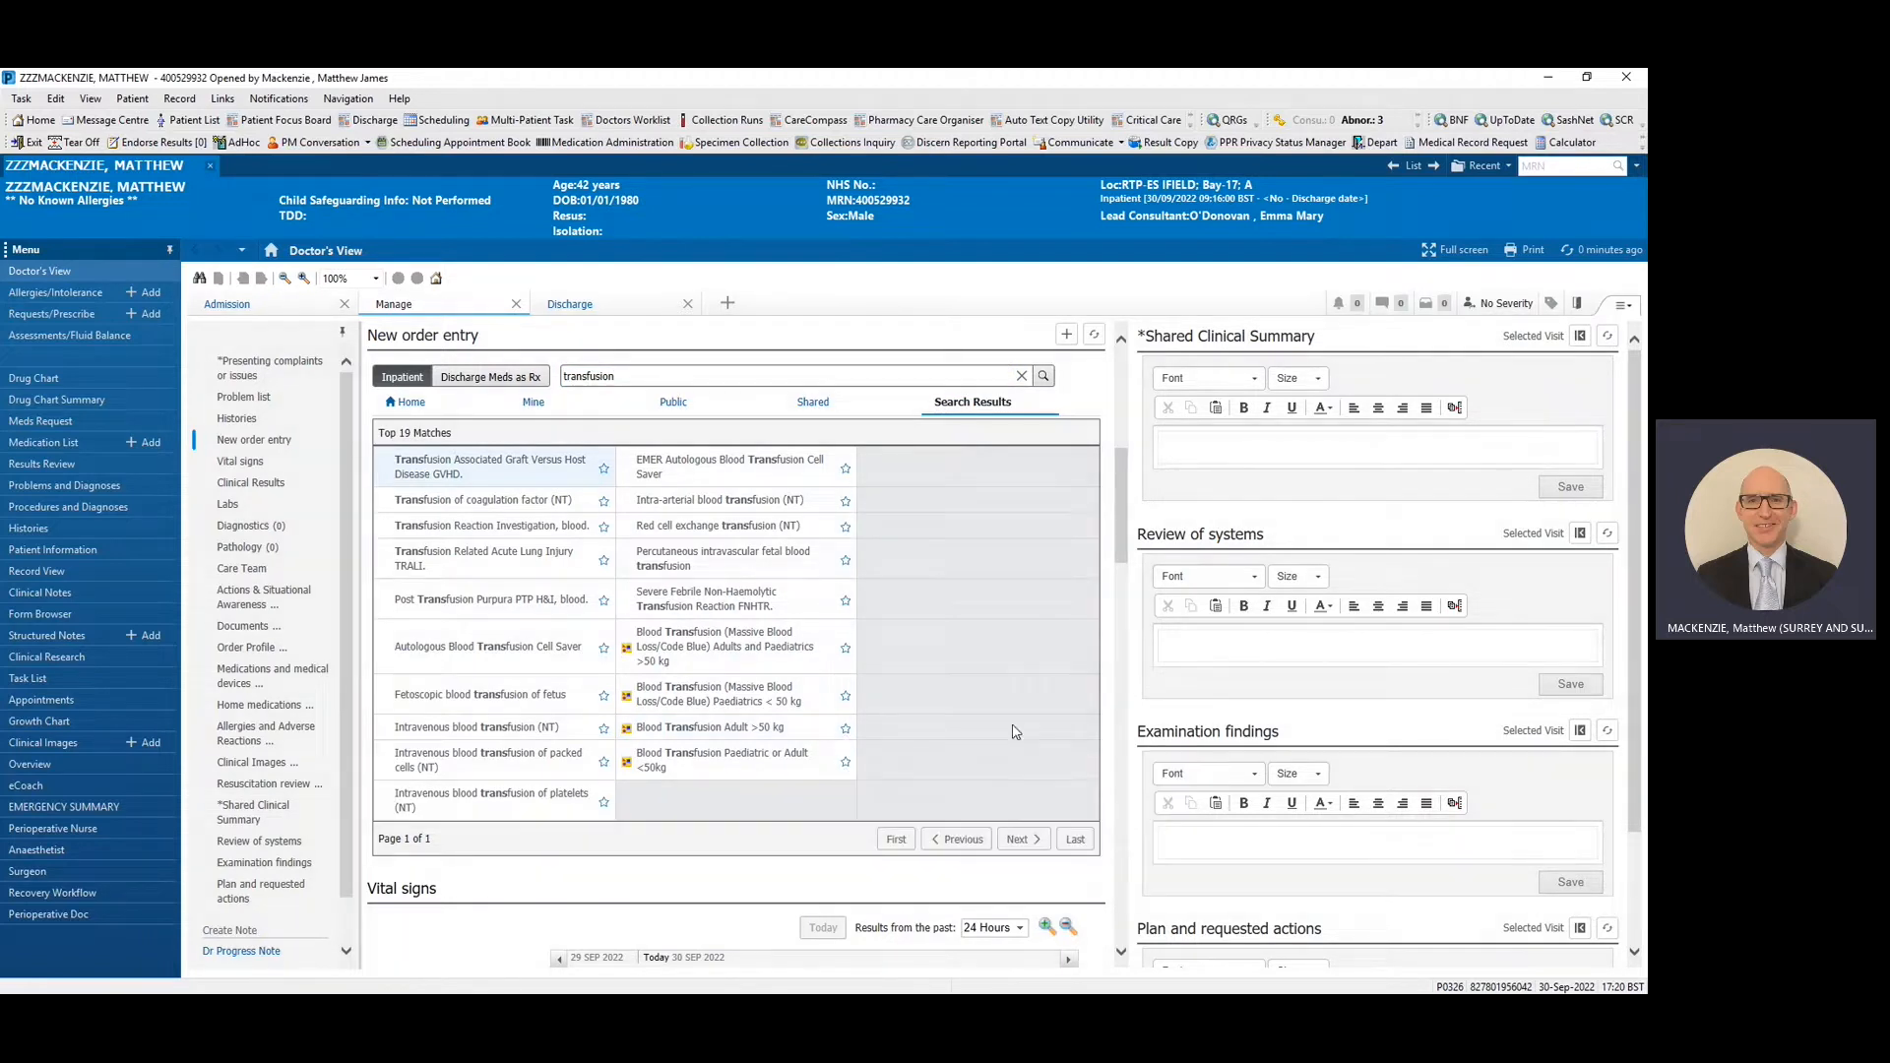
pyautogui.click(532, 405)
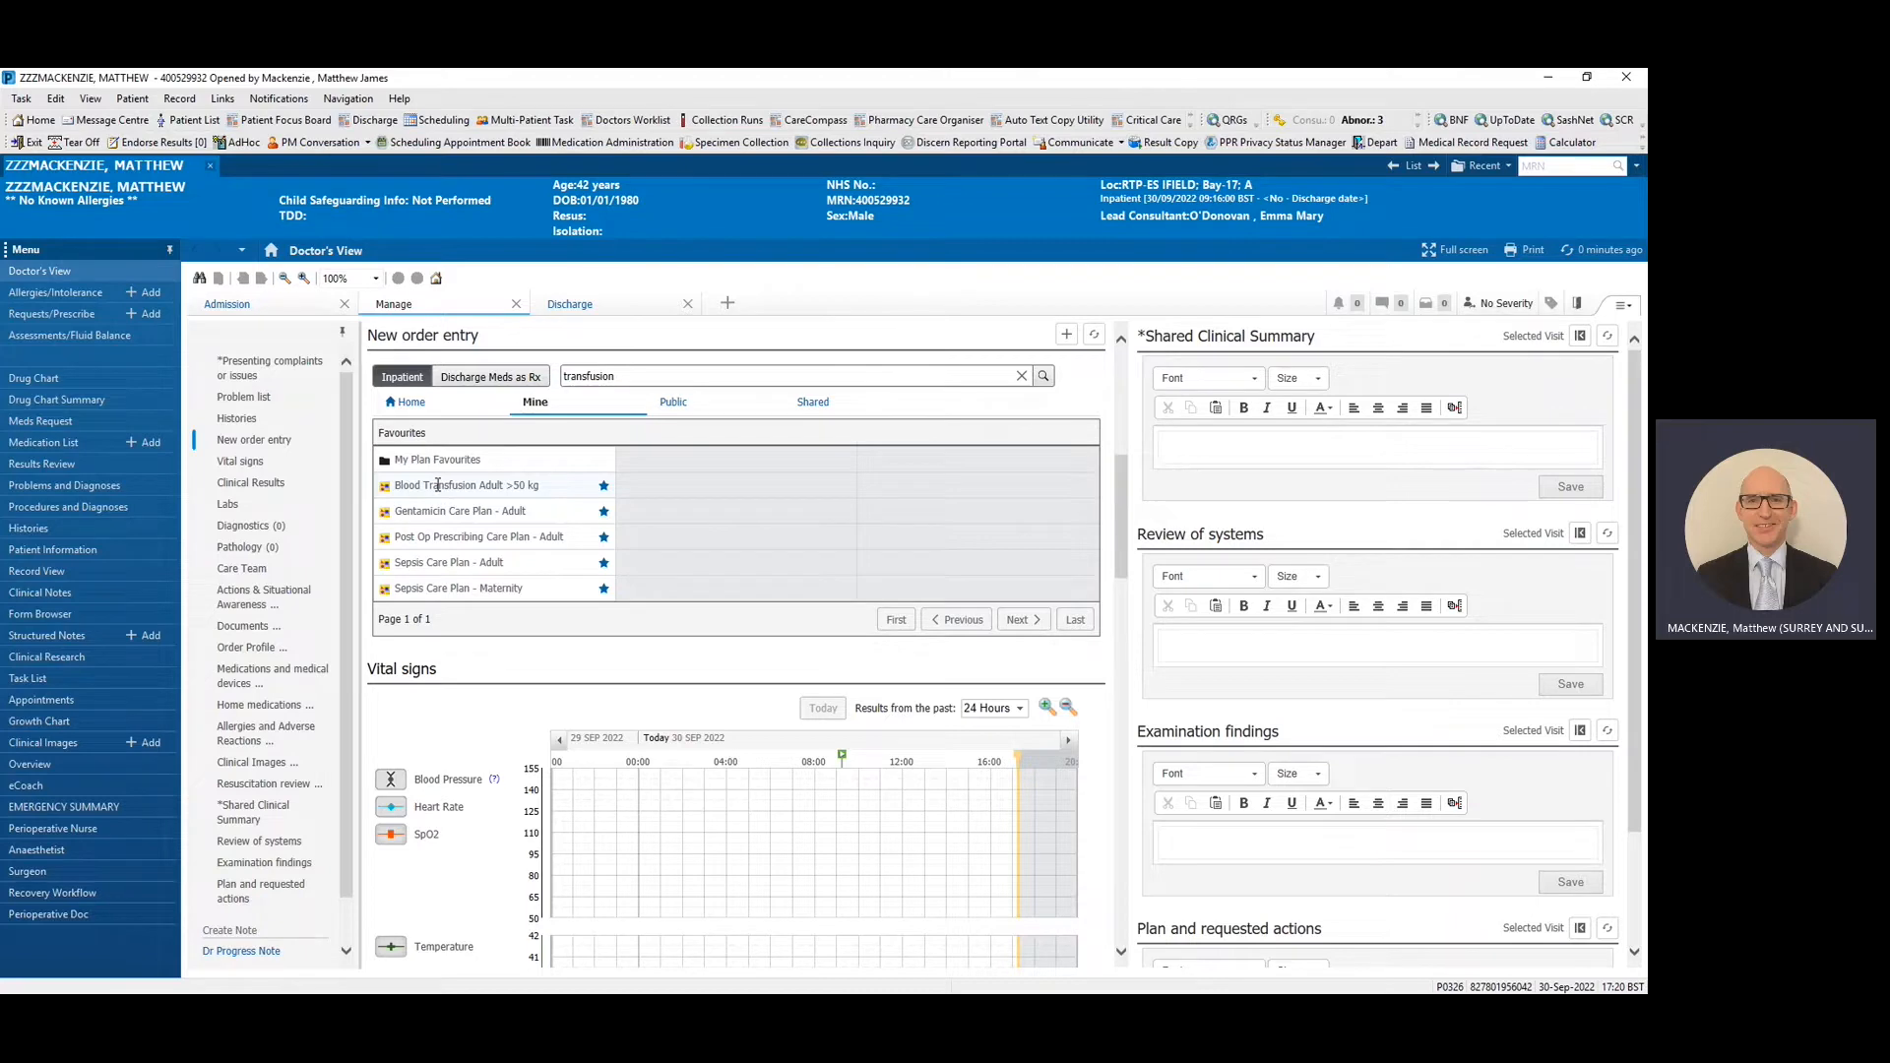
pyautogui.click(438, 485)
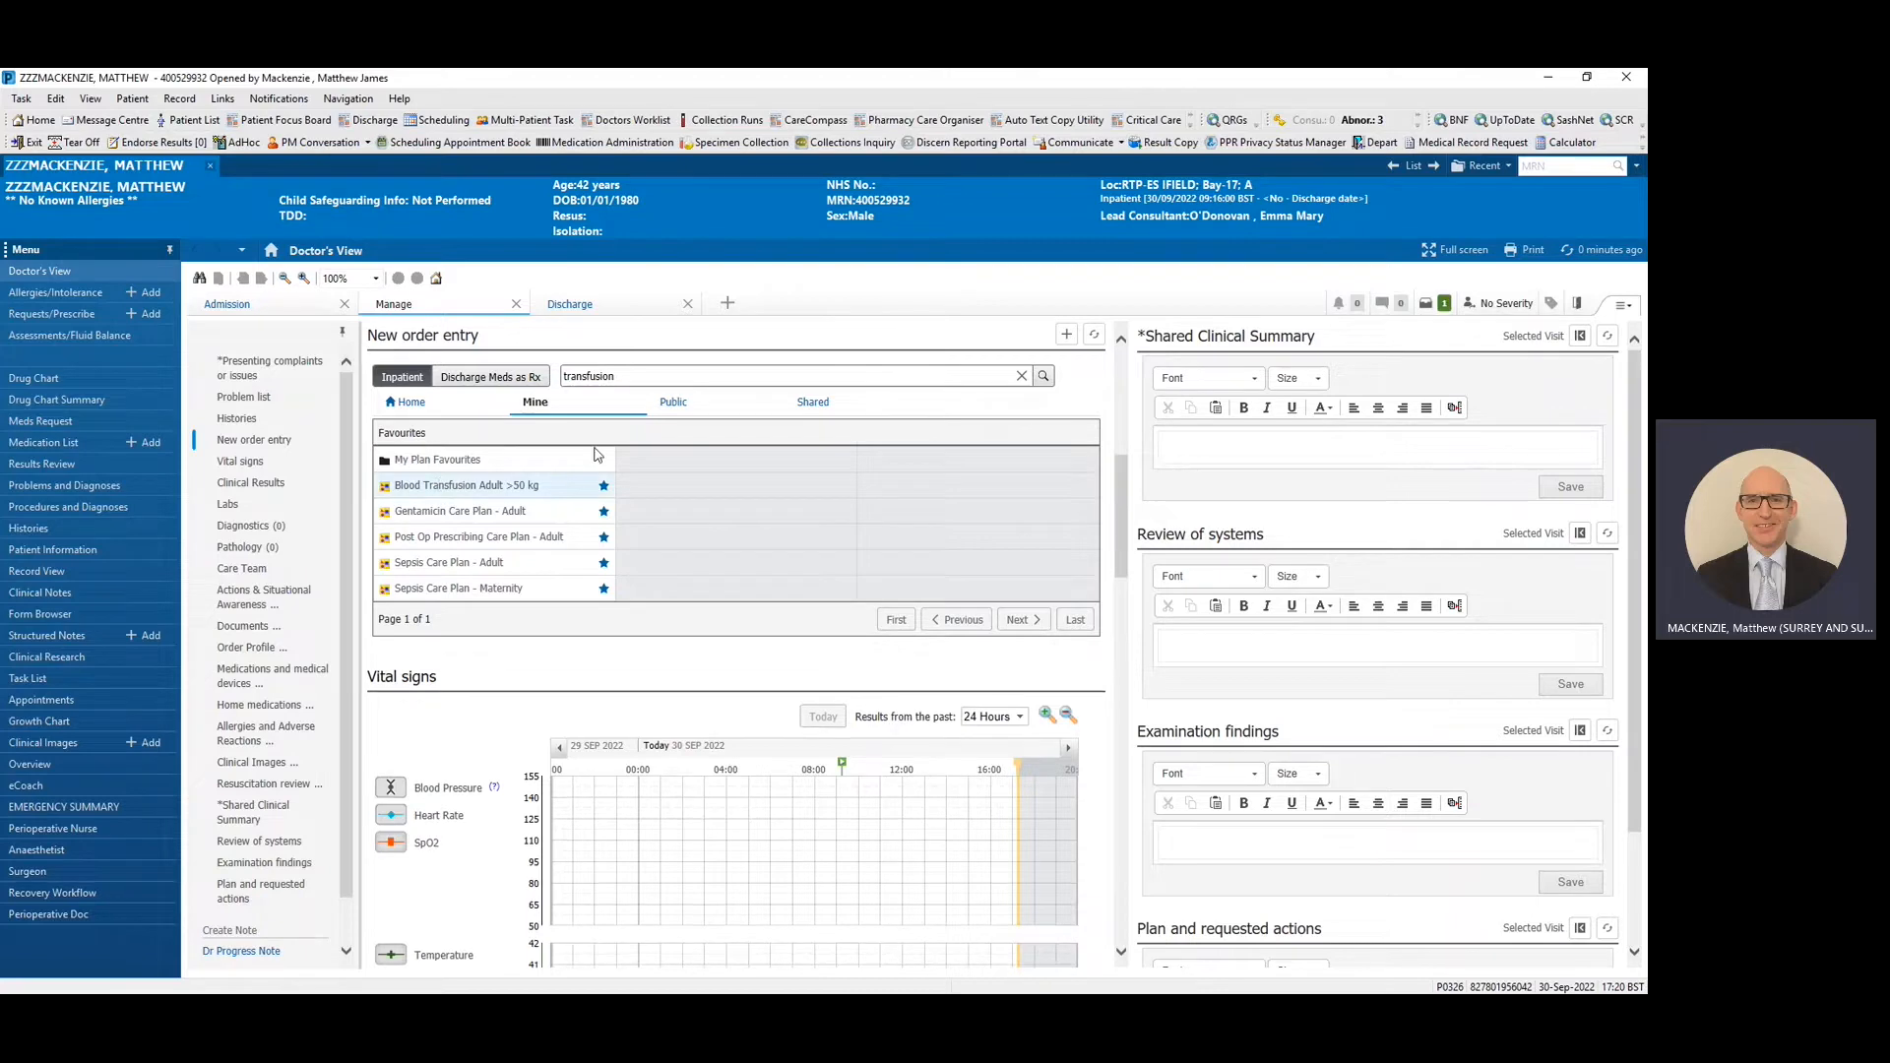
pyautogui.click(1433, 312)
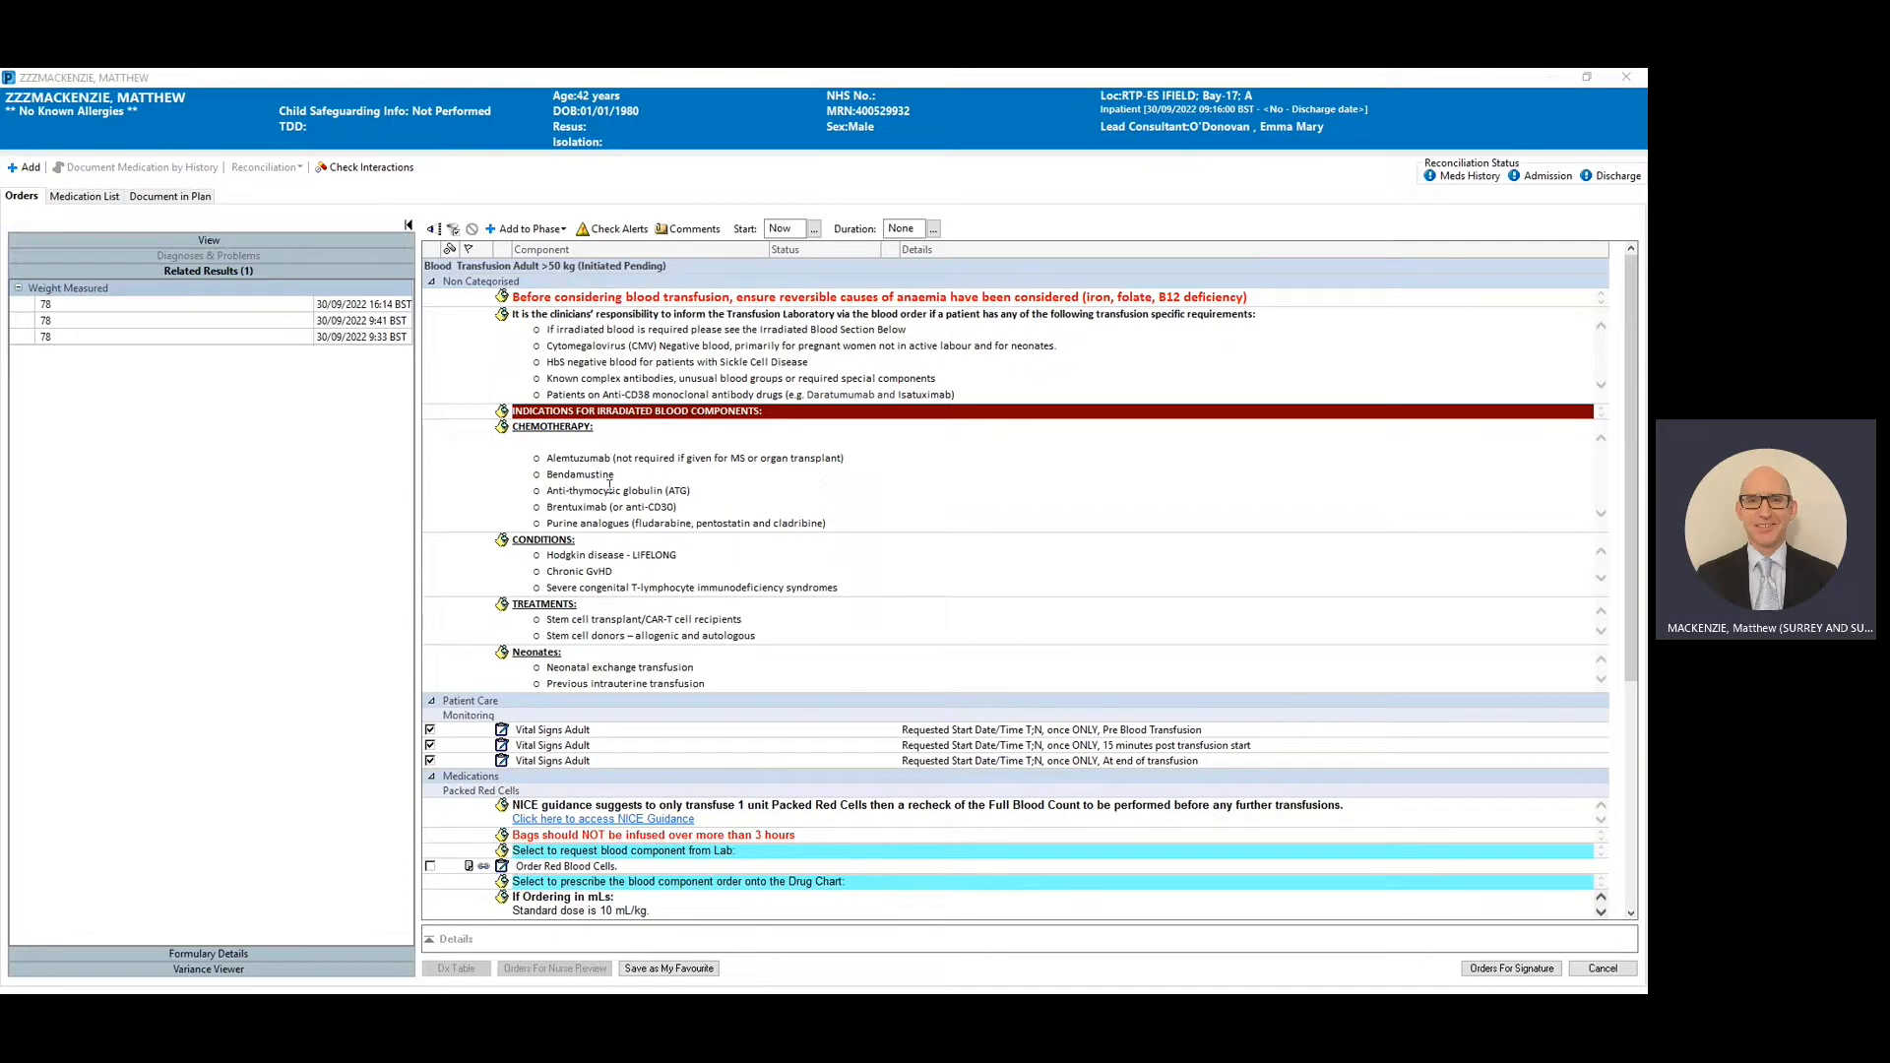
# Step: Collapse the Non Categorised section and include the packed red cells blood component in the transfusion plan
pyautogui.click(433, 283)
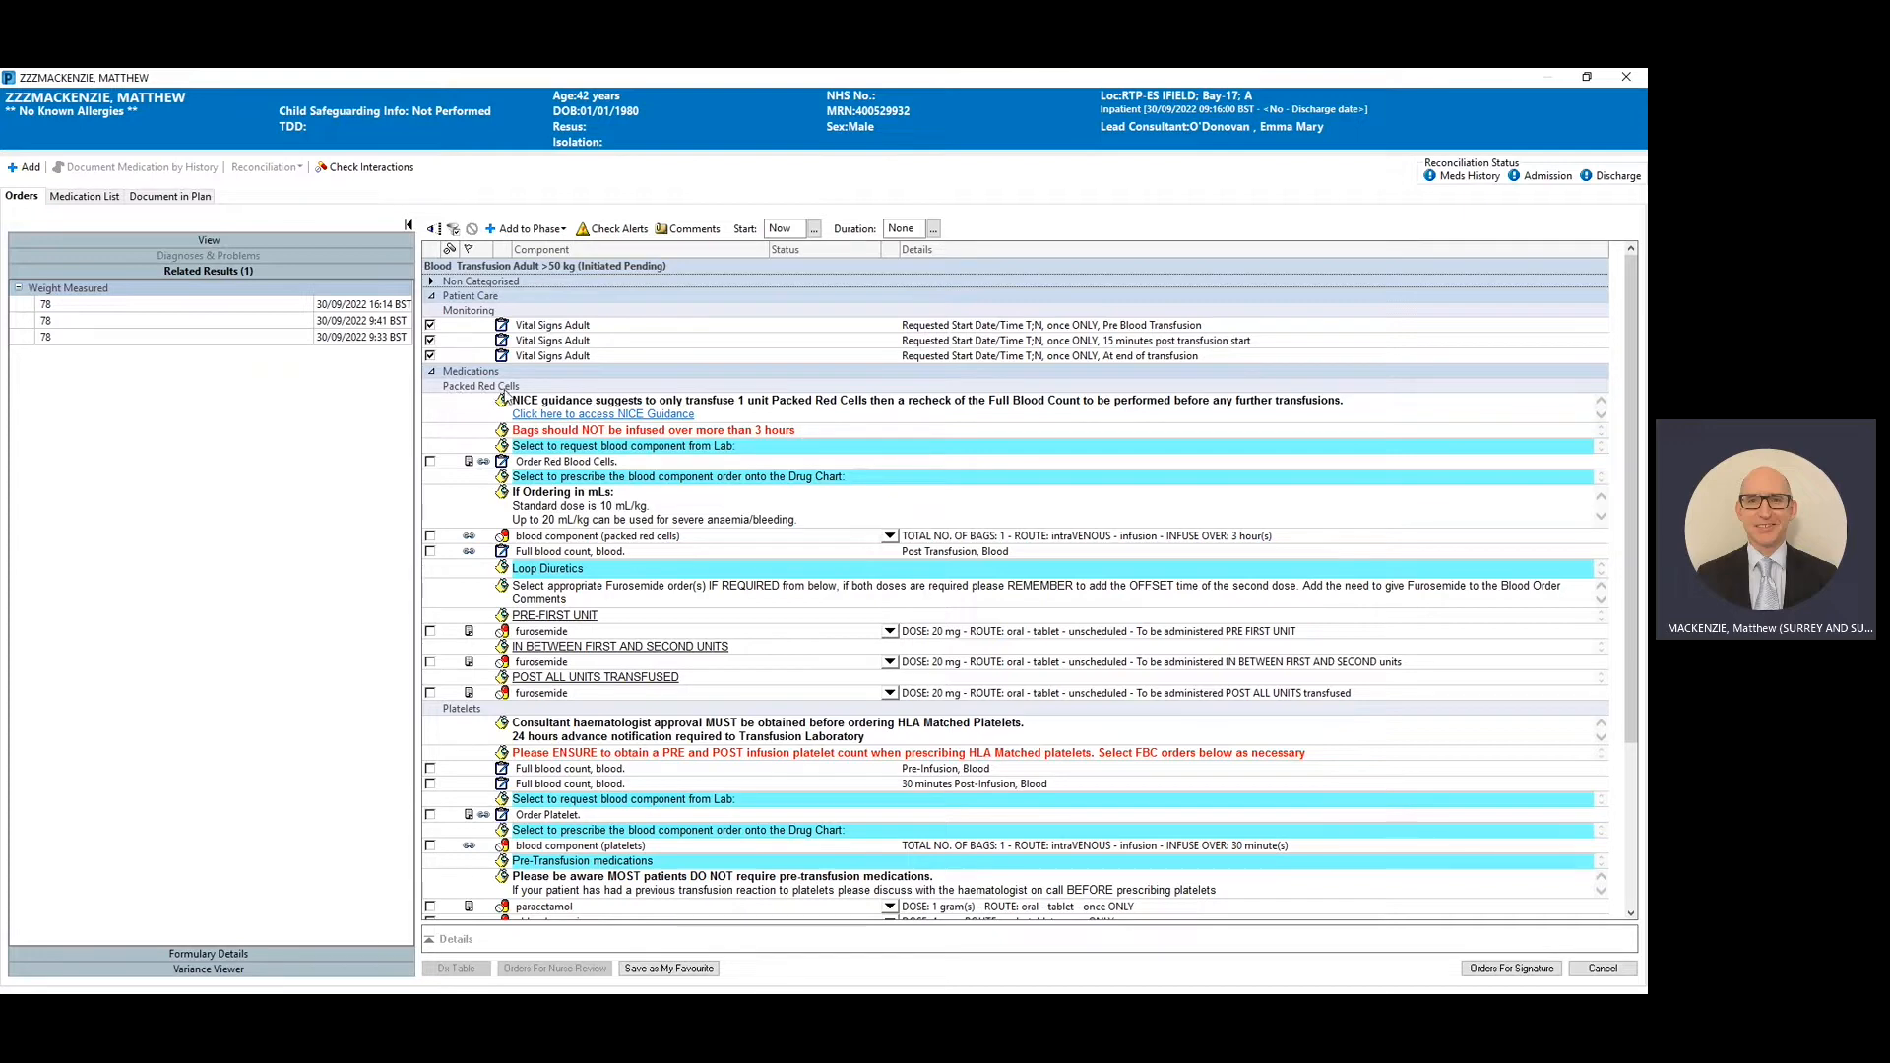
pyautogui.scroll(-4, 497, 700)
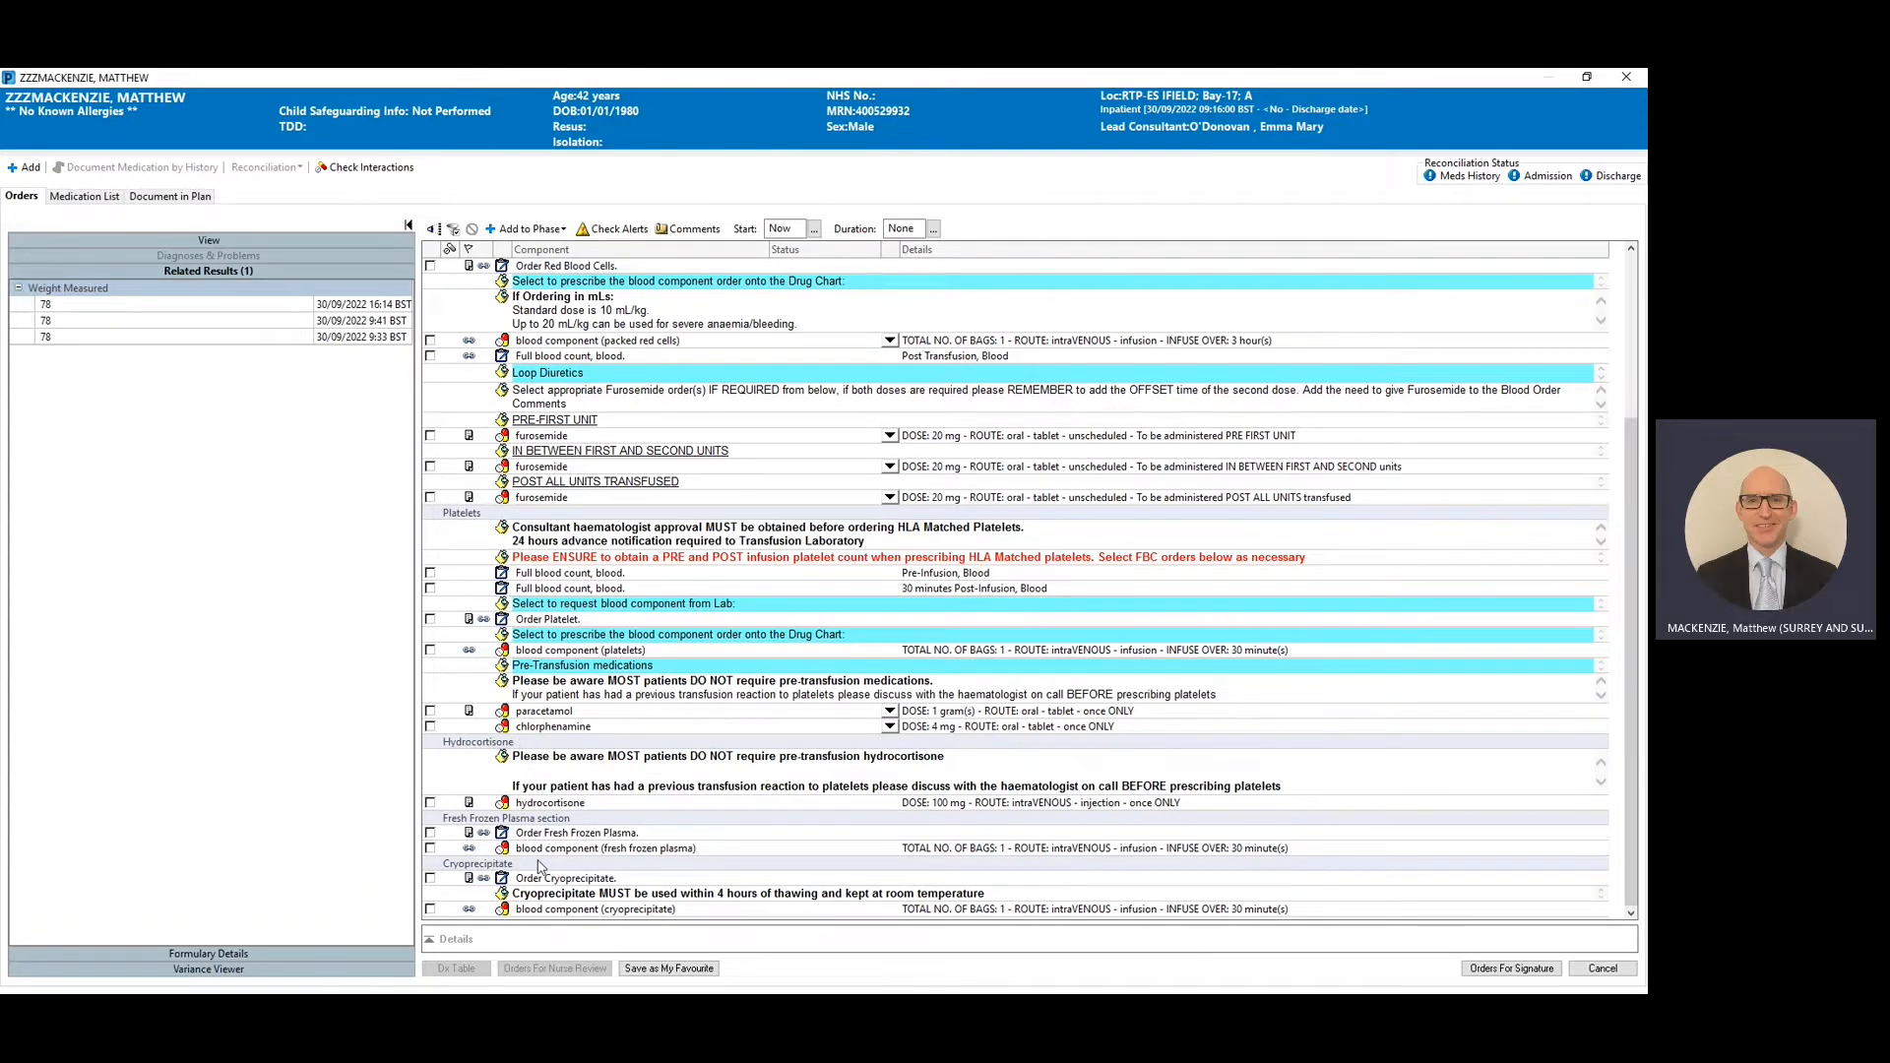
pyautogui.scroll(3, 621, 831)
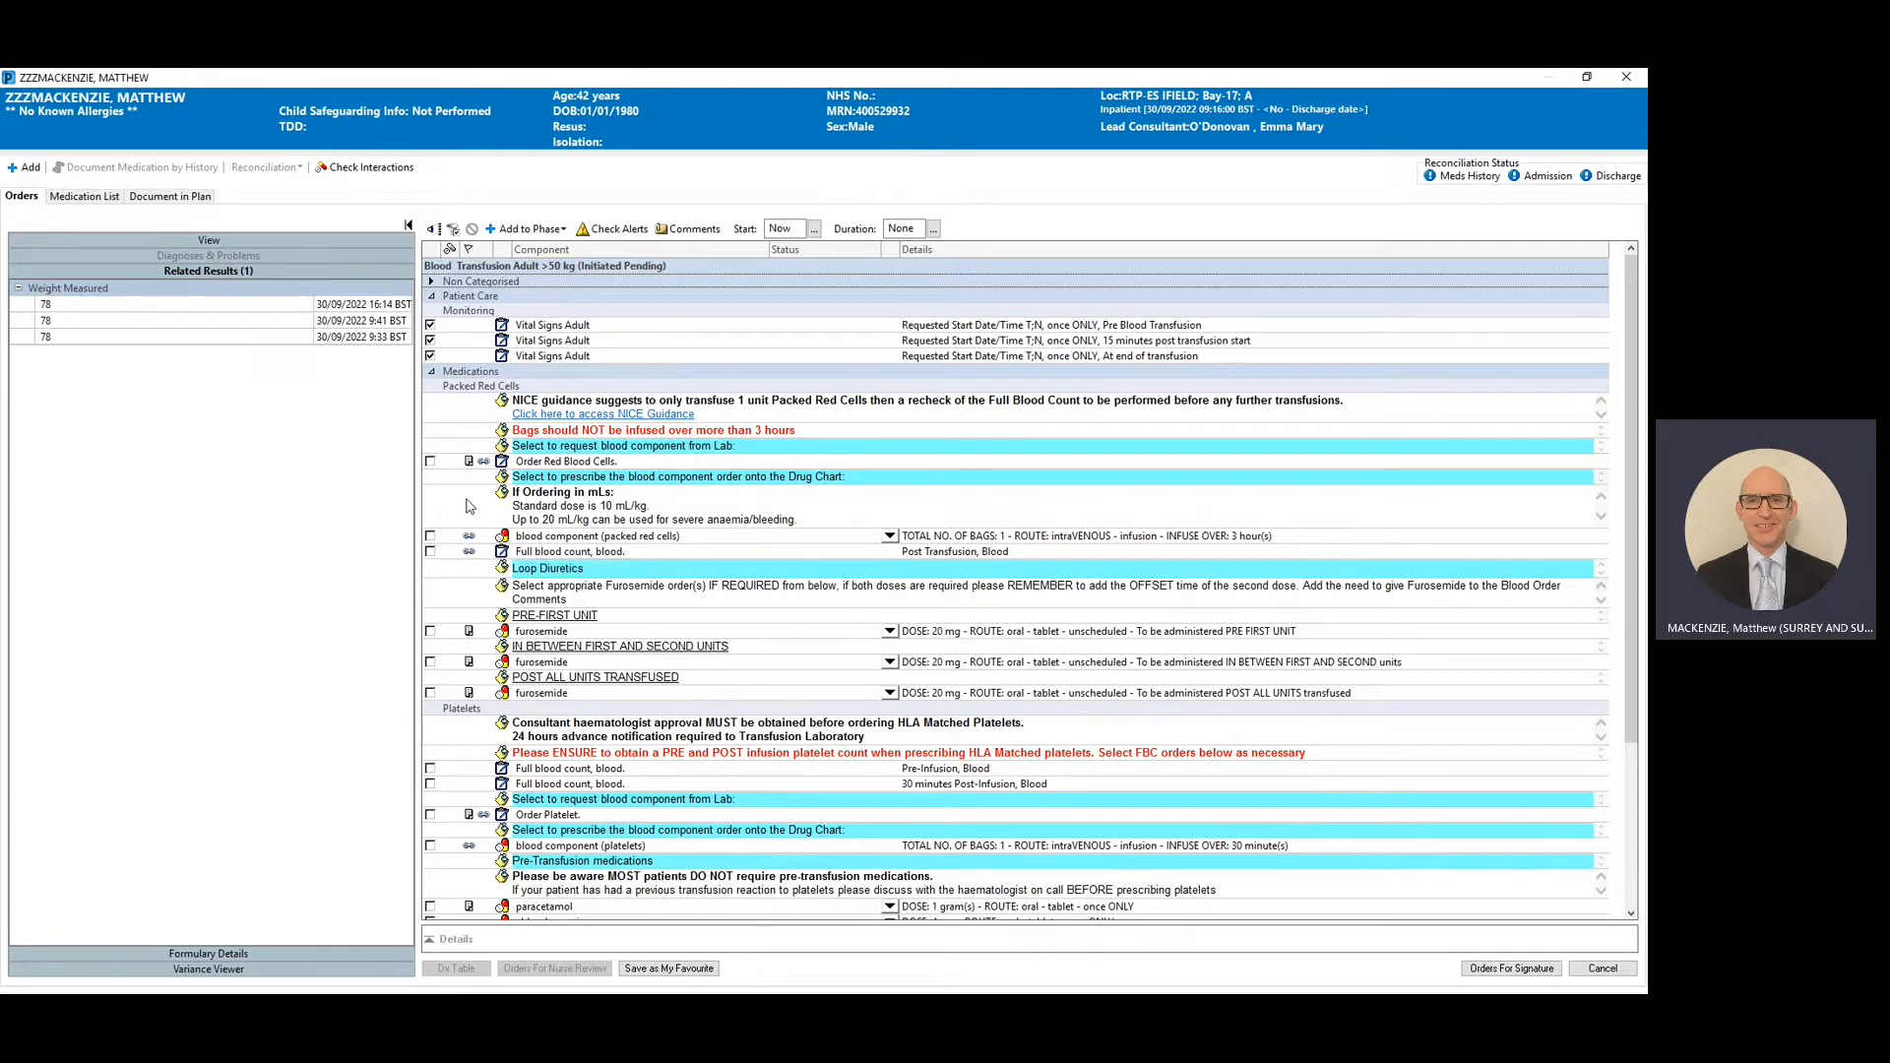
pyautogui.moveTo(471, 543)
pyautogui.click(429, 536)
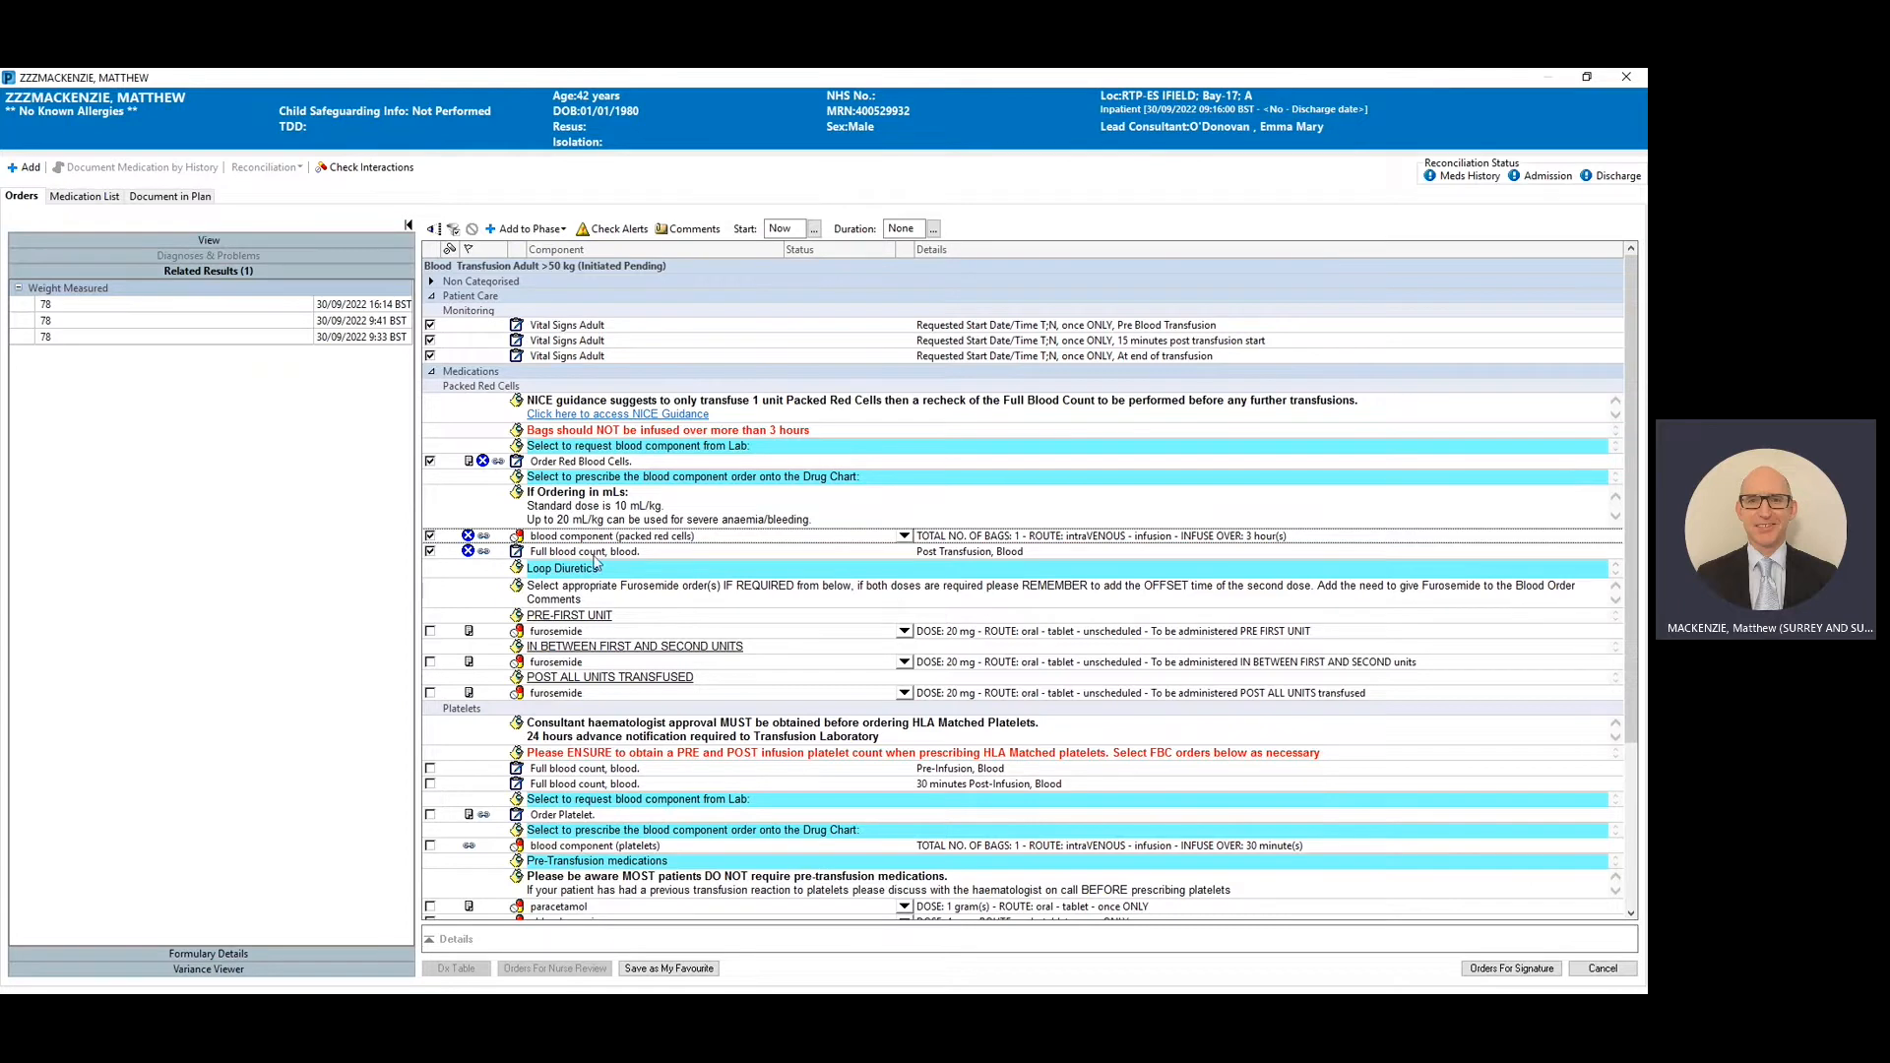
# Step: Exclude the post-transfusion full blood count from the packed red cells group with the override reason Patient Condition Changed
pyautogui.click(430, 552)
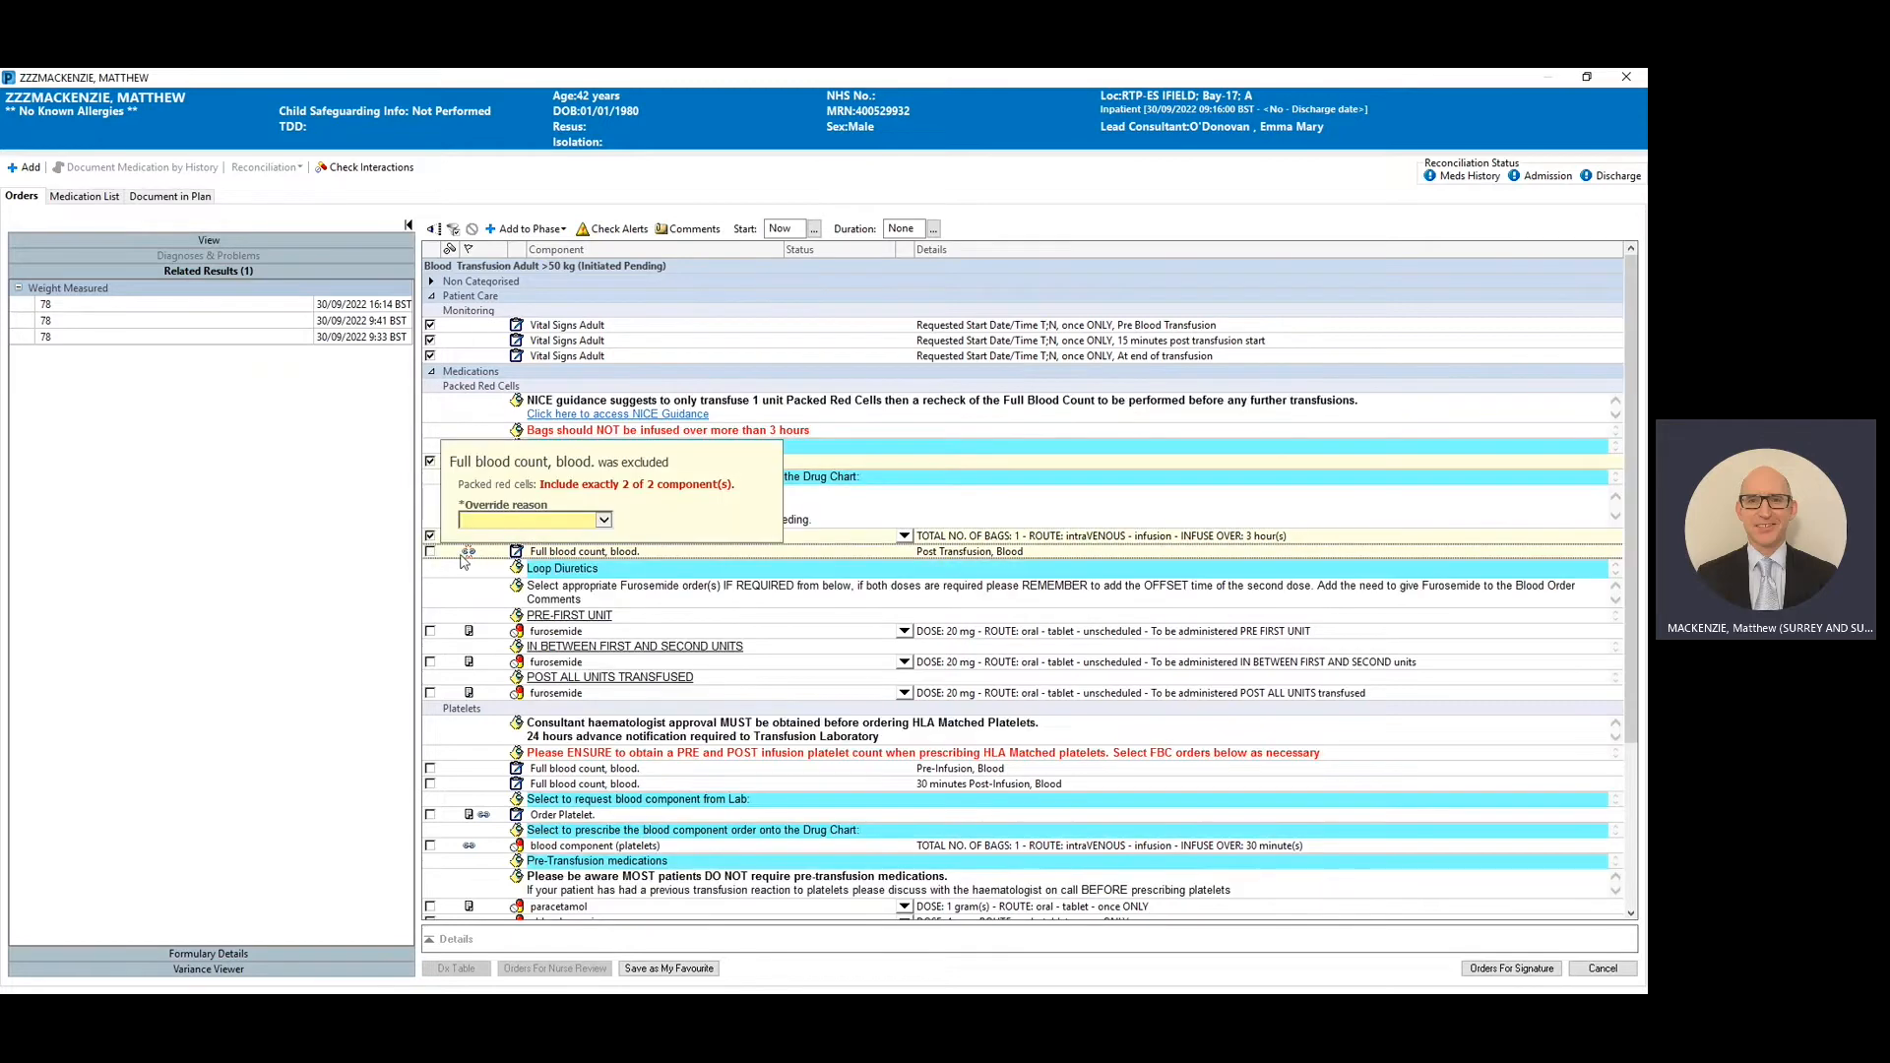
pyautogui.click(604, 522)
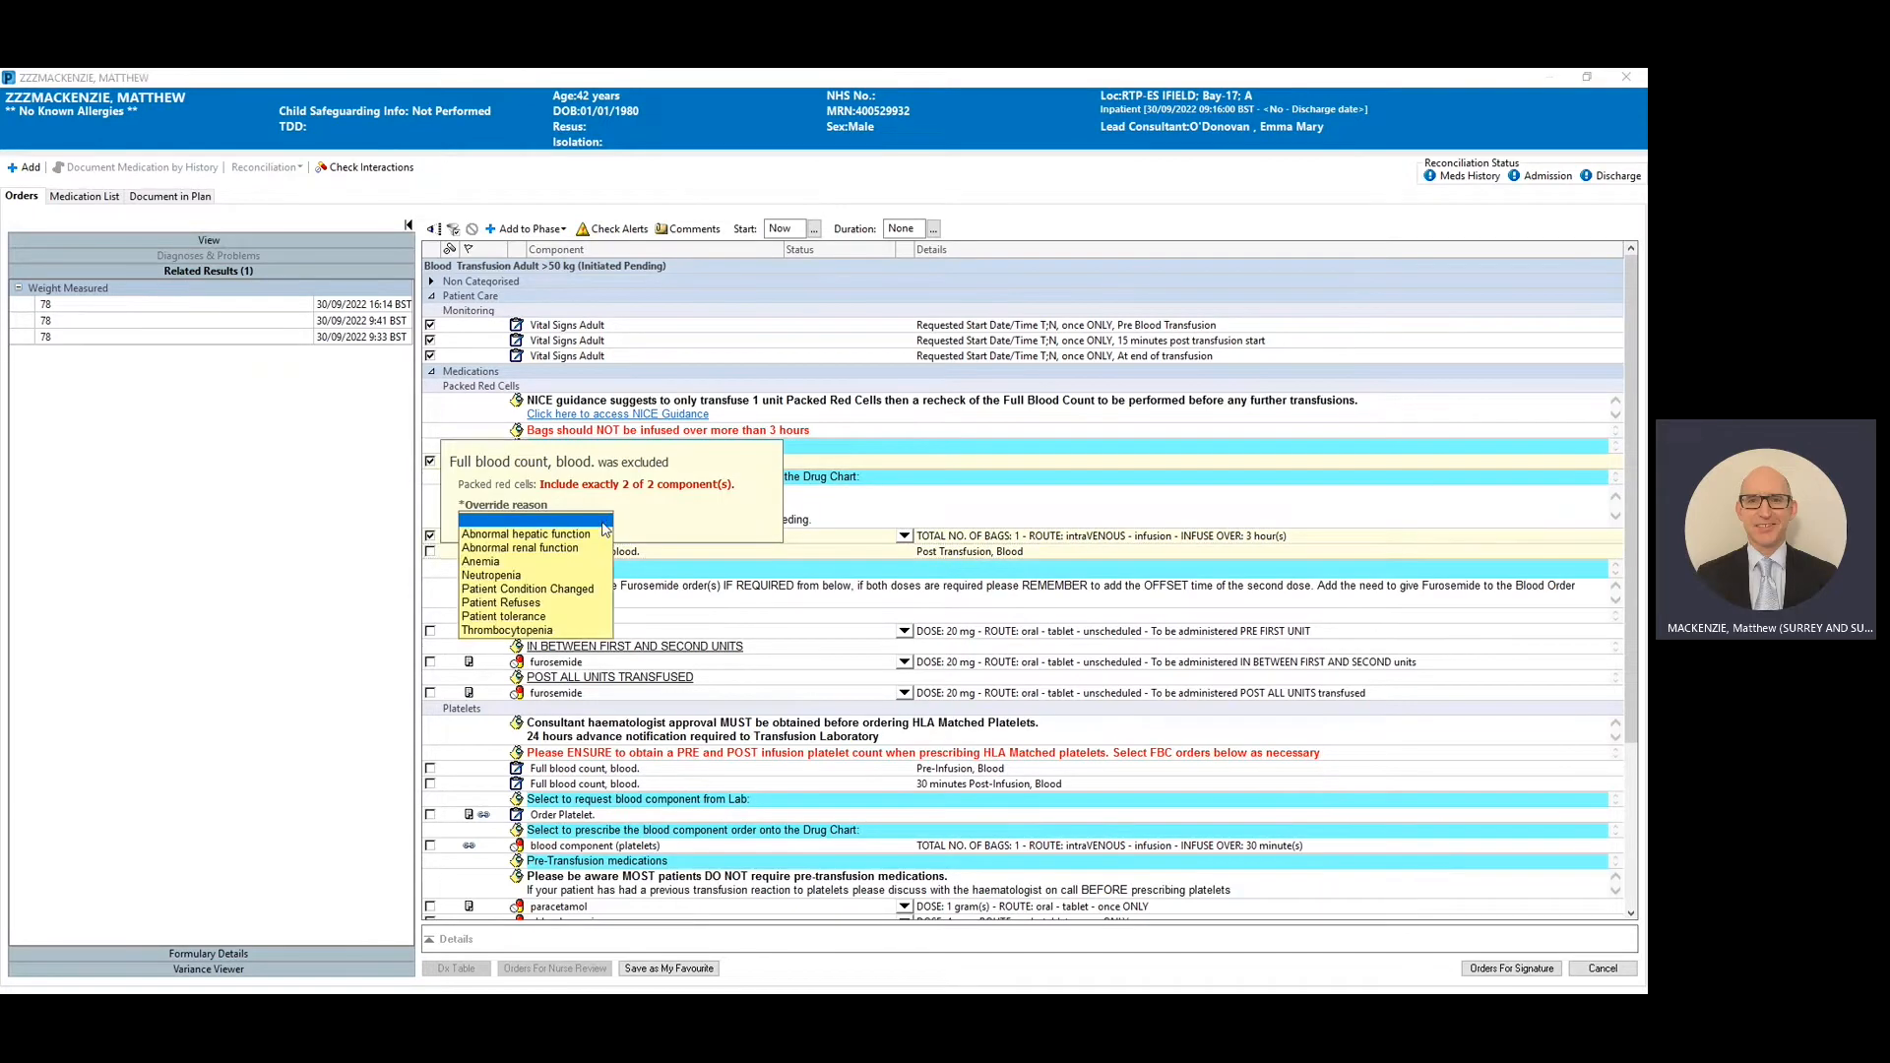
pyautogui.click(557, 592)
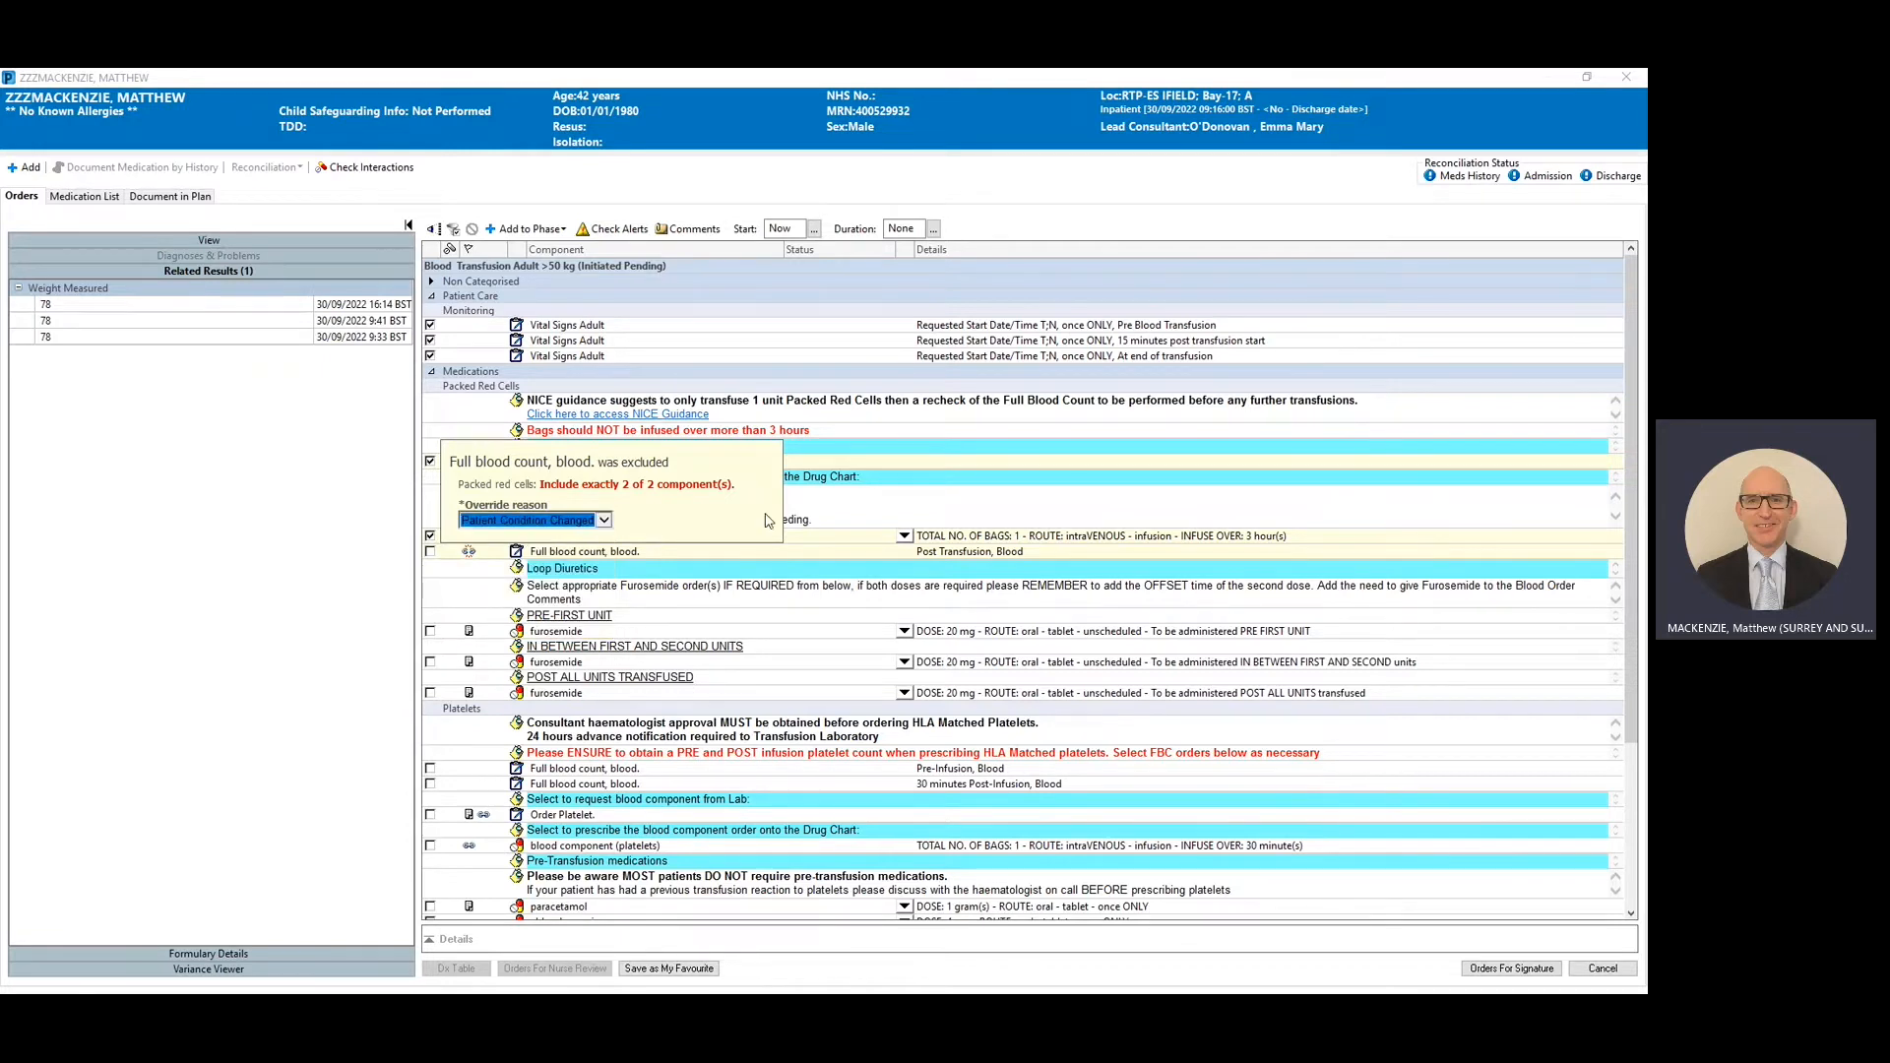
pyautogui.click(491, 407)
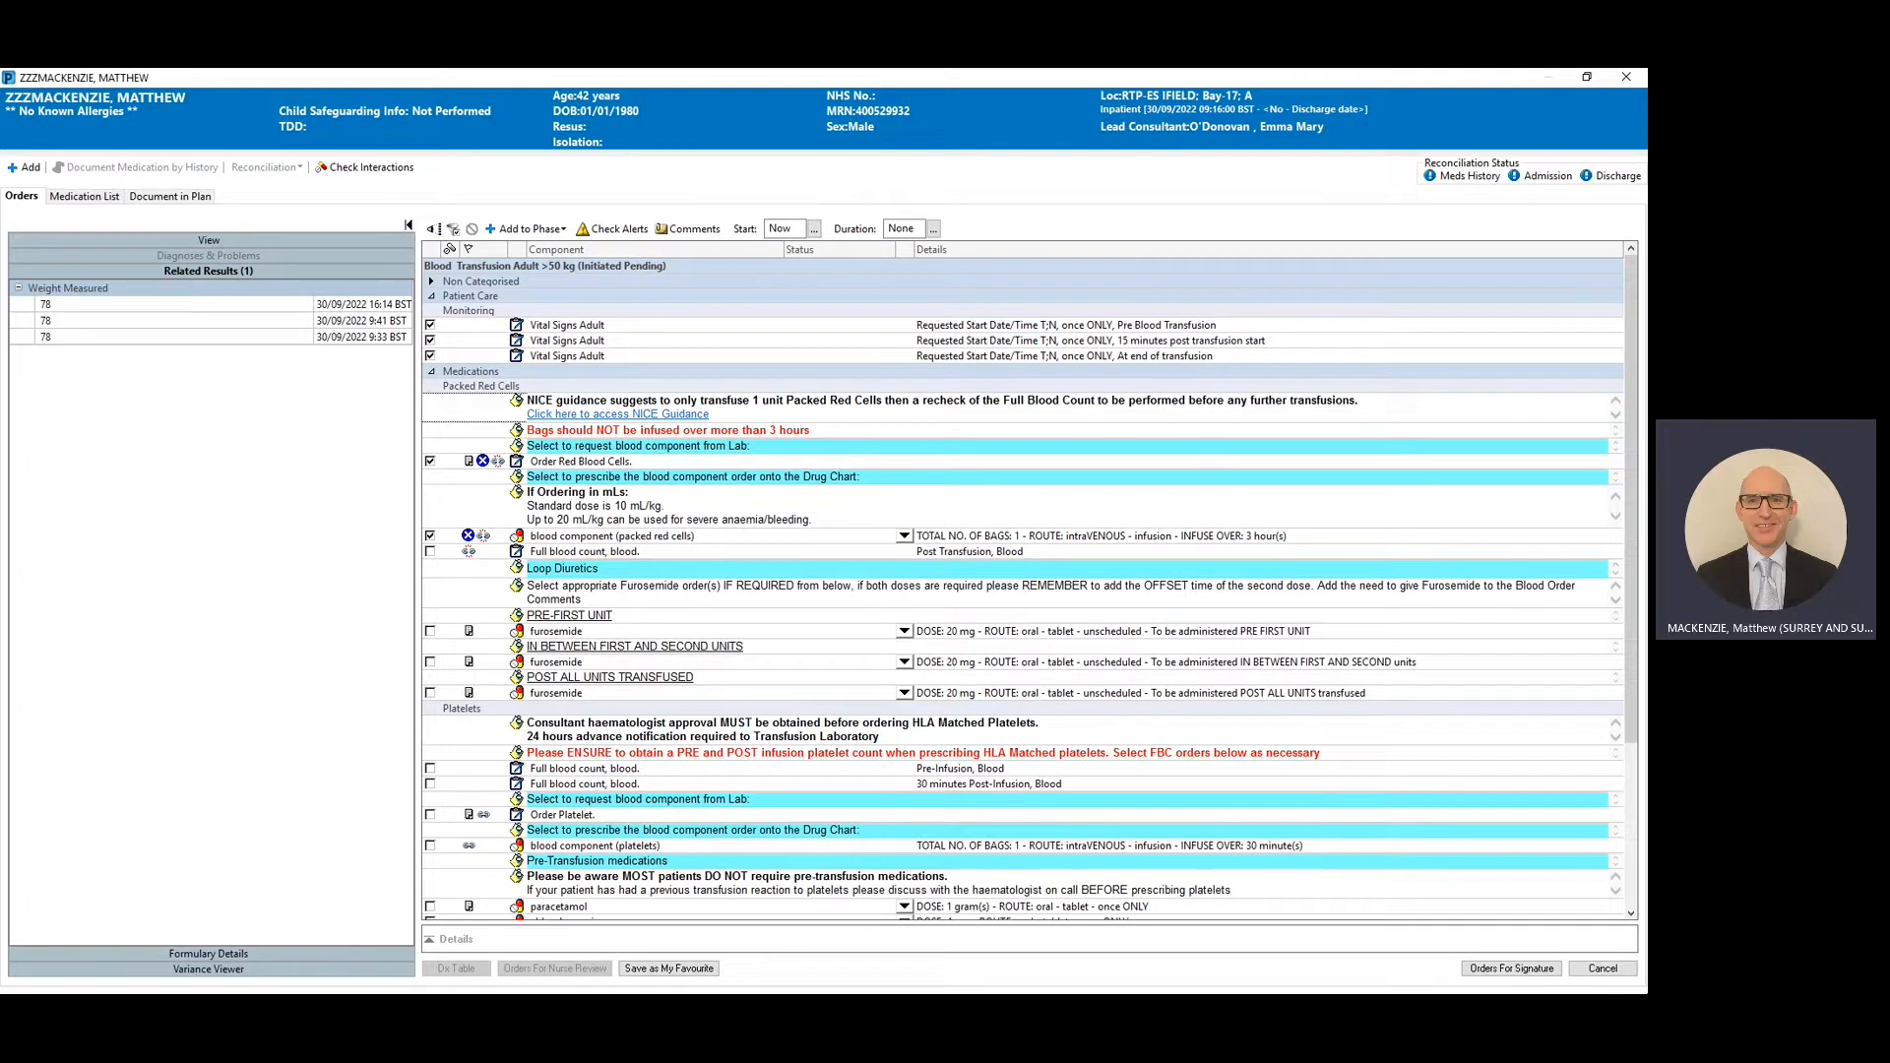
# Step: Submit the plan for signature and document on the consent form that verbal consent was obtained with risks, benefits and alternatives explained
pyautogui.click(1543, 970)
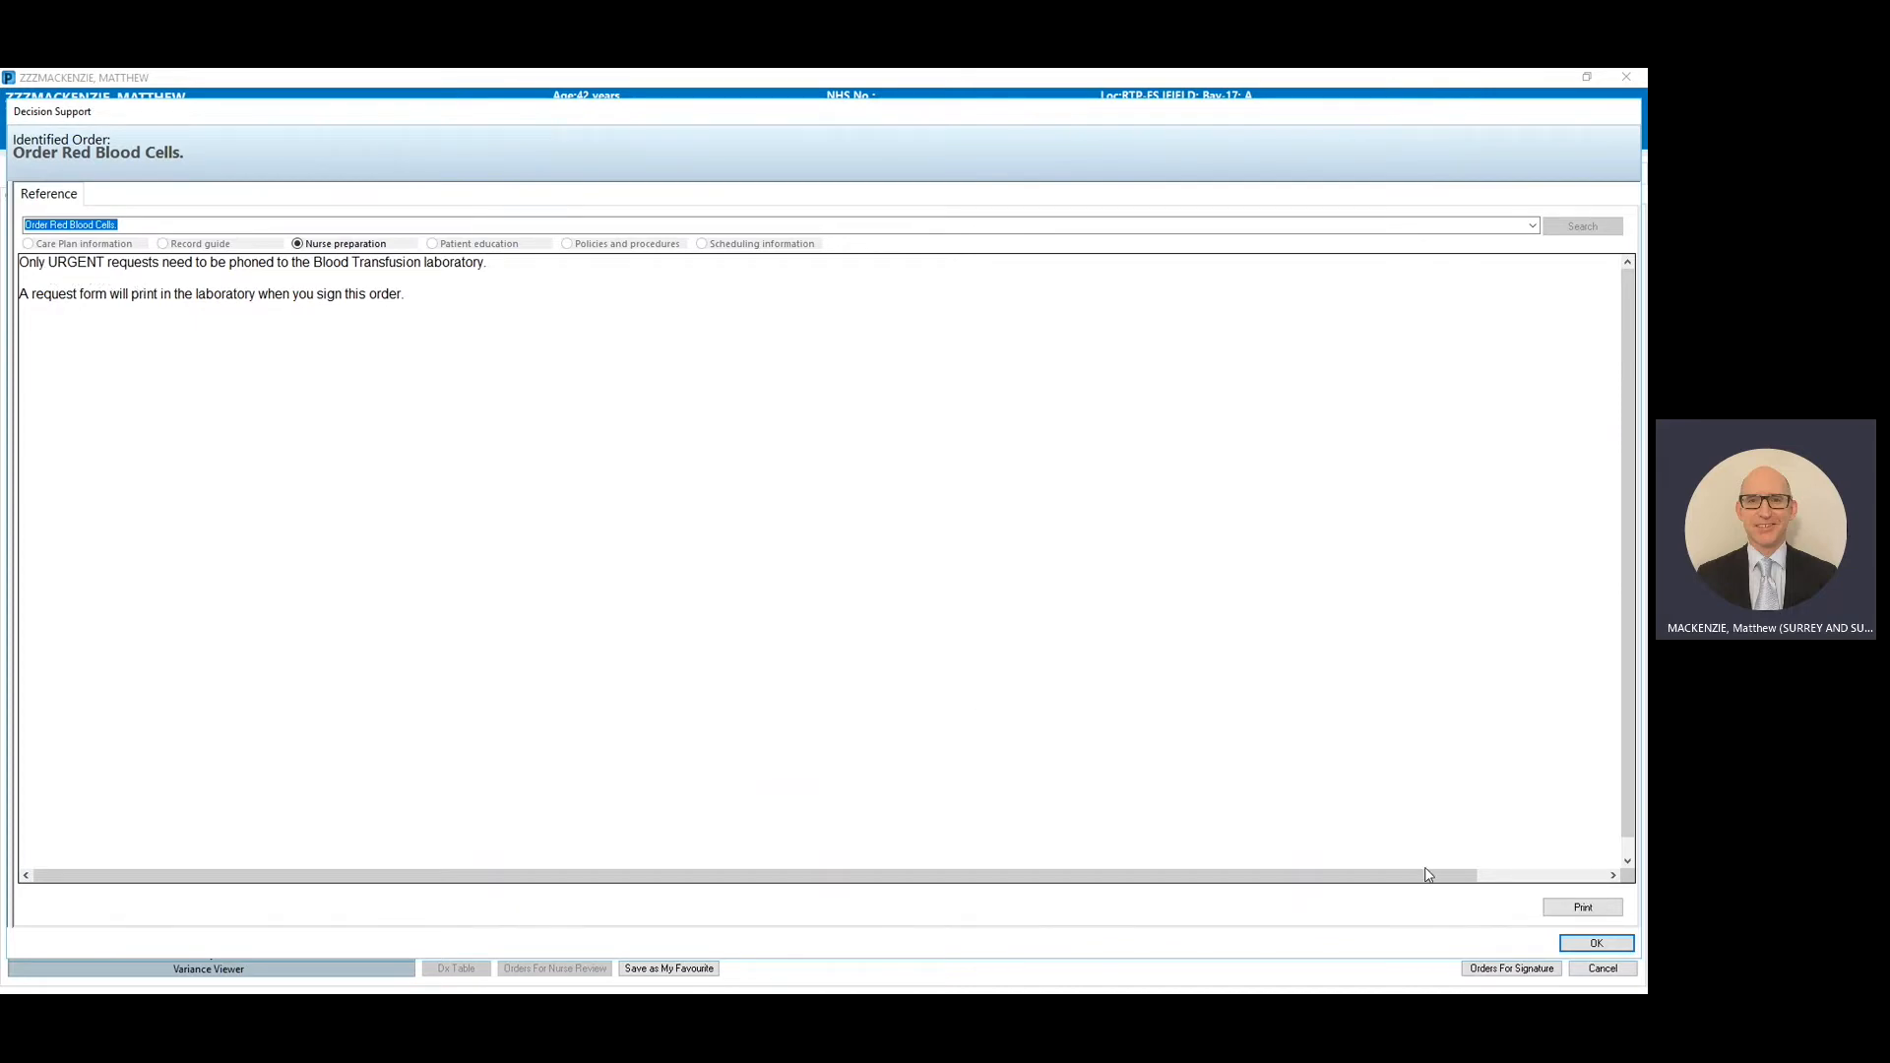
pyautogui.click(1597, 943)
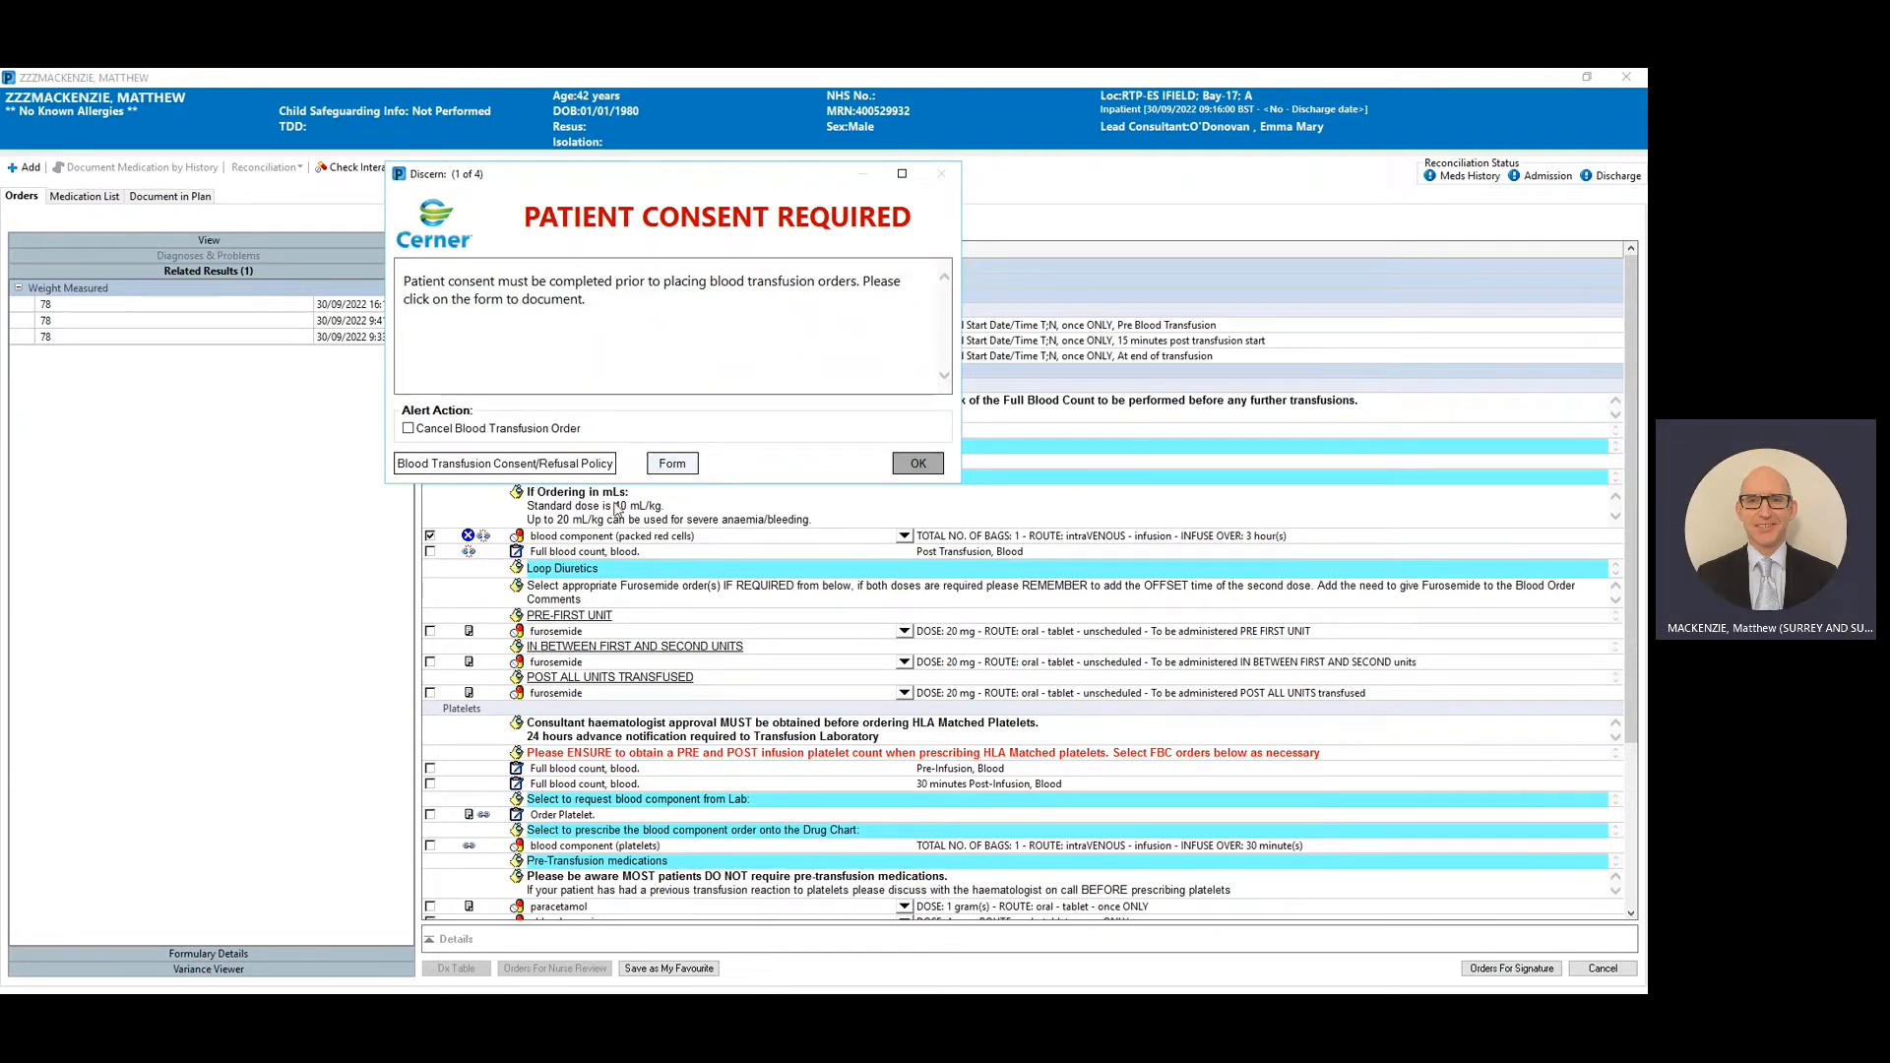
pyautogui.click(661, 471)
pyautogui.click(348, 364)
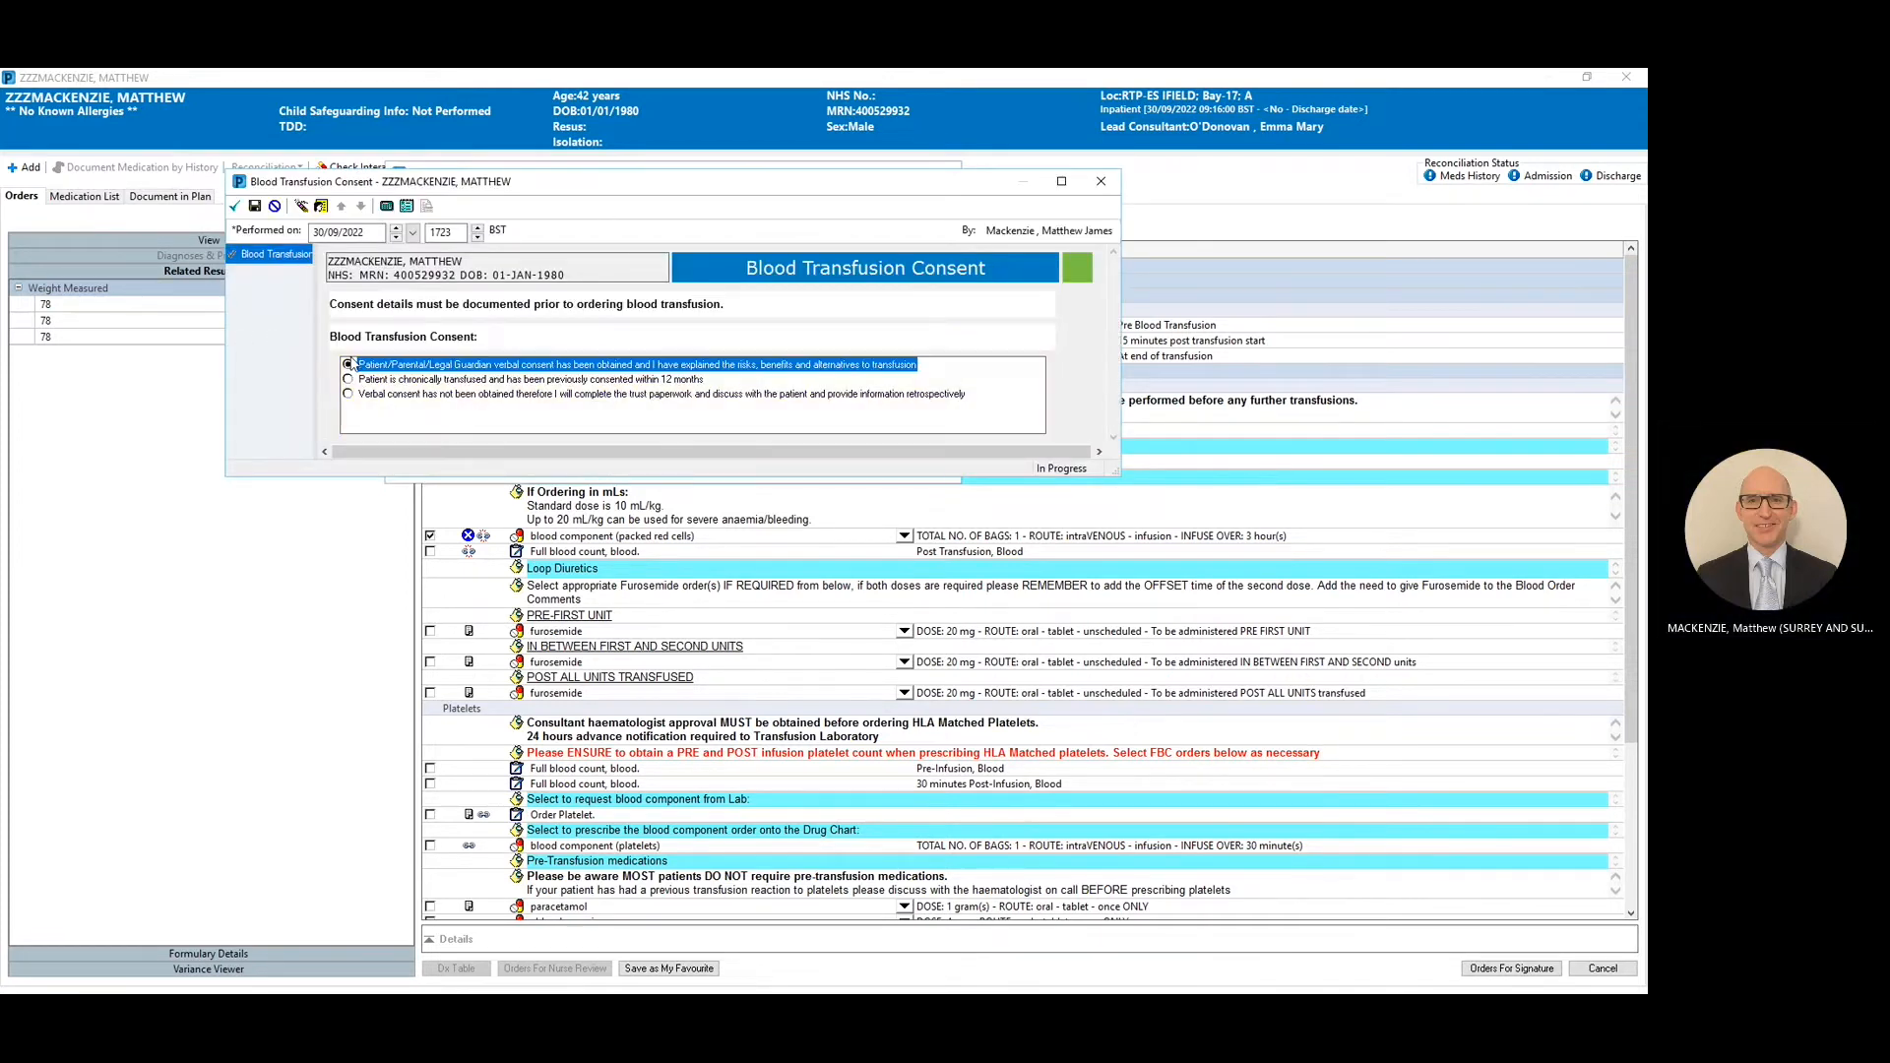
pyautogui.click(235, 206)
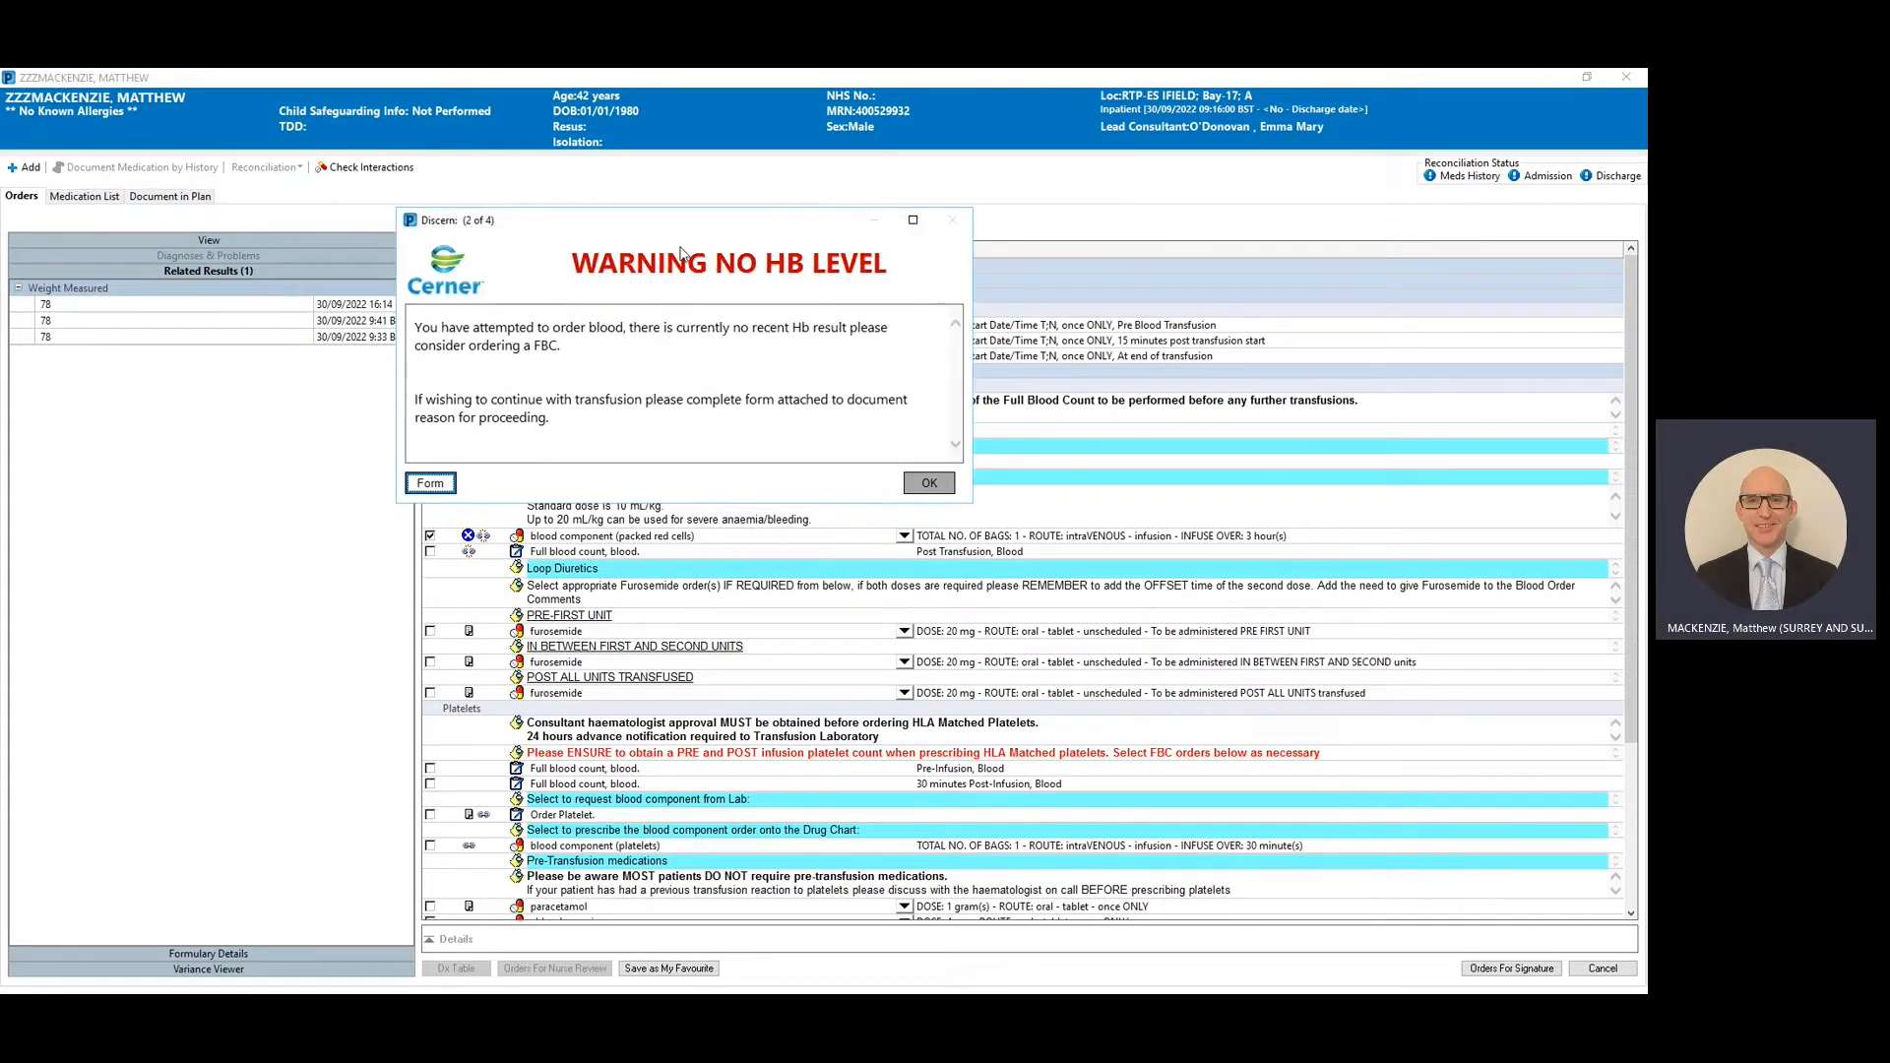
# Step: Complete and sign the Blood Transfusion Acknowledgement form with "video" as the indication for infusion
pyautogui.click(438, 484)
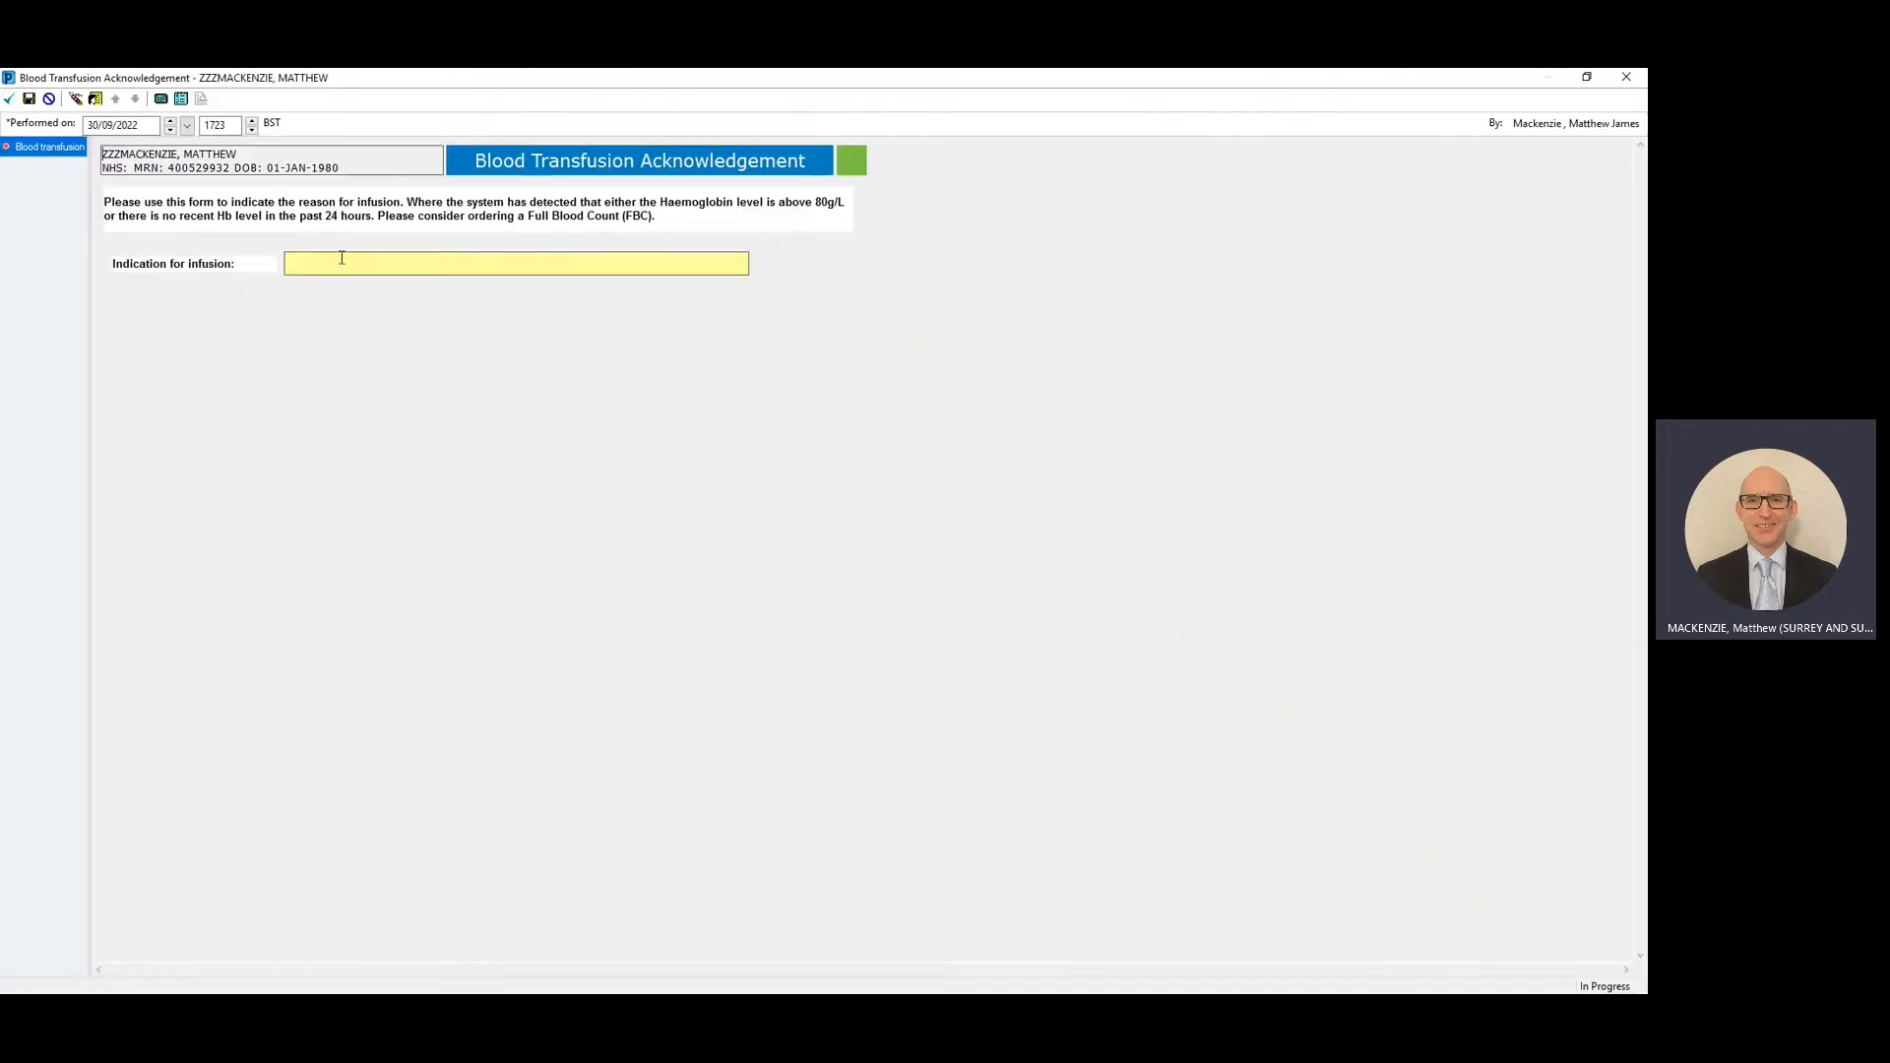
pyautogui.write('video')
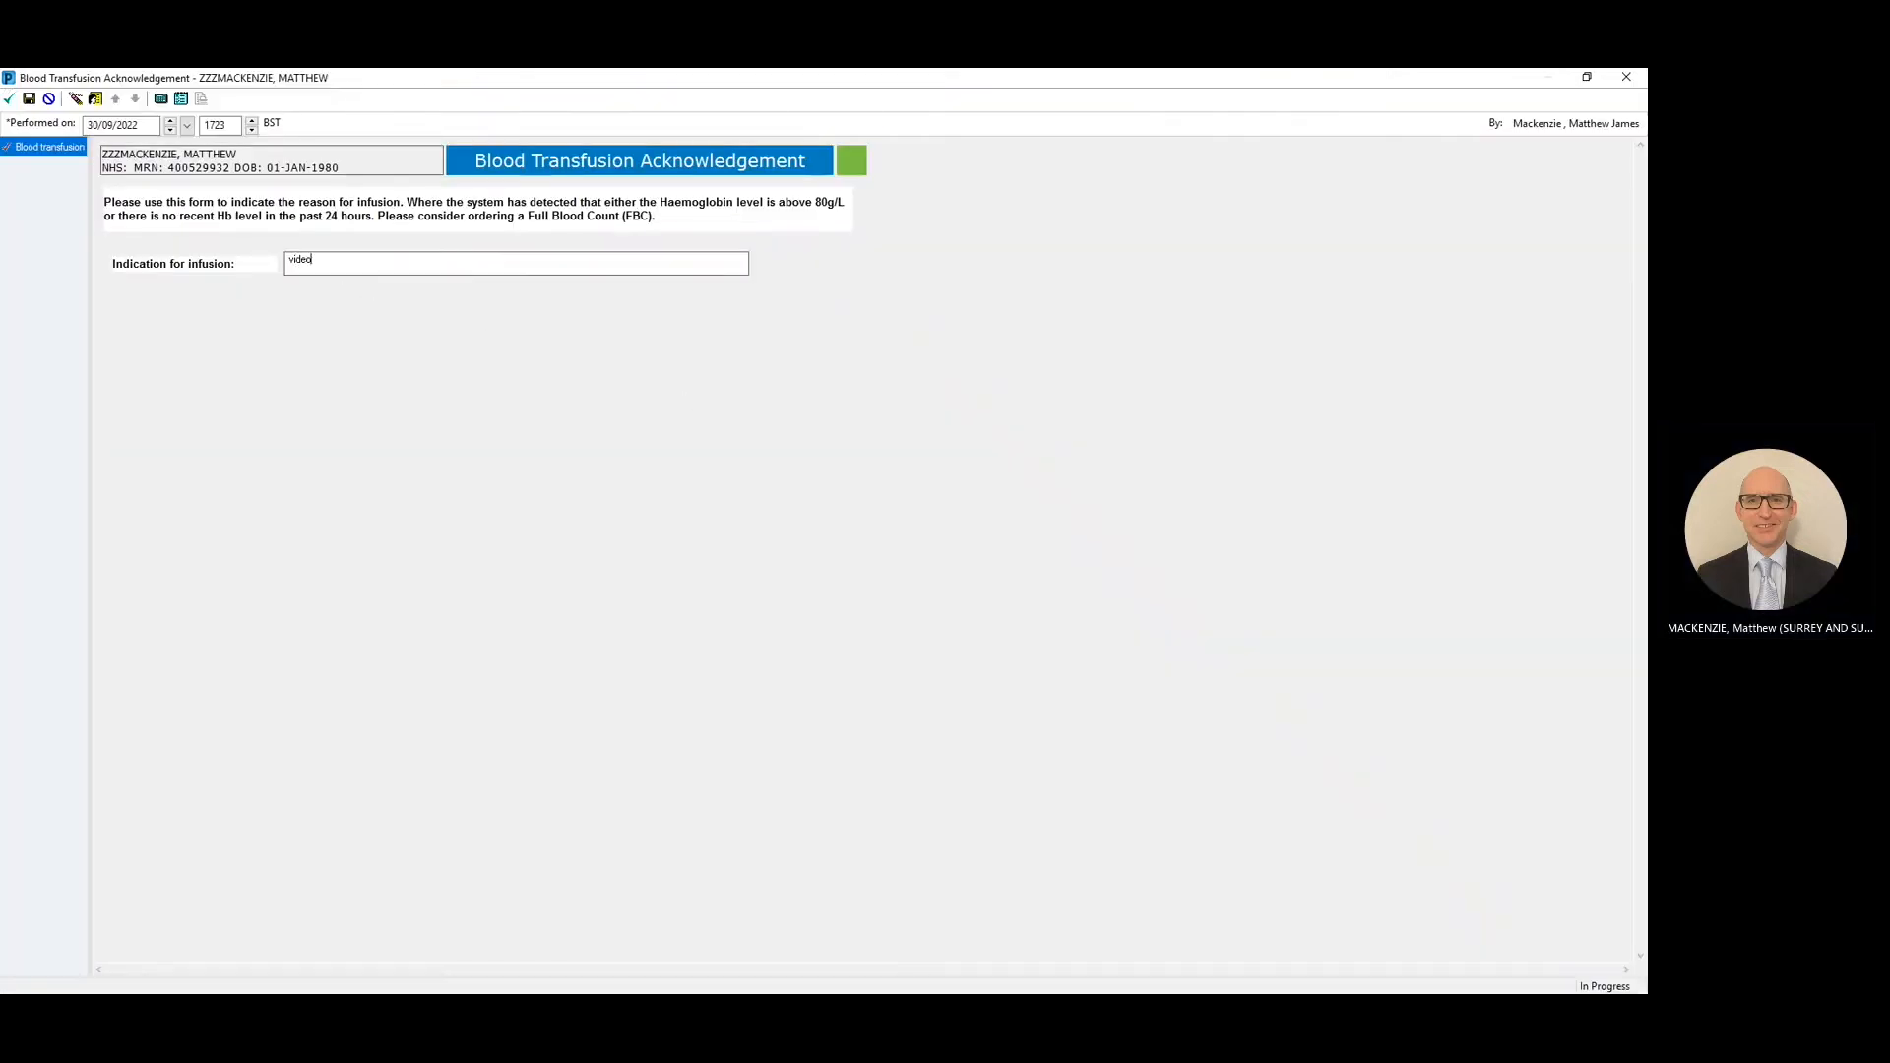
pyautogui.click(9, 99)
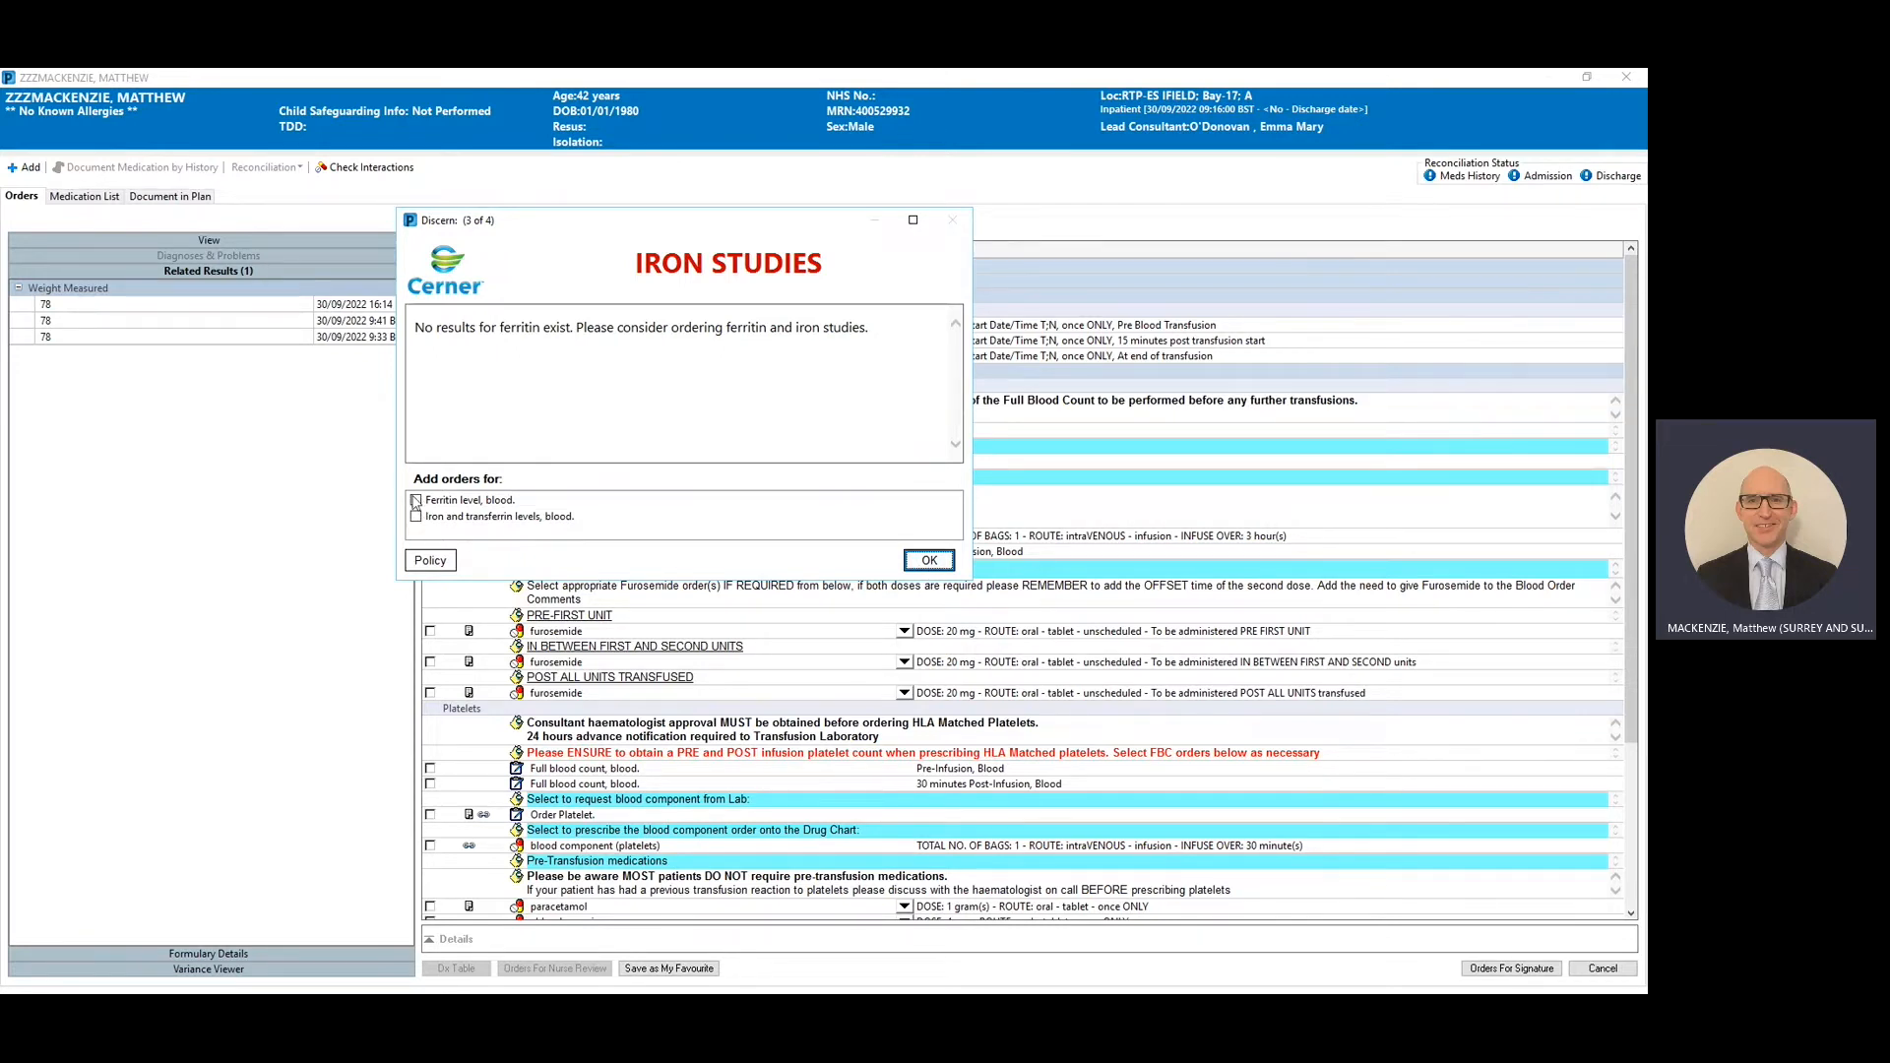
# Step: Pass the iron studies alert without adding orders, and continue the red blood cell request with a blood group and antibody screen added
pyautogui.click(929, 560)
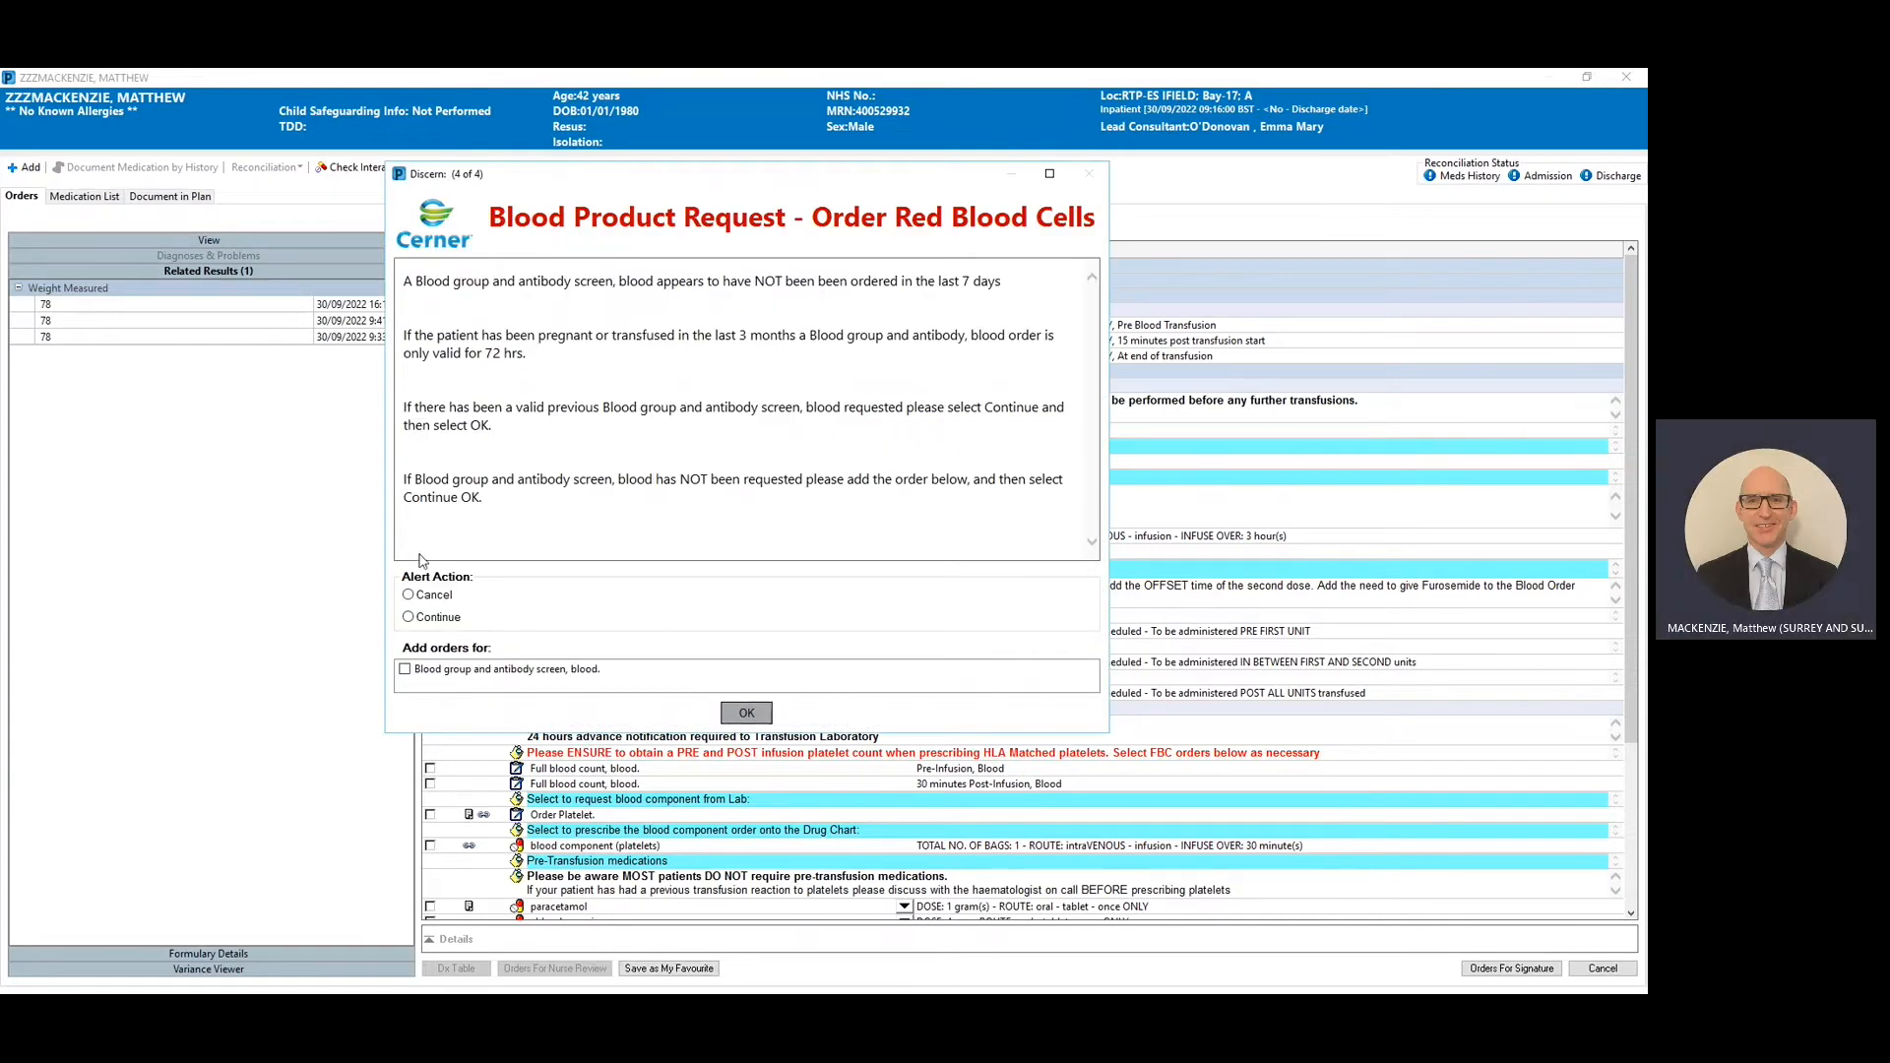
pyautogui.moveTo(572, 183); pyautogui.dragTo(539, 216)
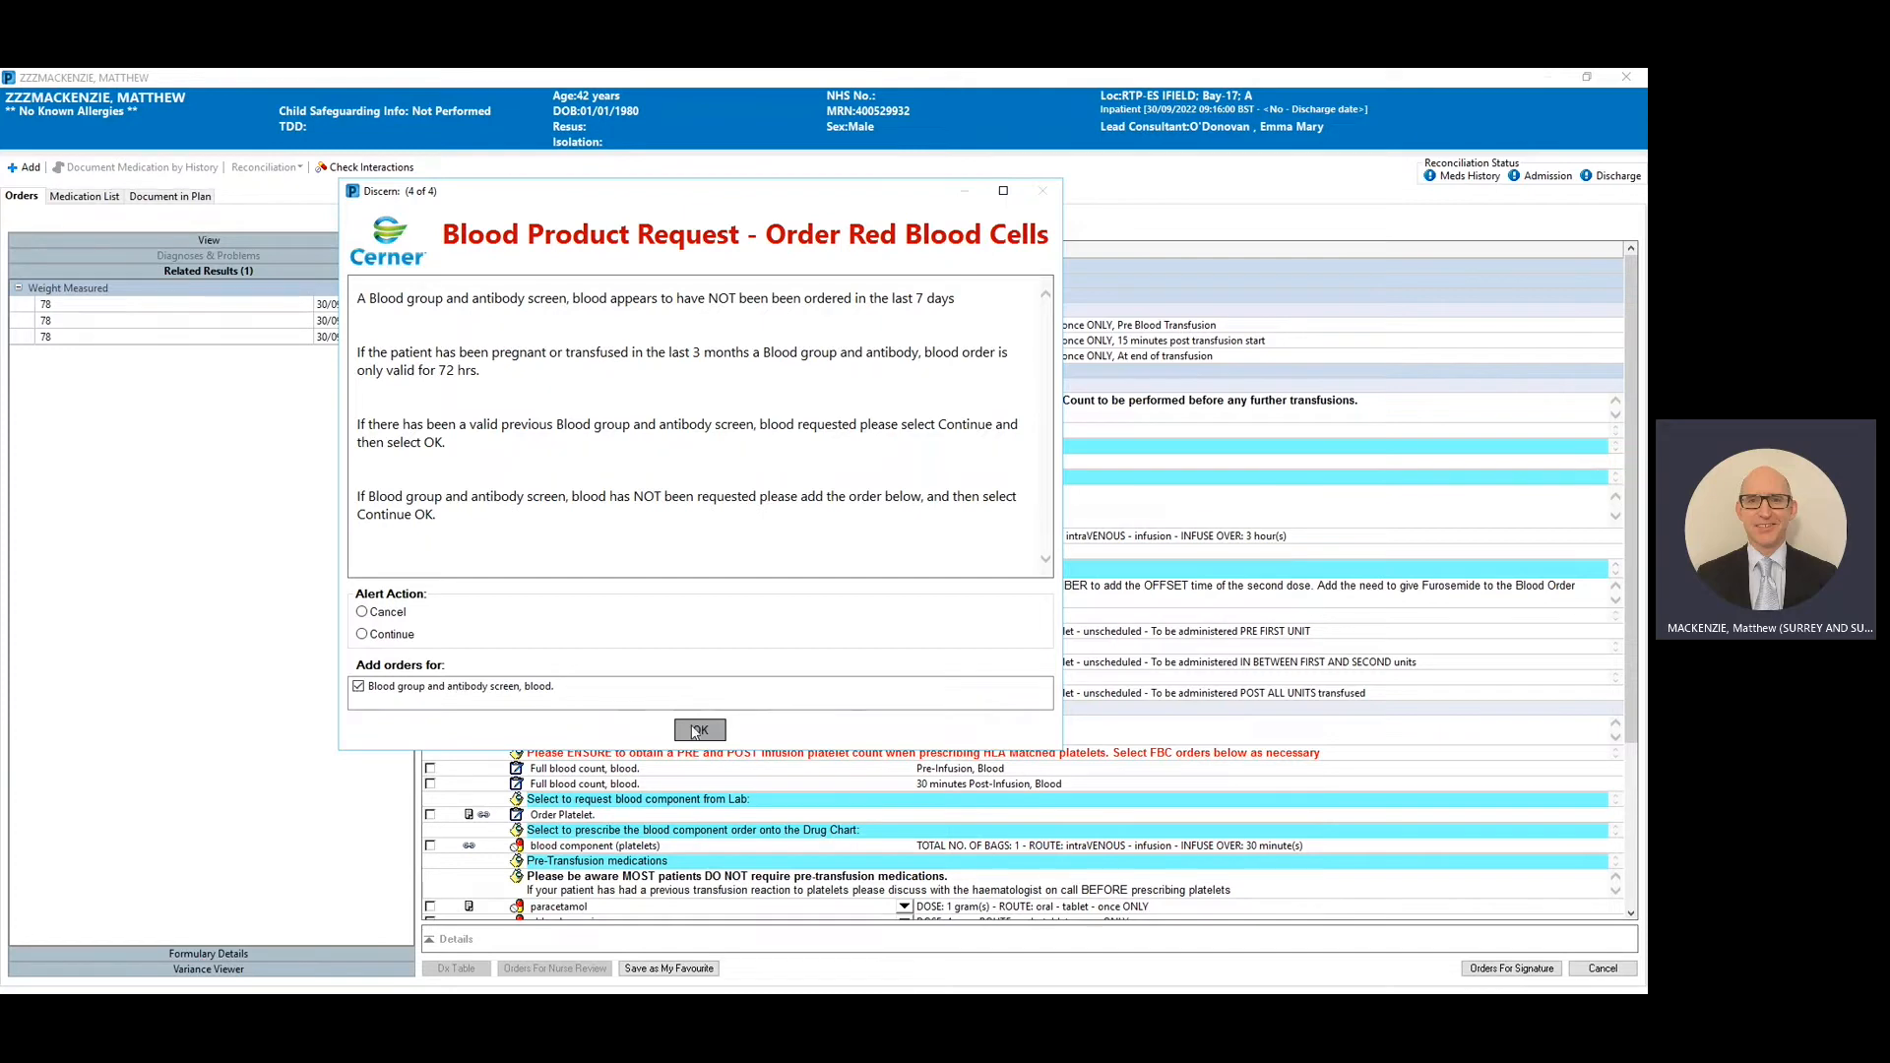
pyautogui.click(362, 634)
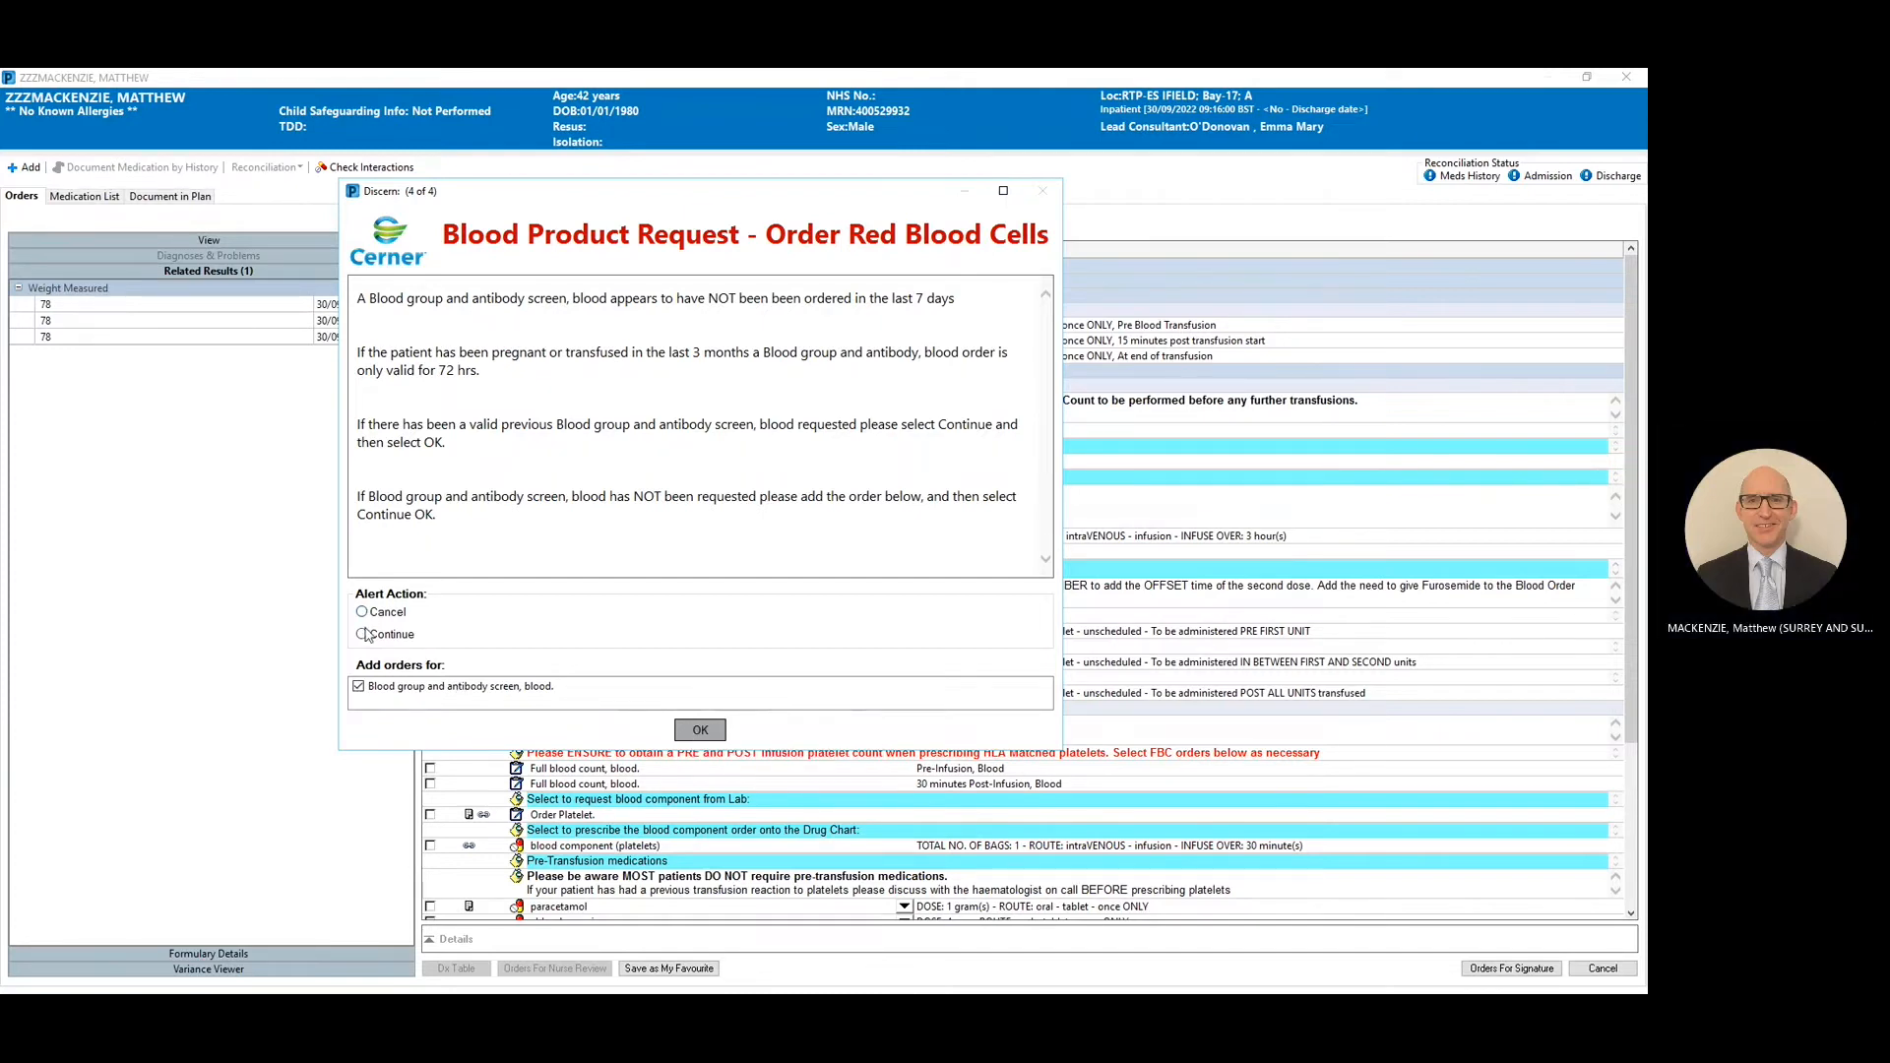
pyautogui.click(693, 730)
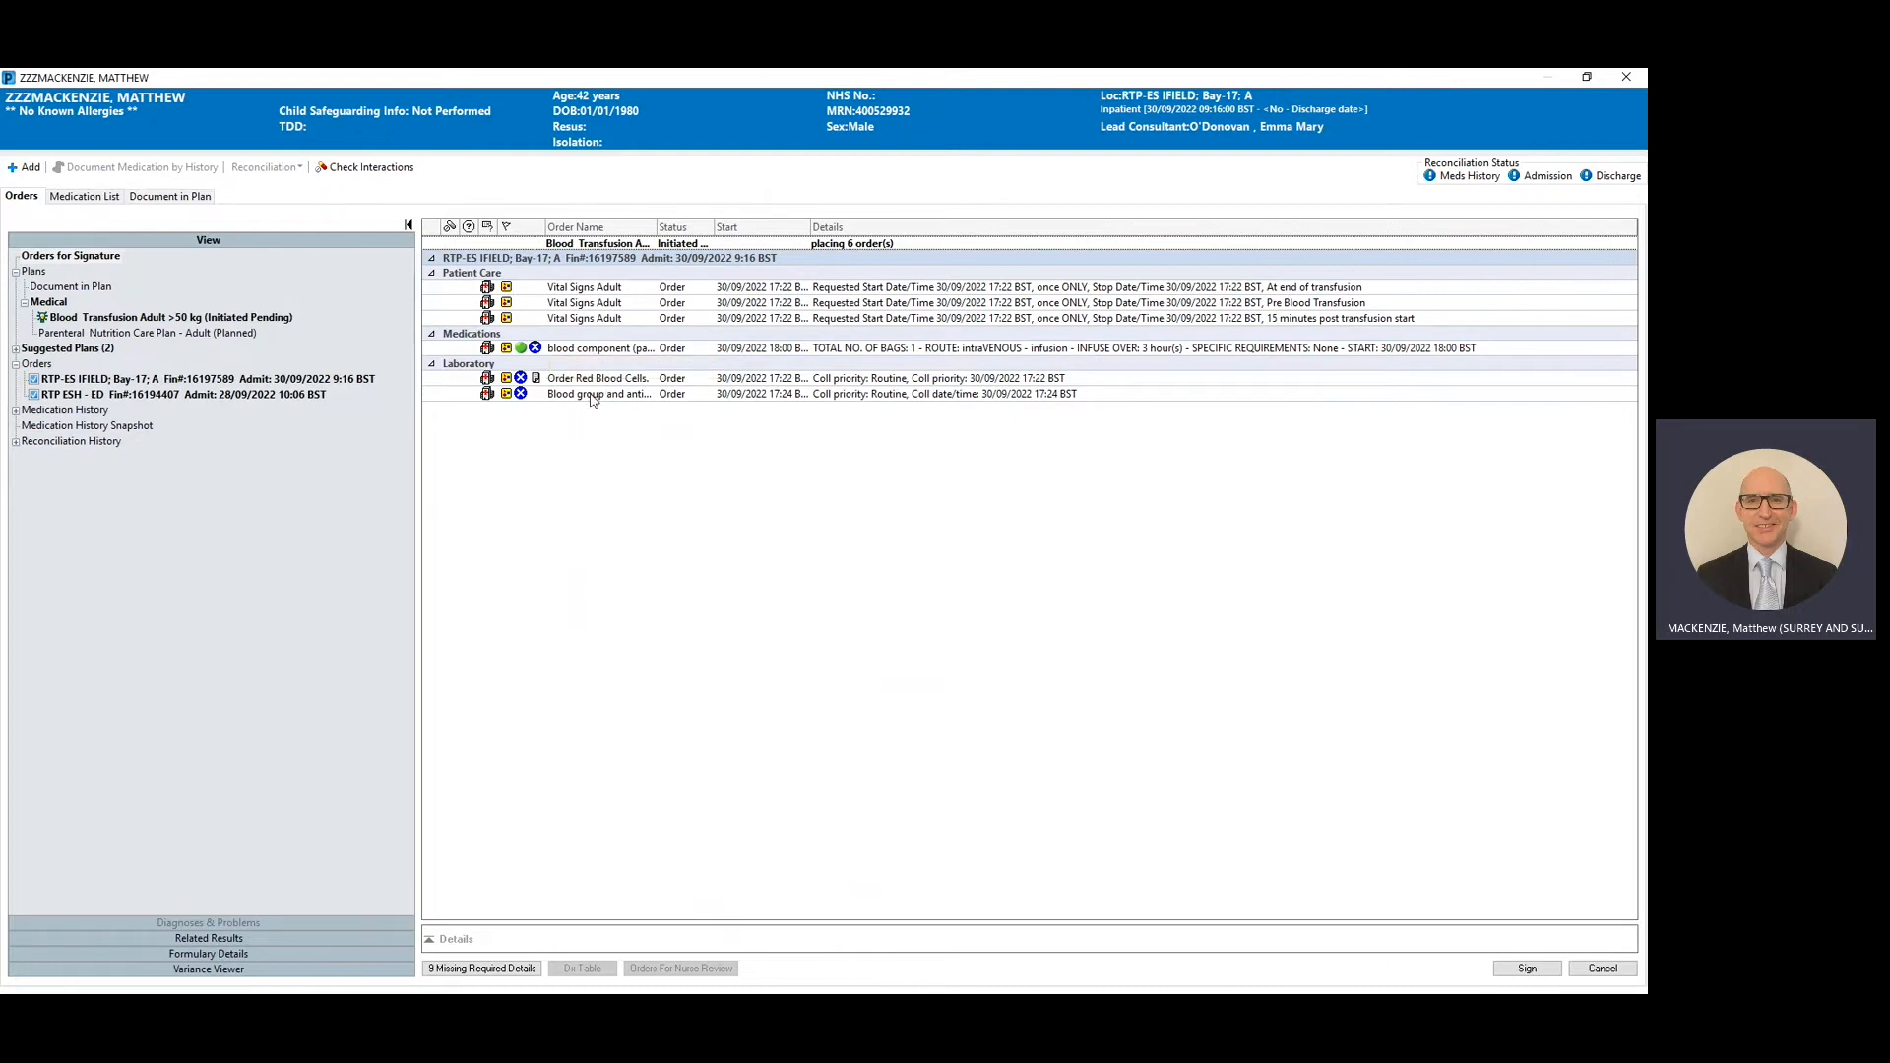
# Step: Complete the packed red cells prescription with 1 bag, indication R2 Hb < or = 70g/L stable patient, and written information given as Yes
pyautogui.click(589, 350)
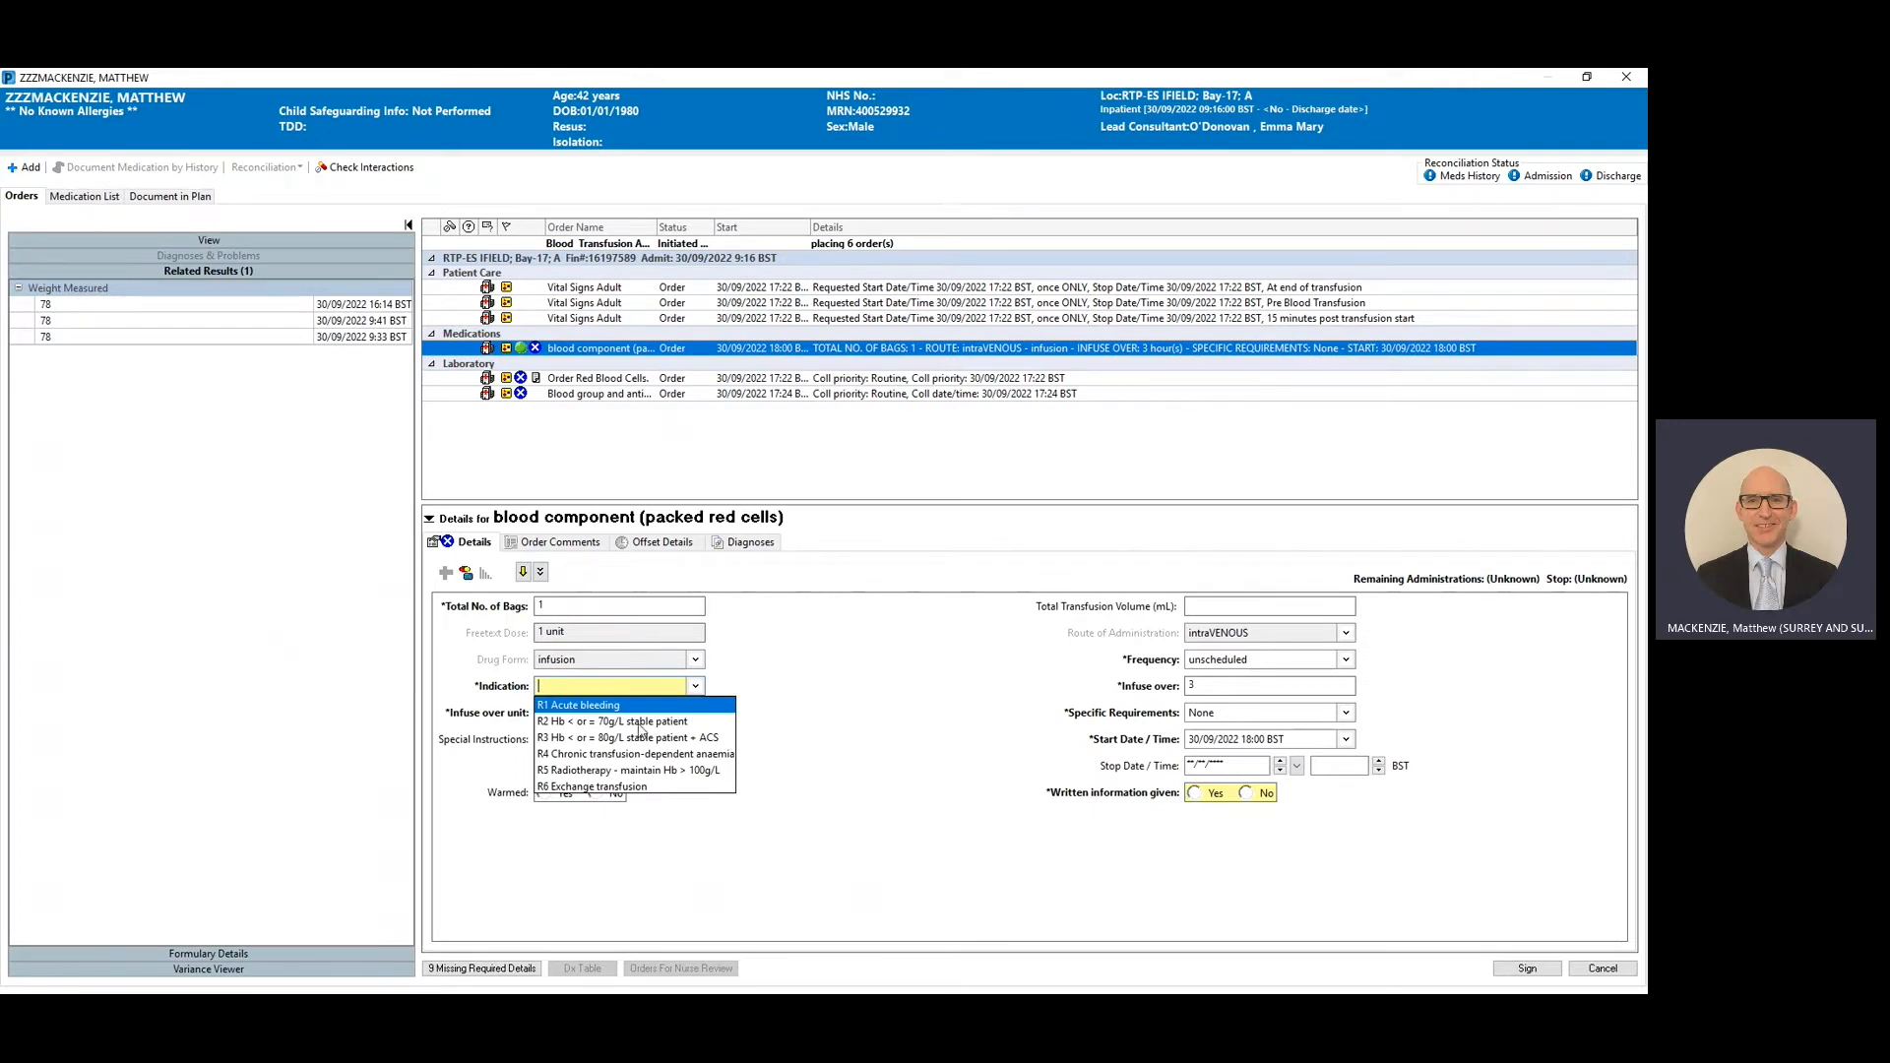
pyautogui.click(797, 660)
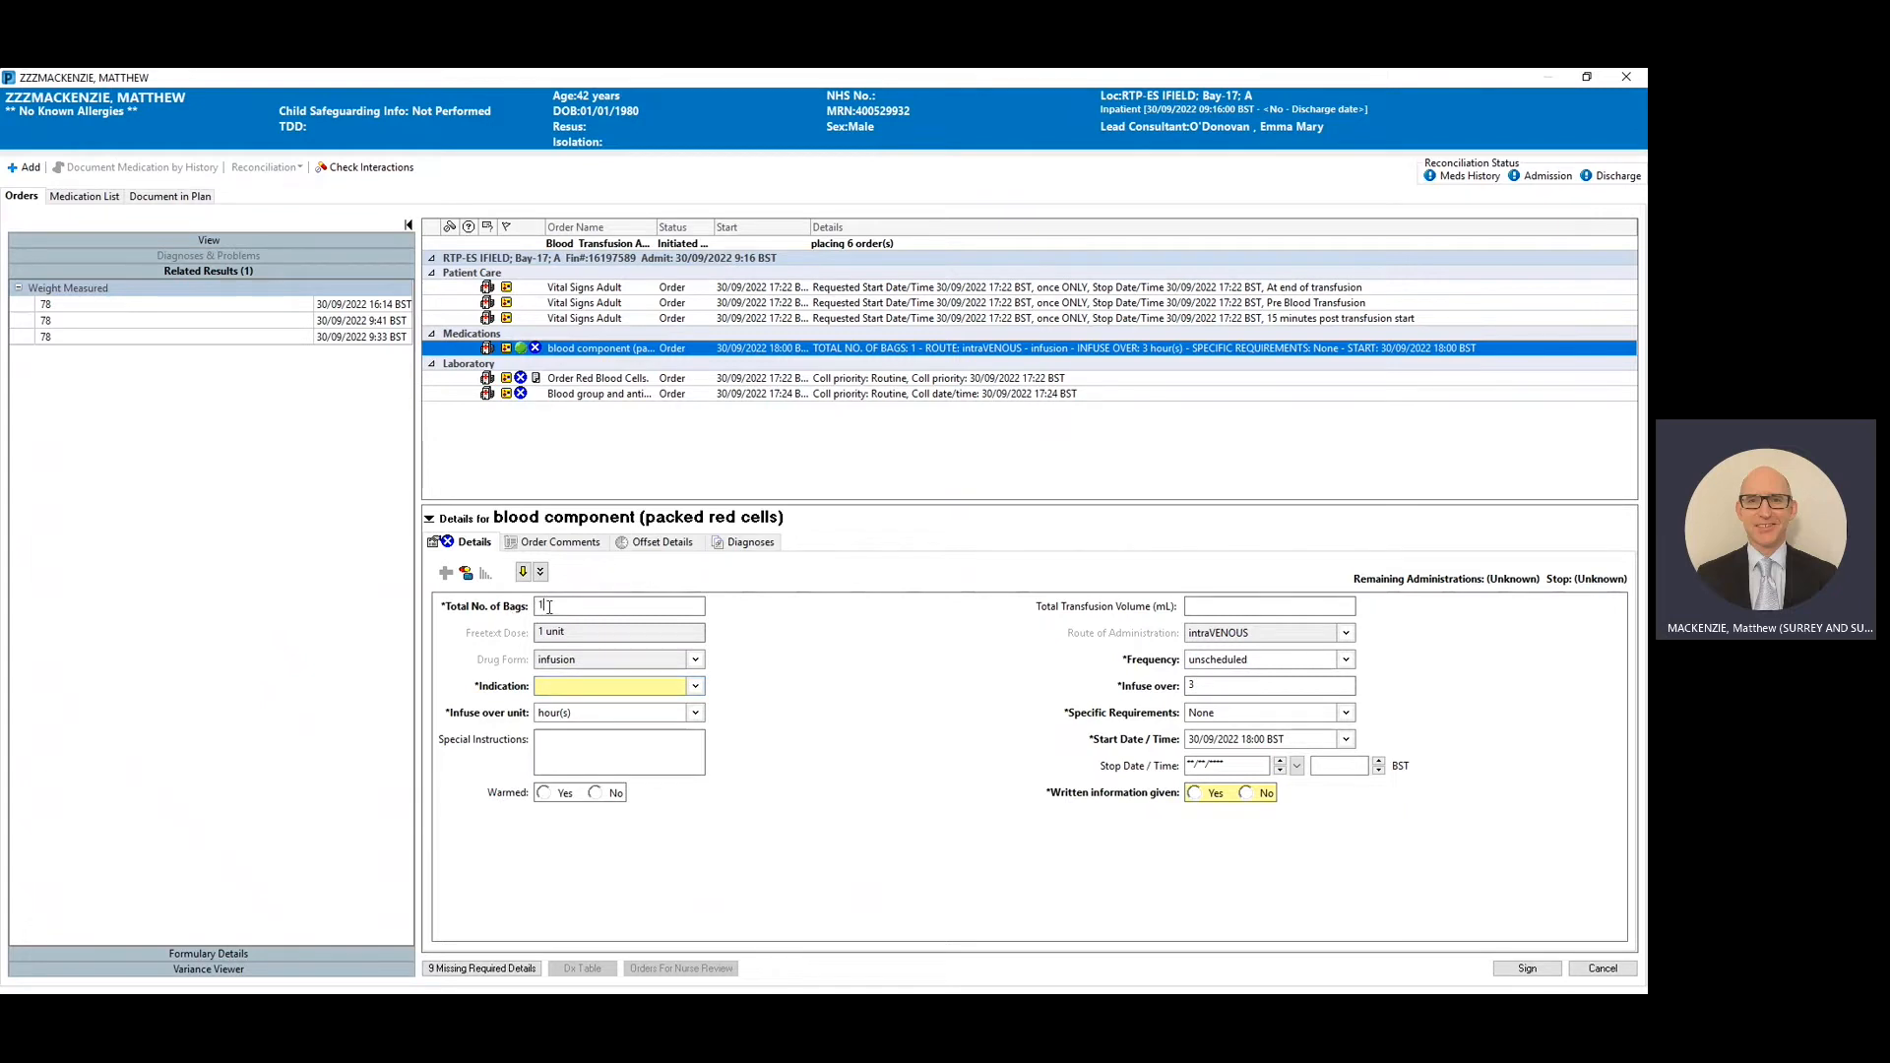
pyautogui.write('2')
pyautogui.press('BackSpace')
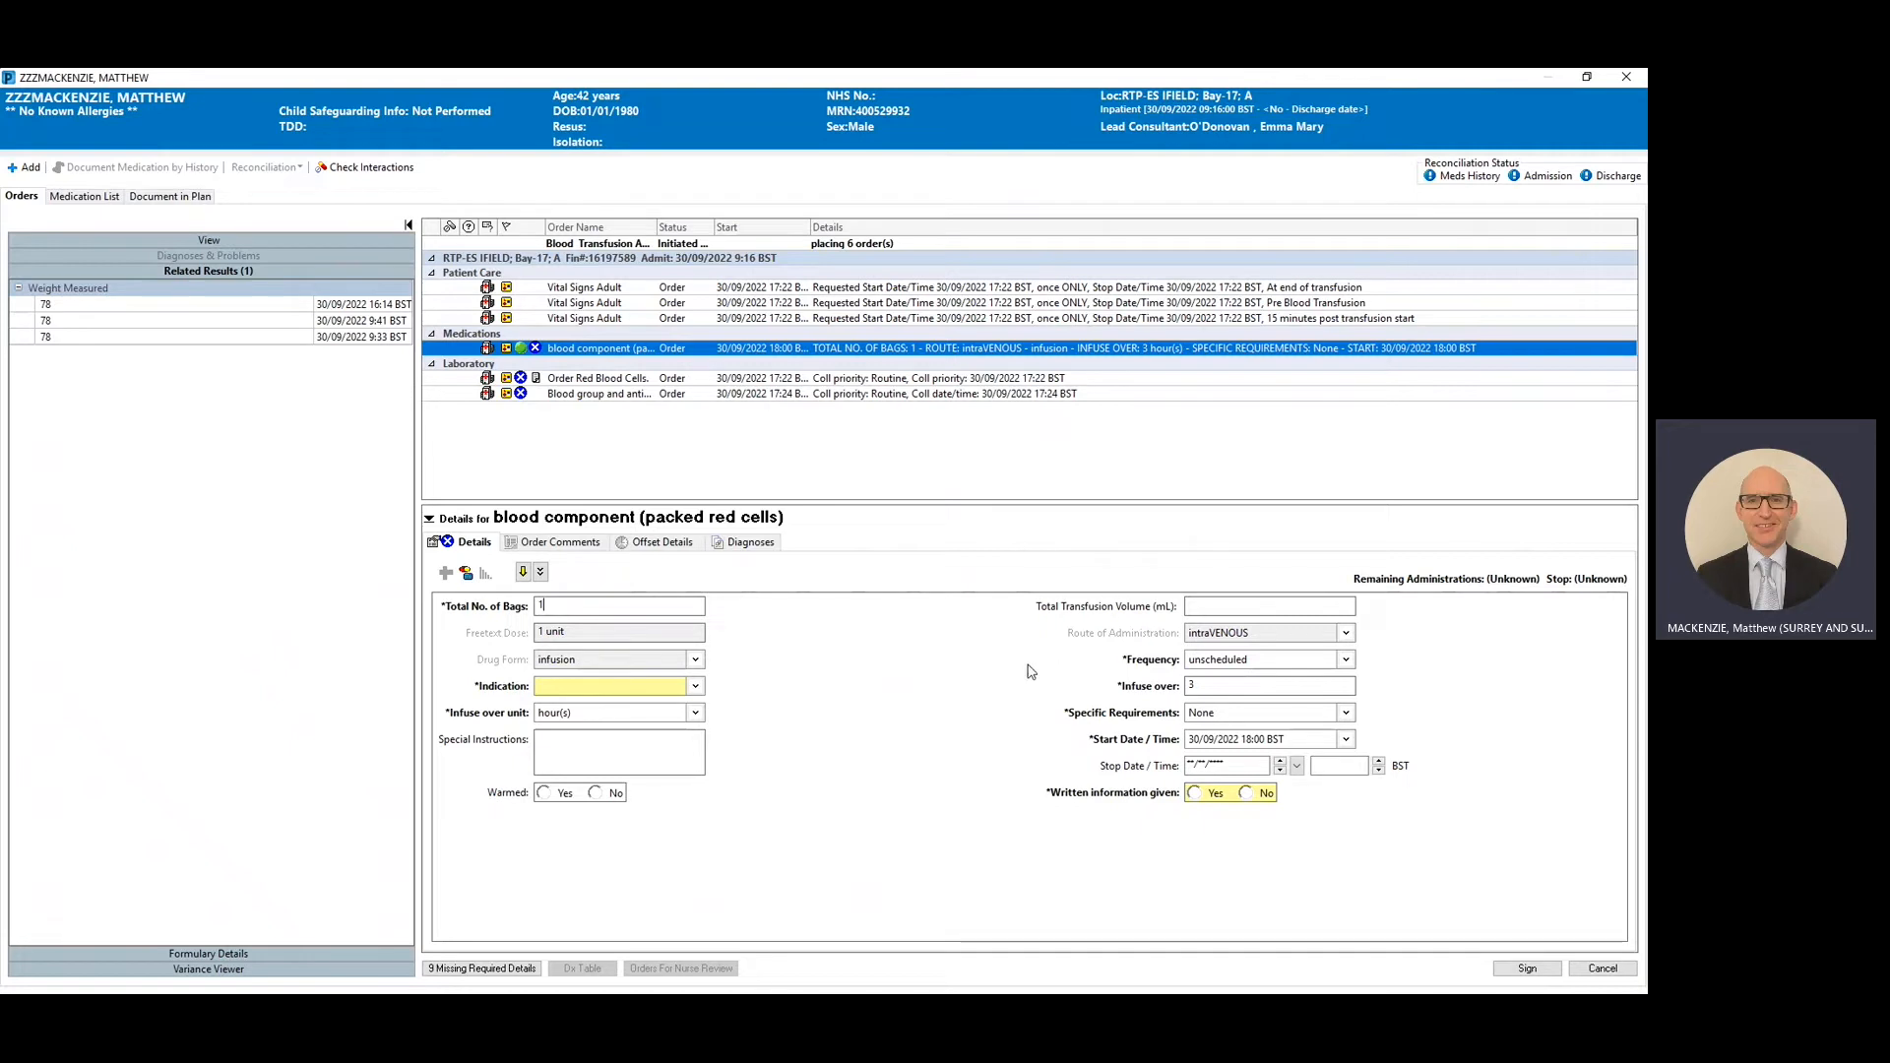
pyautogui.click(695, 687)
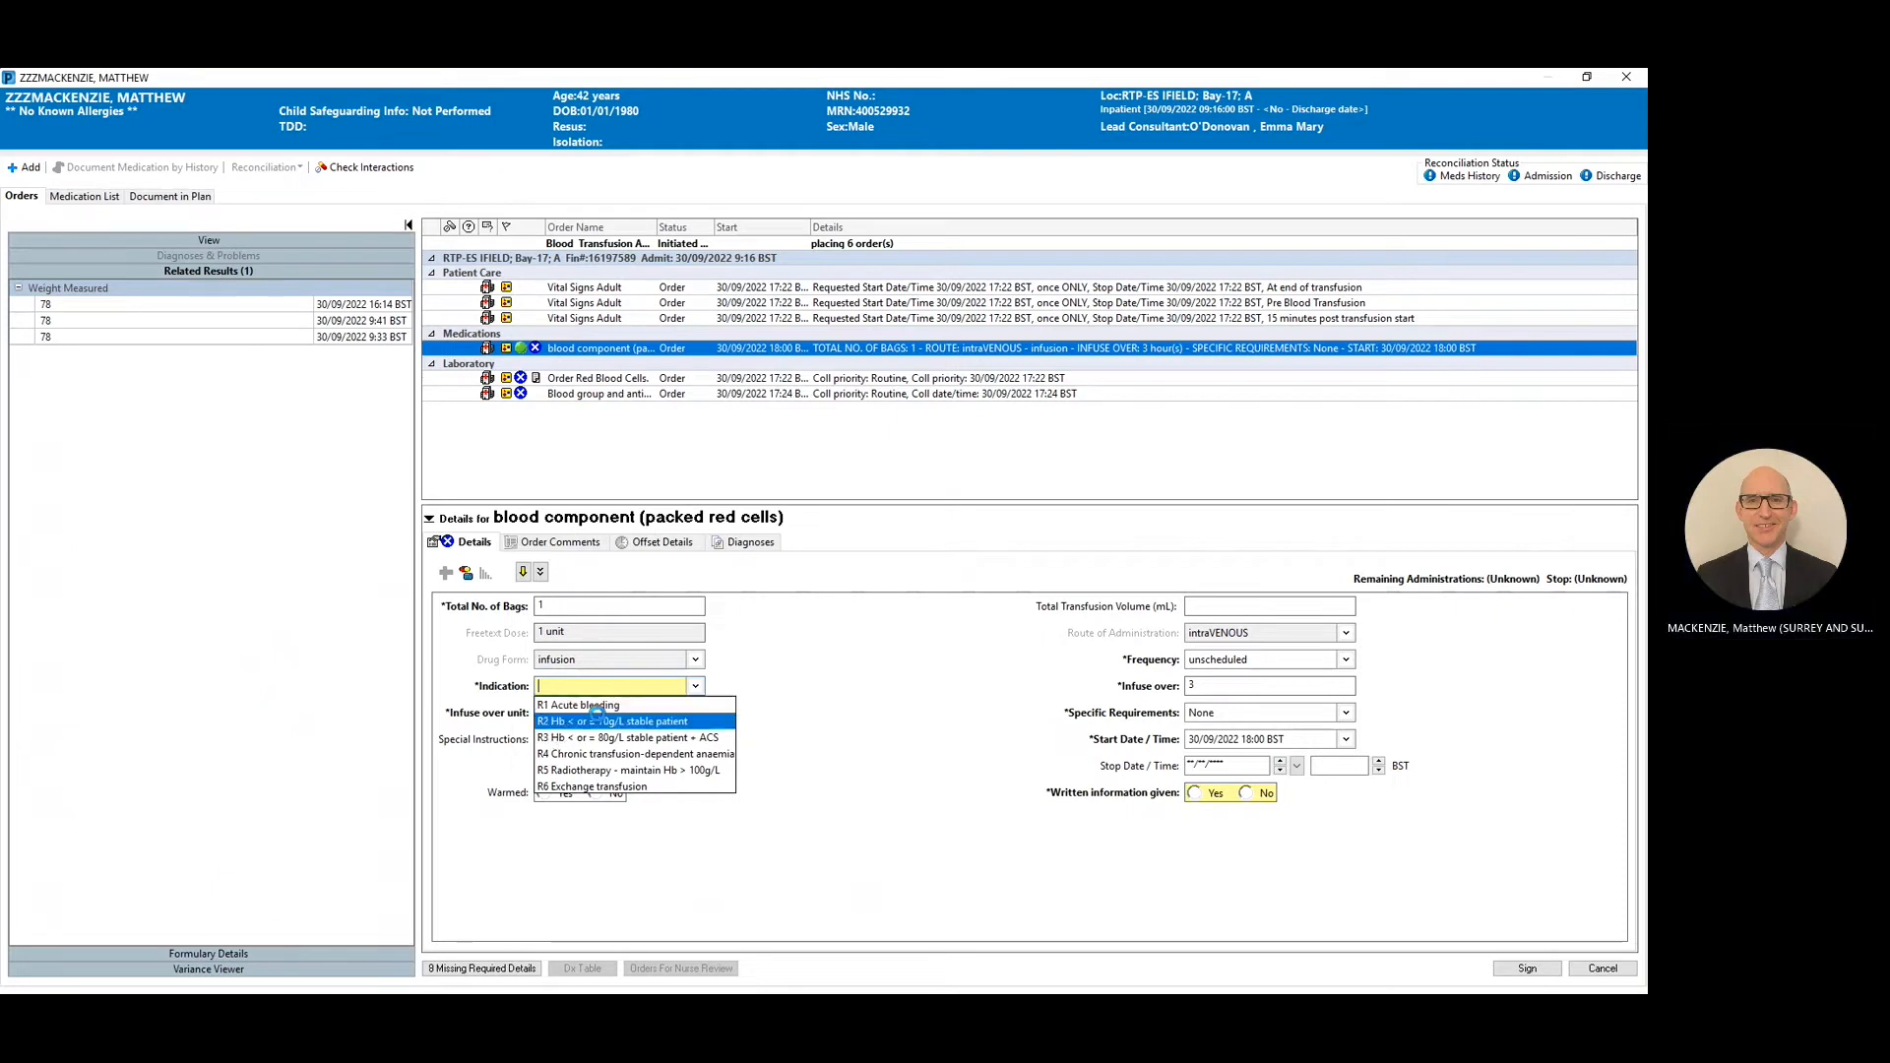
pyautogui.click(595, 720)
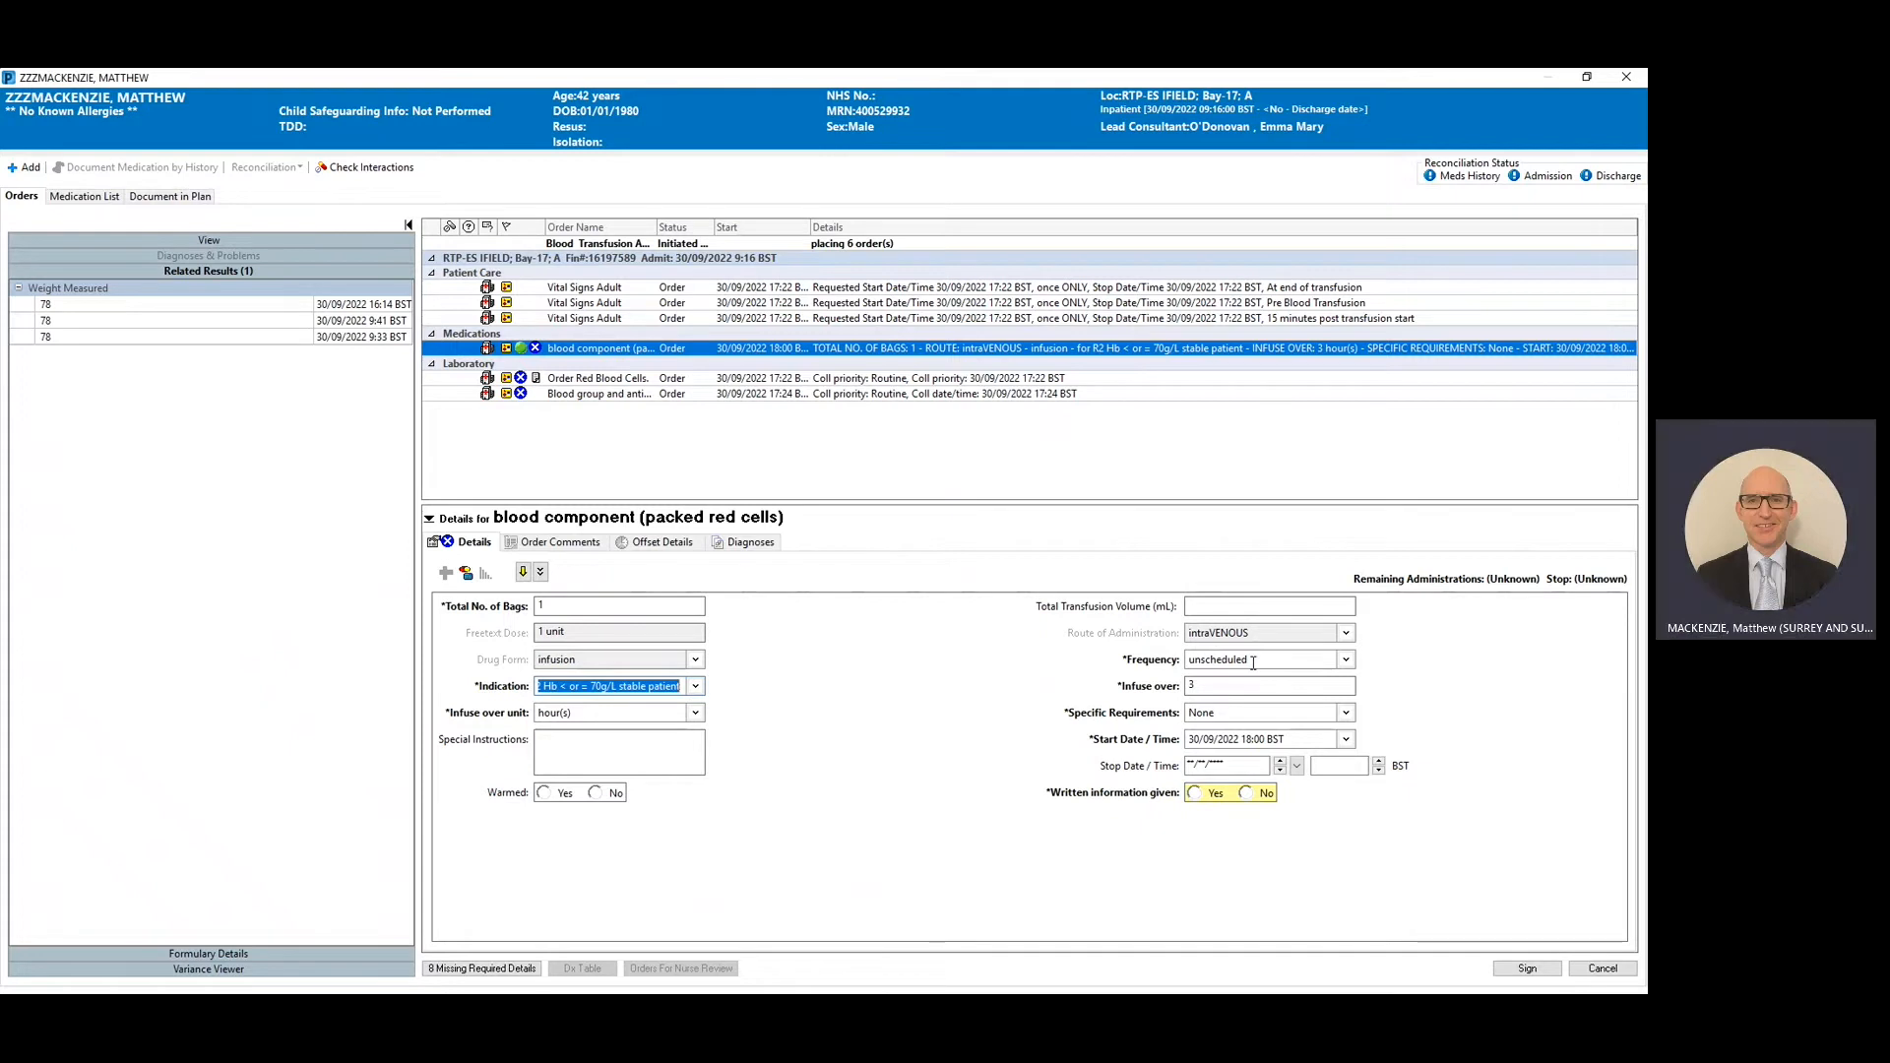
pyautogui.click(1193, 793)
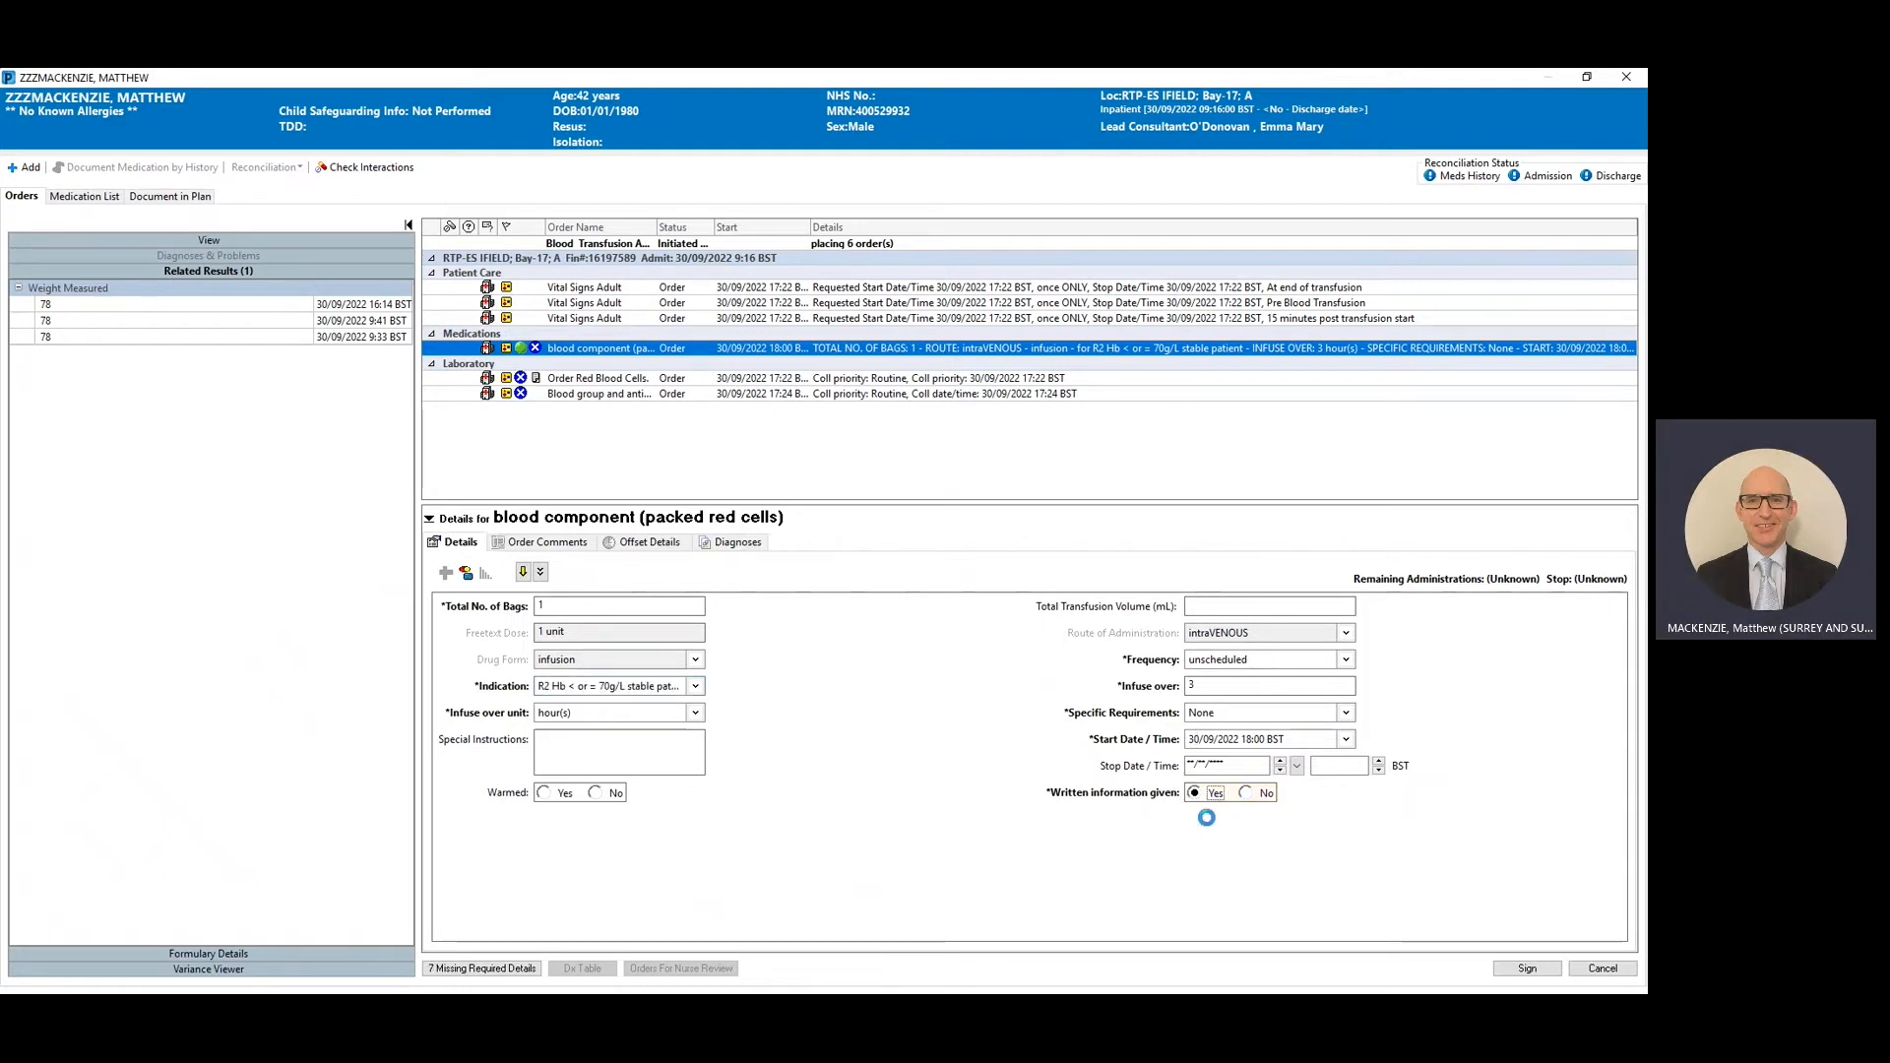
# Step: In the Order Red Blood Cells request, set the indication to R1 Acute bleeding, 1 unit, and specific requirements to <None>
pyautogui.click(652, 378)
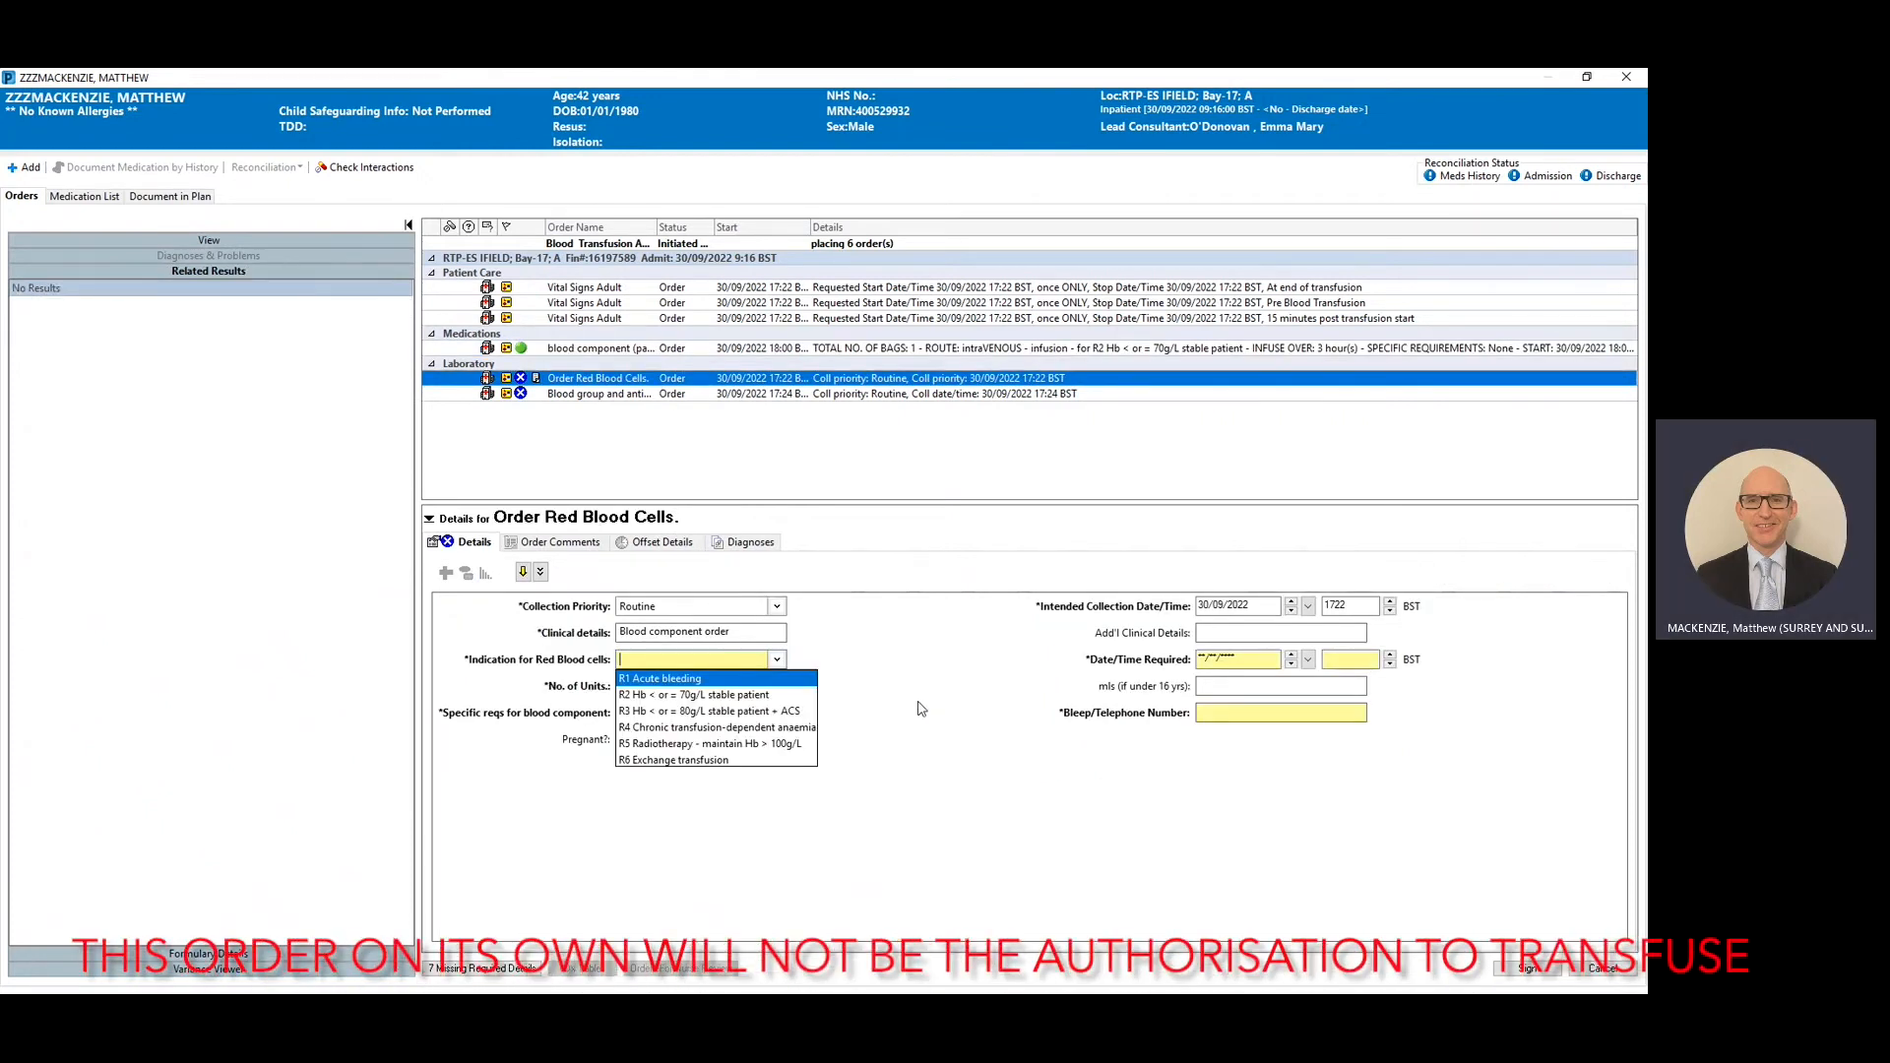
pyautogui.click(638, 680)
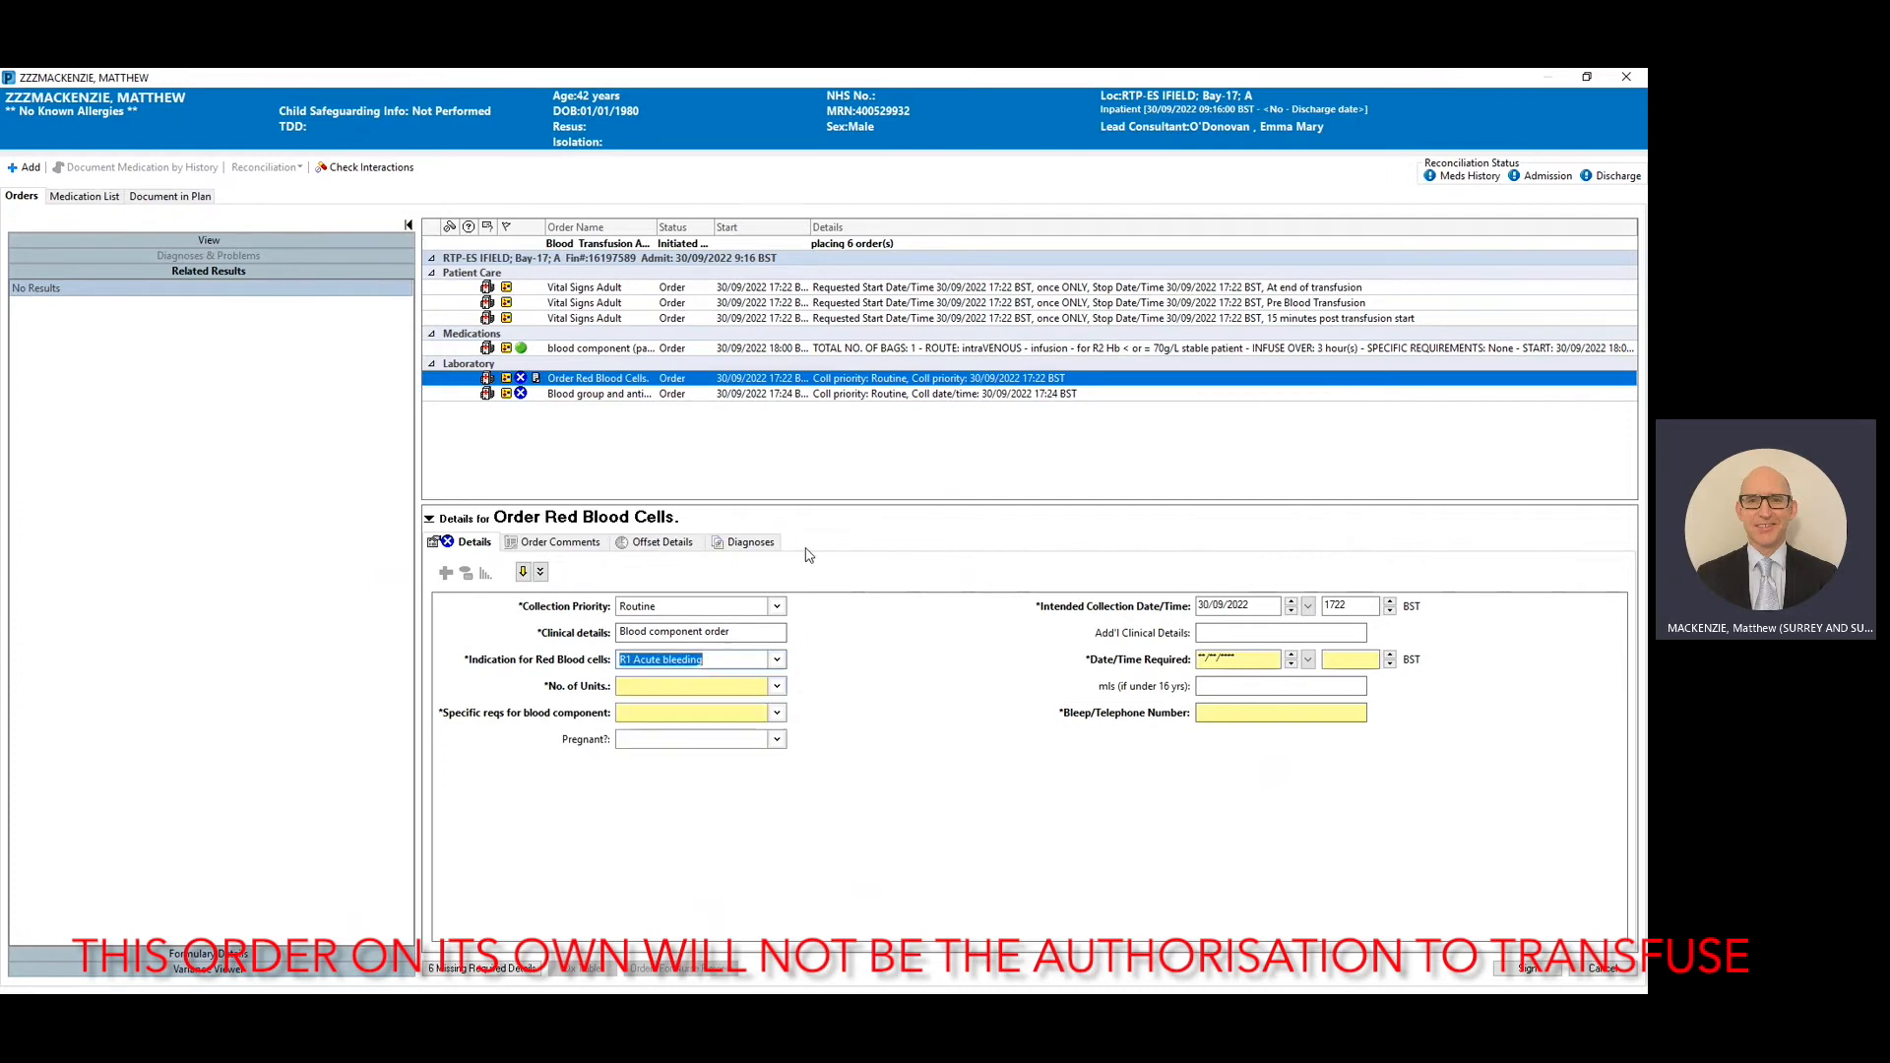
pyautogui.click(767, 689)
pyautogui.click(635, 707)
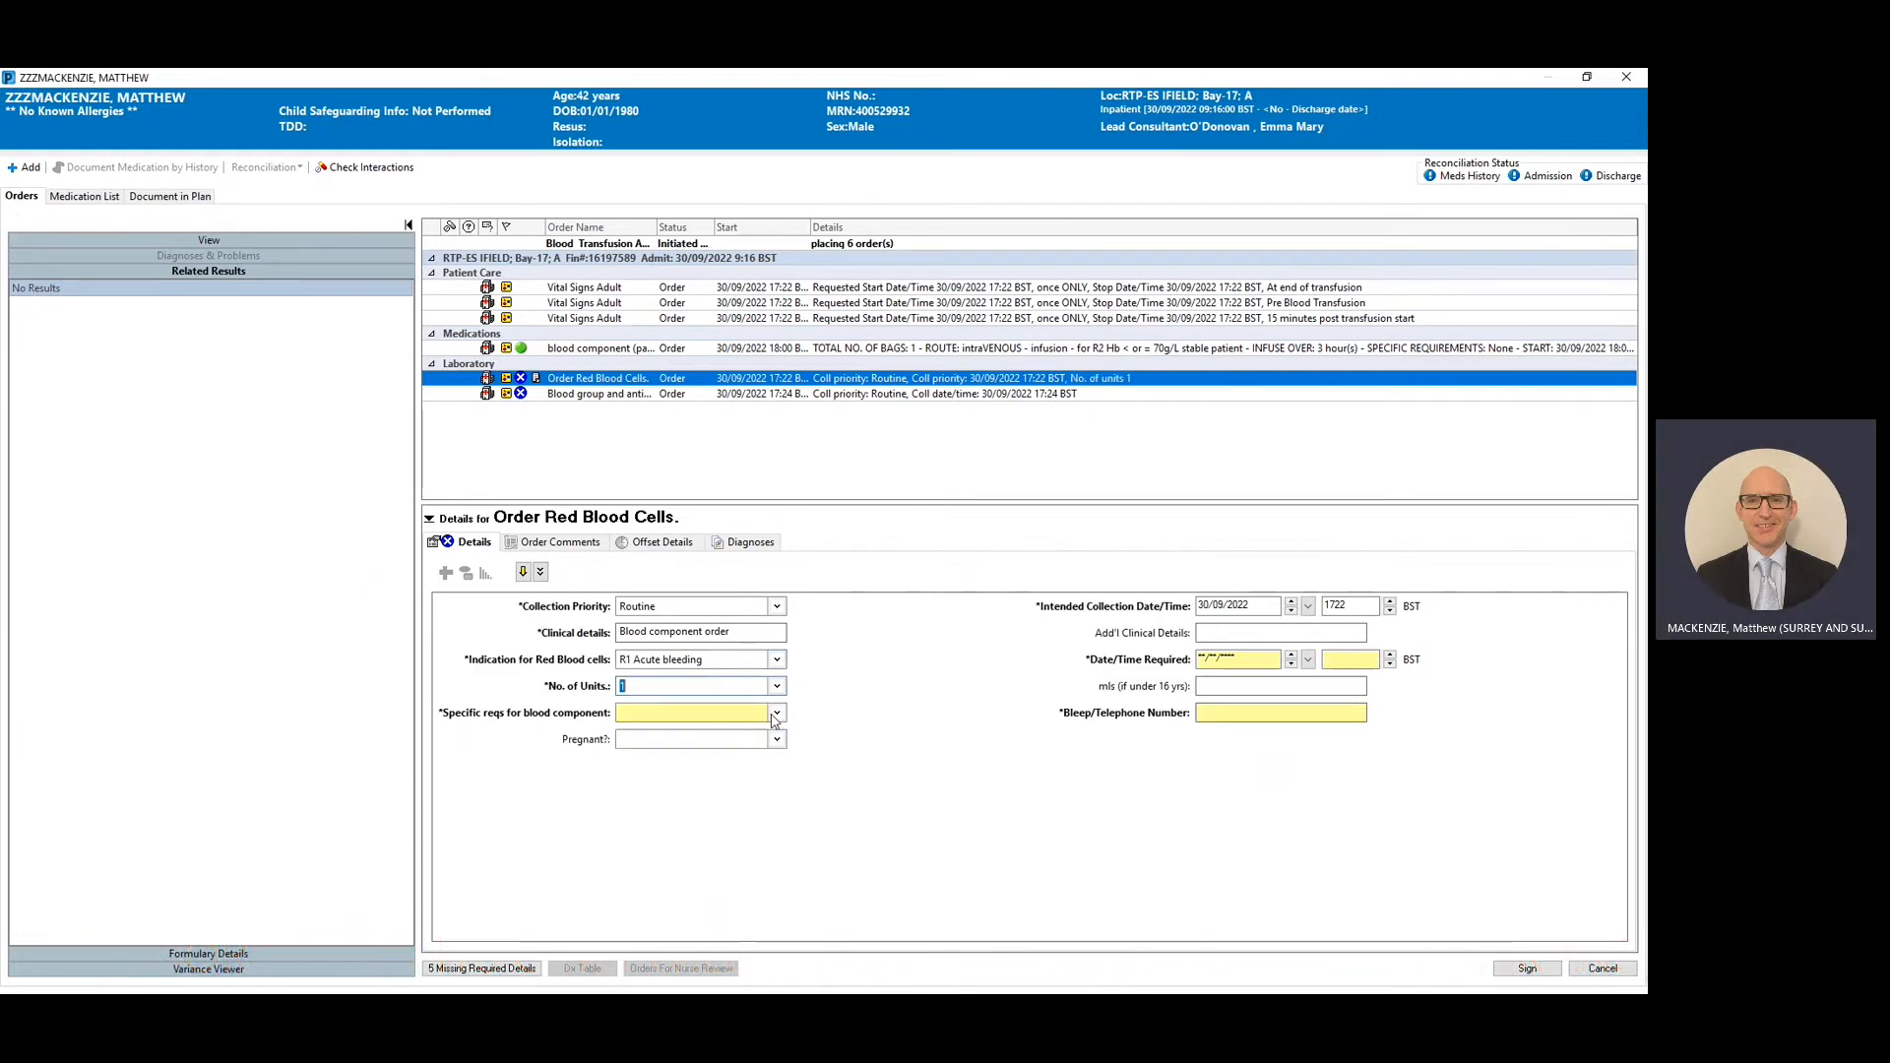
pyautogui.click(775, 716)
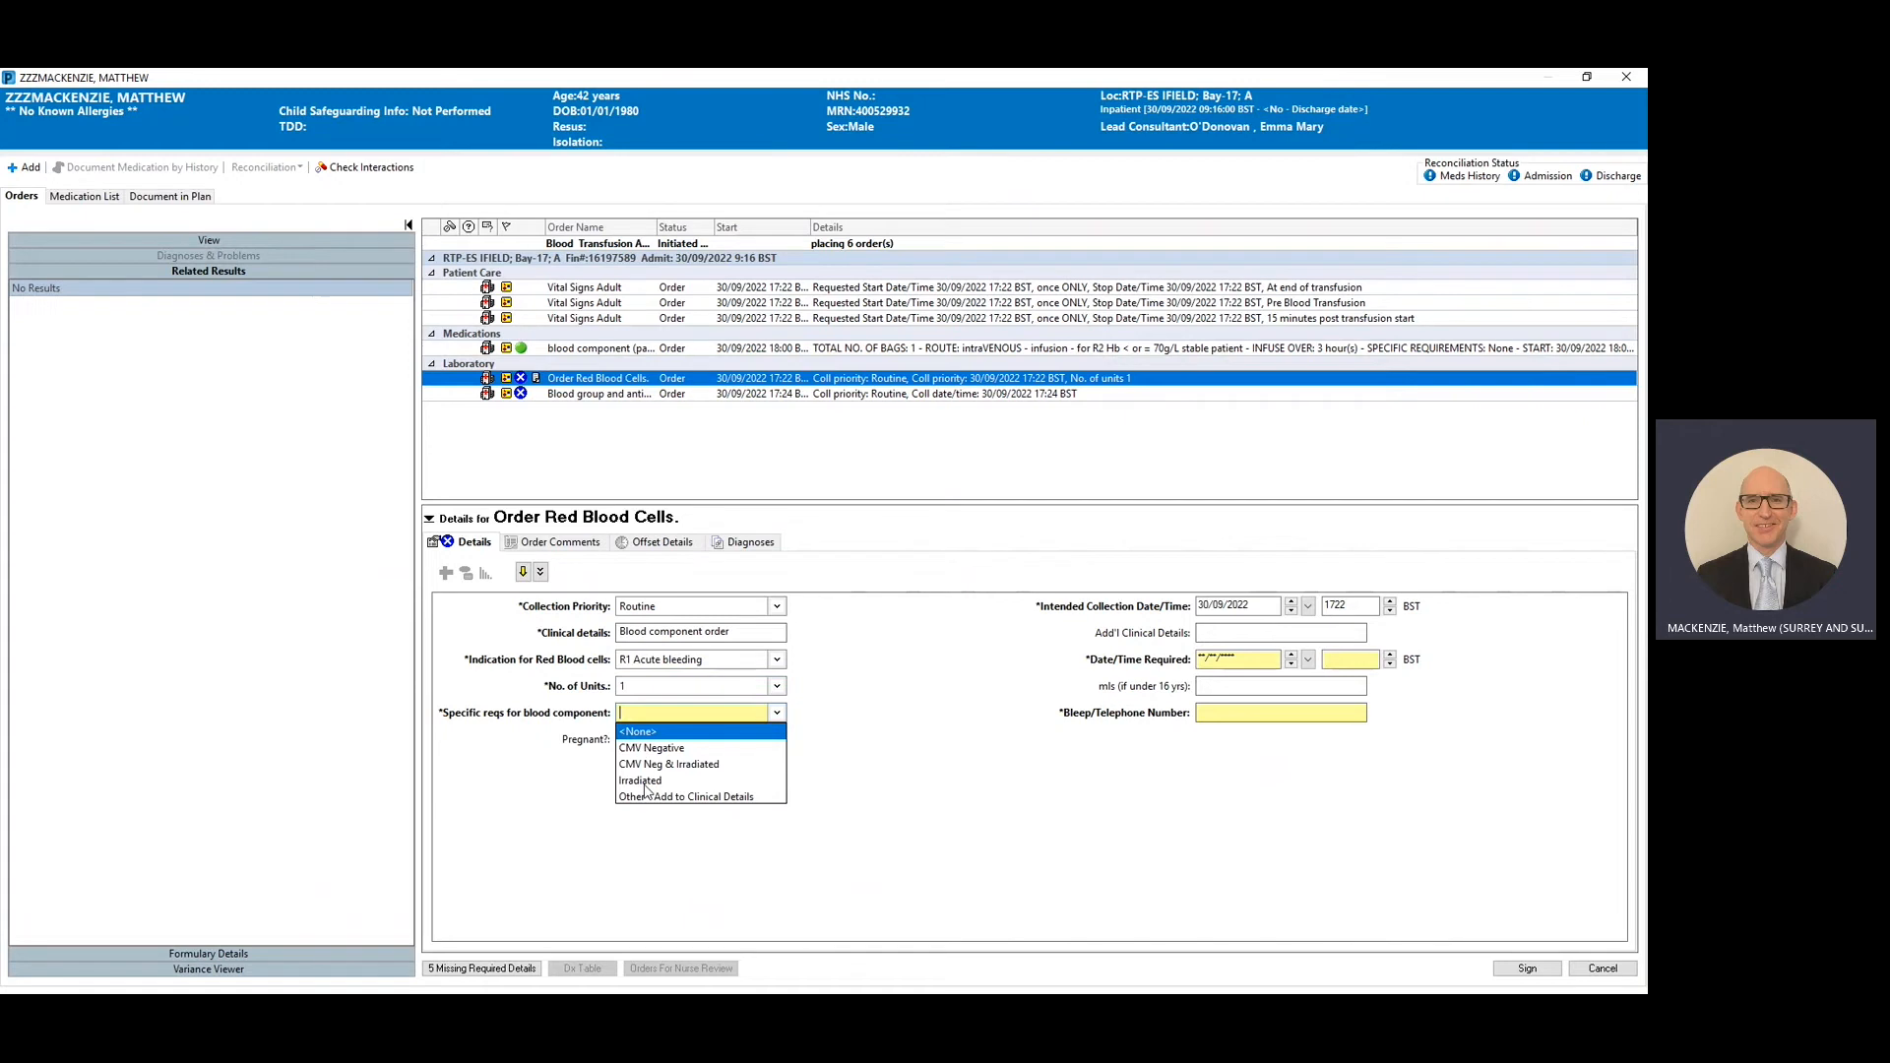
# Step: Set the red cells' required date and time to 30/09/2022 at 1726 and enter the requester's bleep number
pyautogui.click(1218, 661)
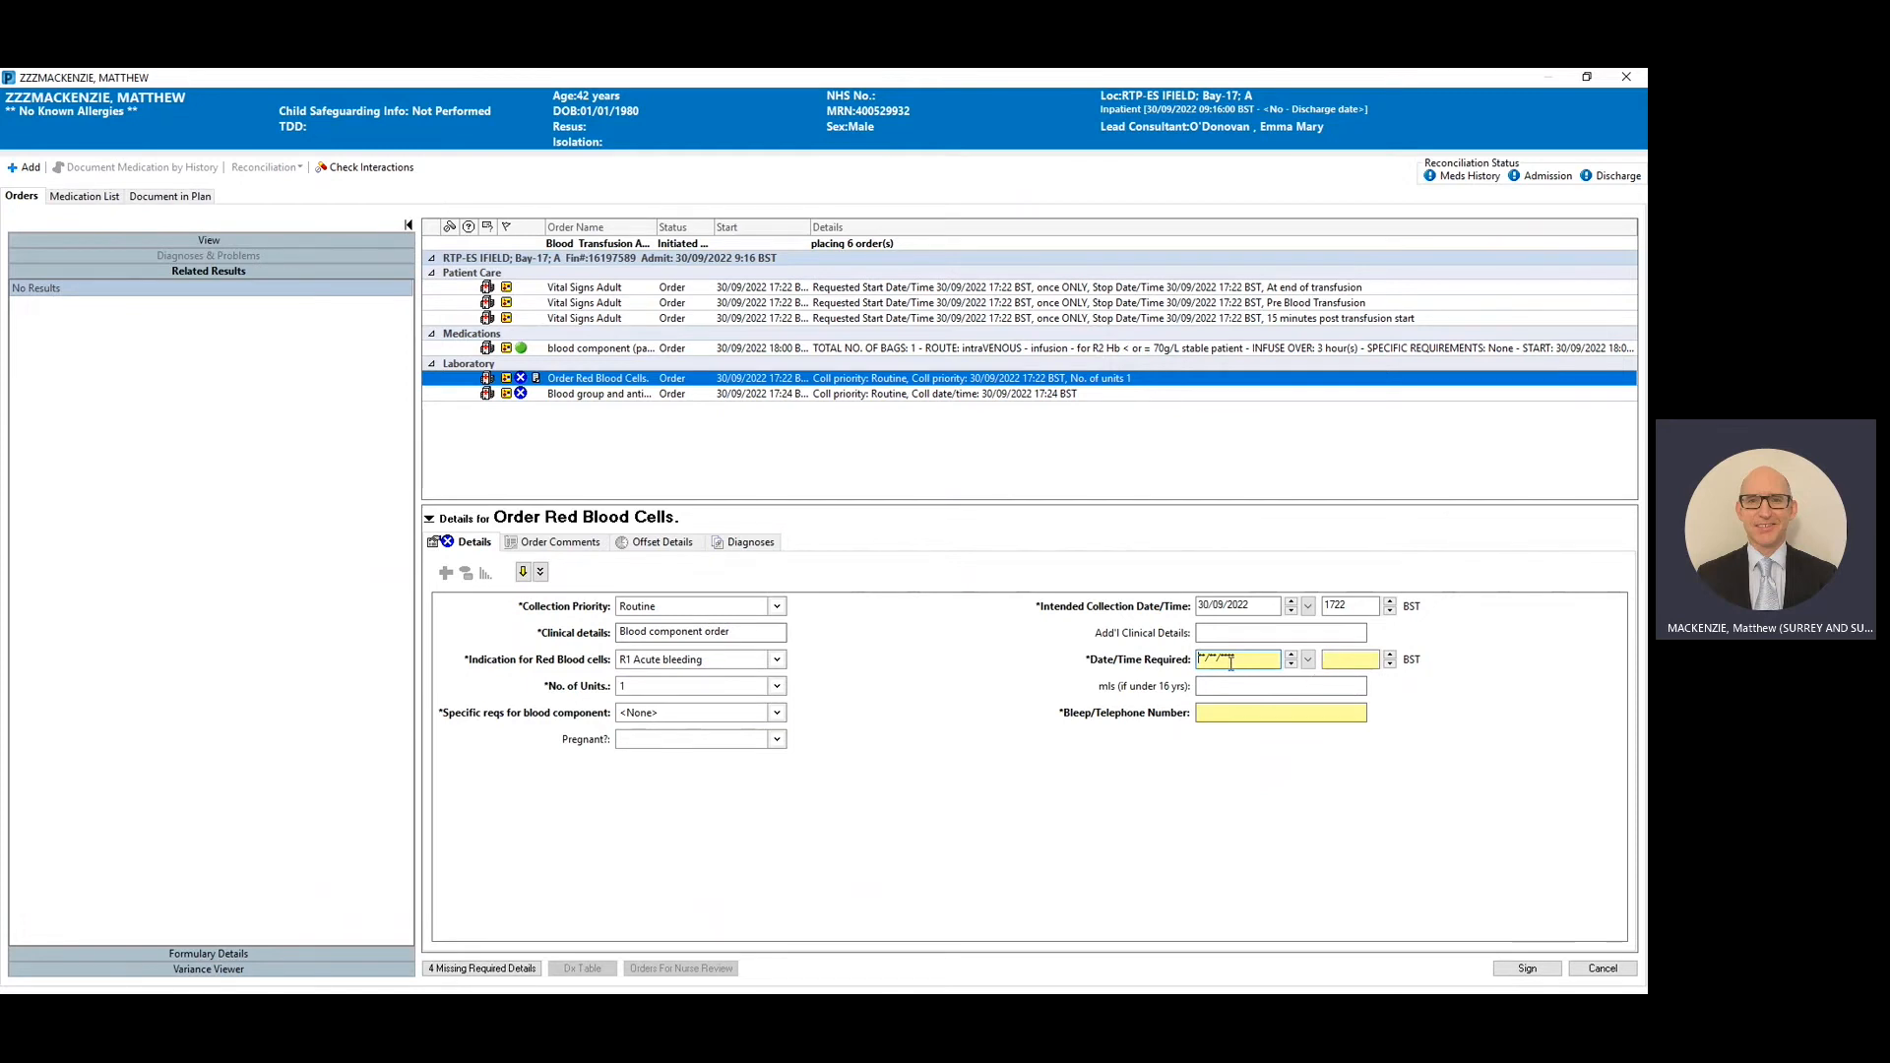
pyautogui.press('t')
pyautogui.click(1331, 663)
pyautogui.press('n')
pyautogui.click(1226, 713)
pyautogui.write('1234')
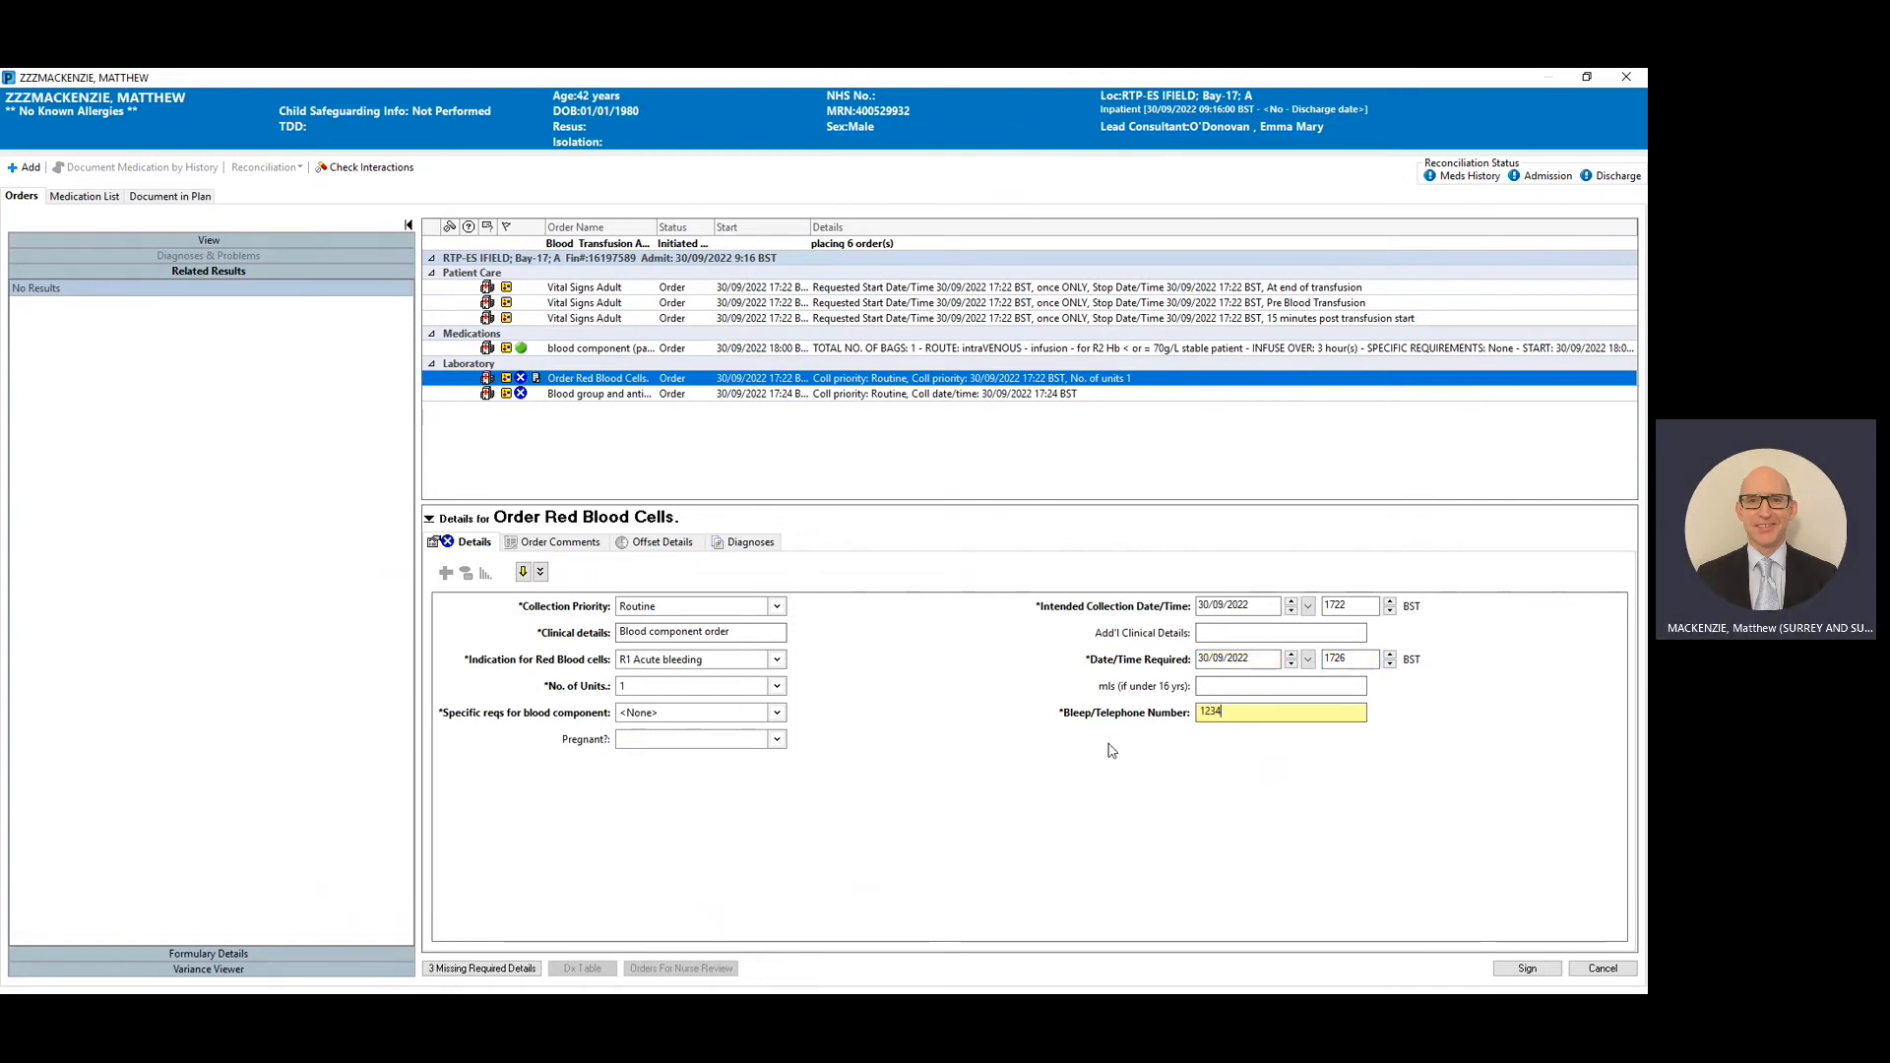
# Step: Complete the blood group and antibody screen request with reason "transfusion" and the bleep number, and sign all the orders
pyautogui.click(632, 394)
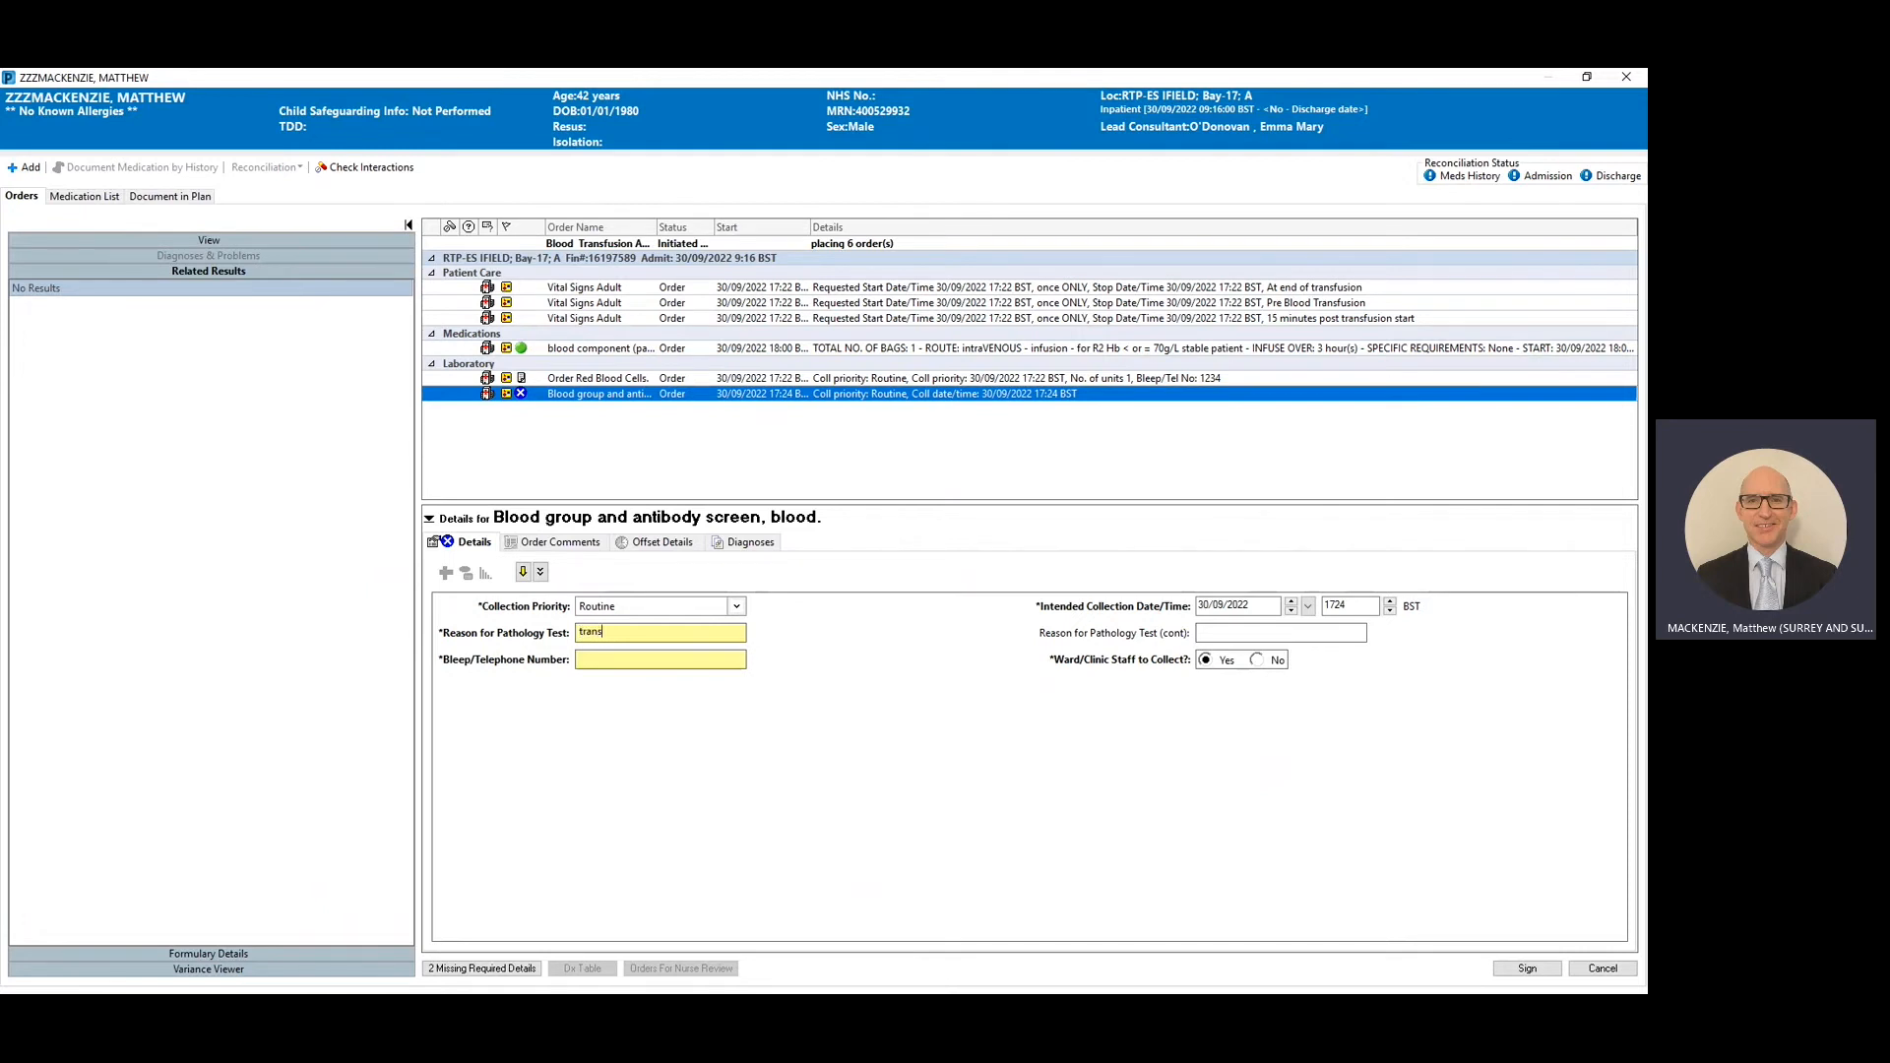
pyautogui.write('fusion')
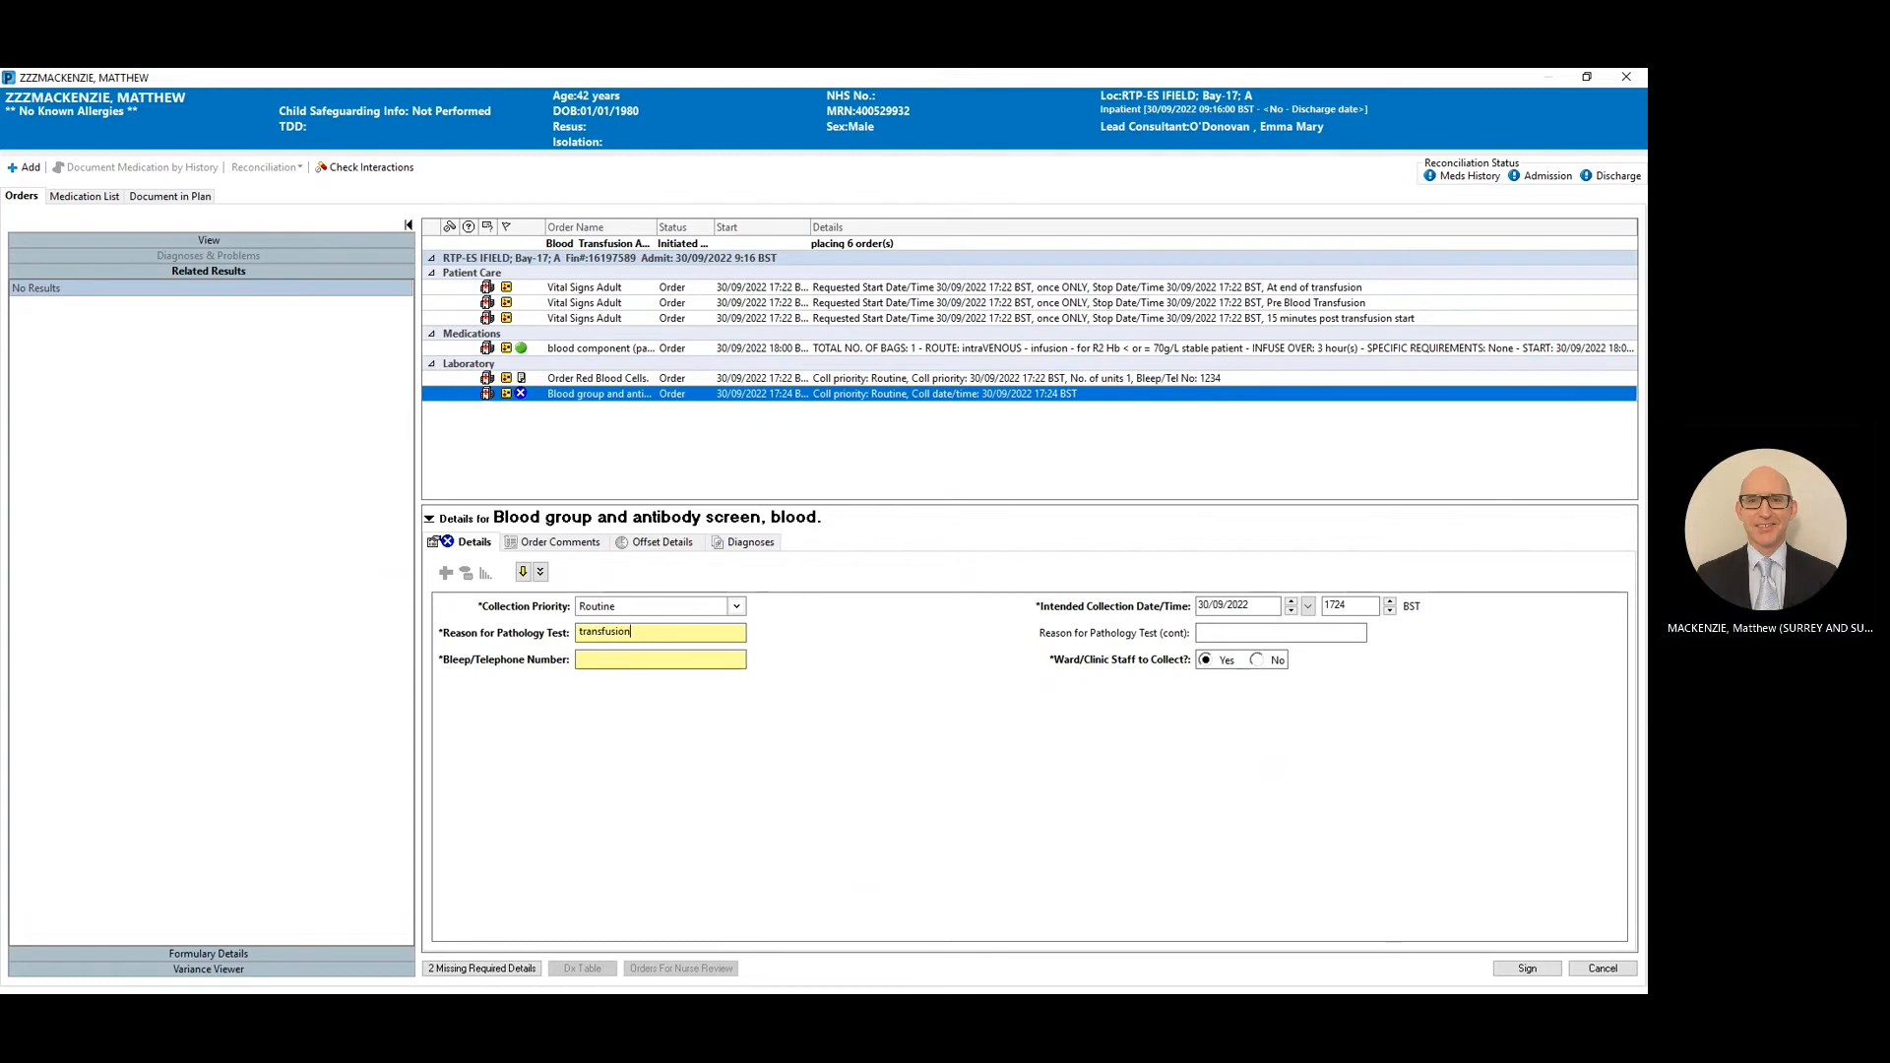
pyautogui.click(624, 648)
pyautogui.write('123')
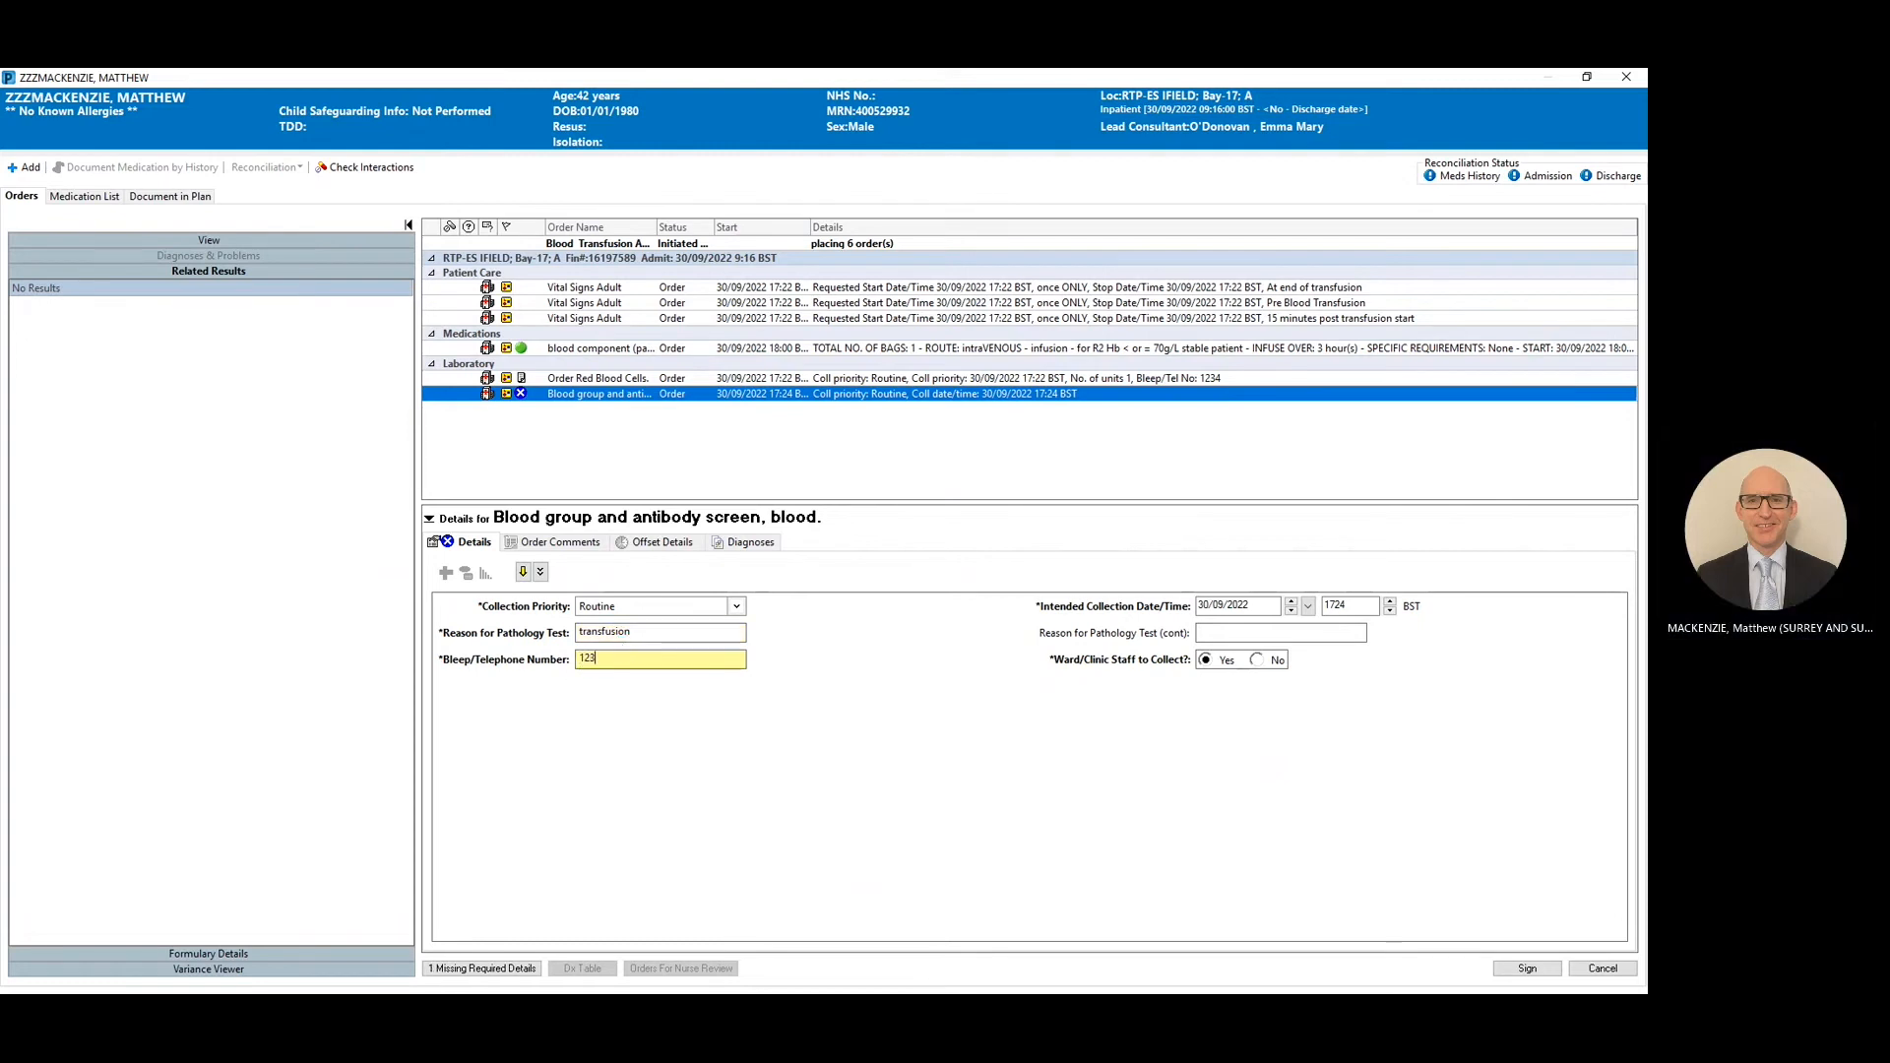
pyautogui.click(1526, 968)
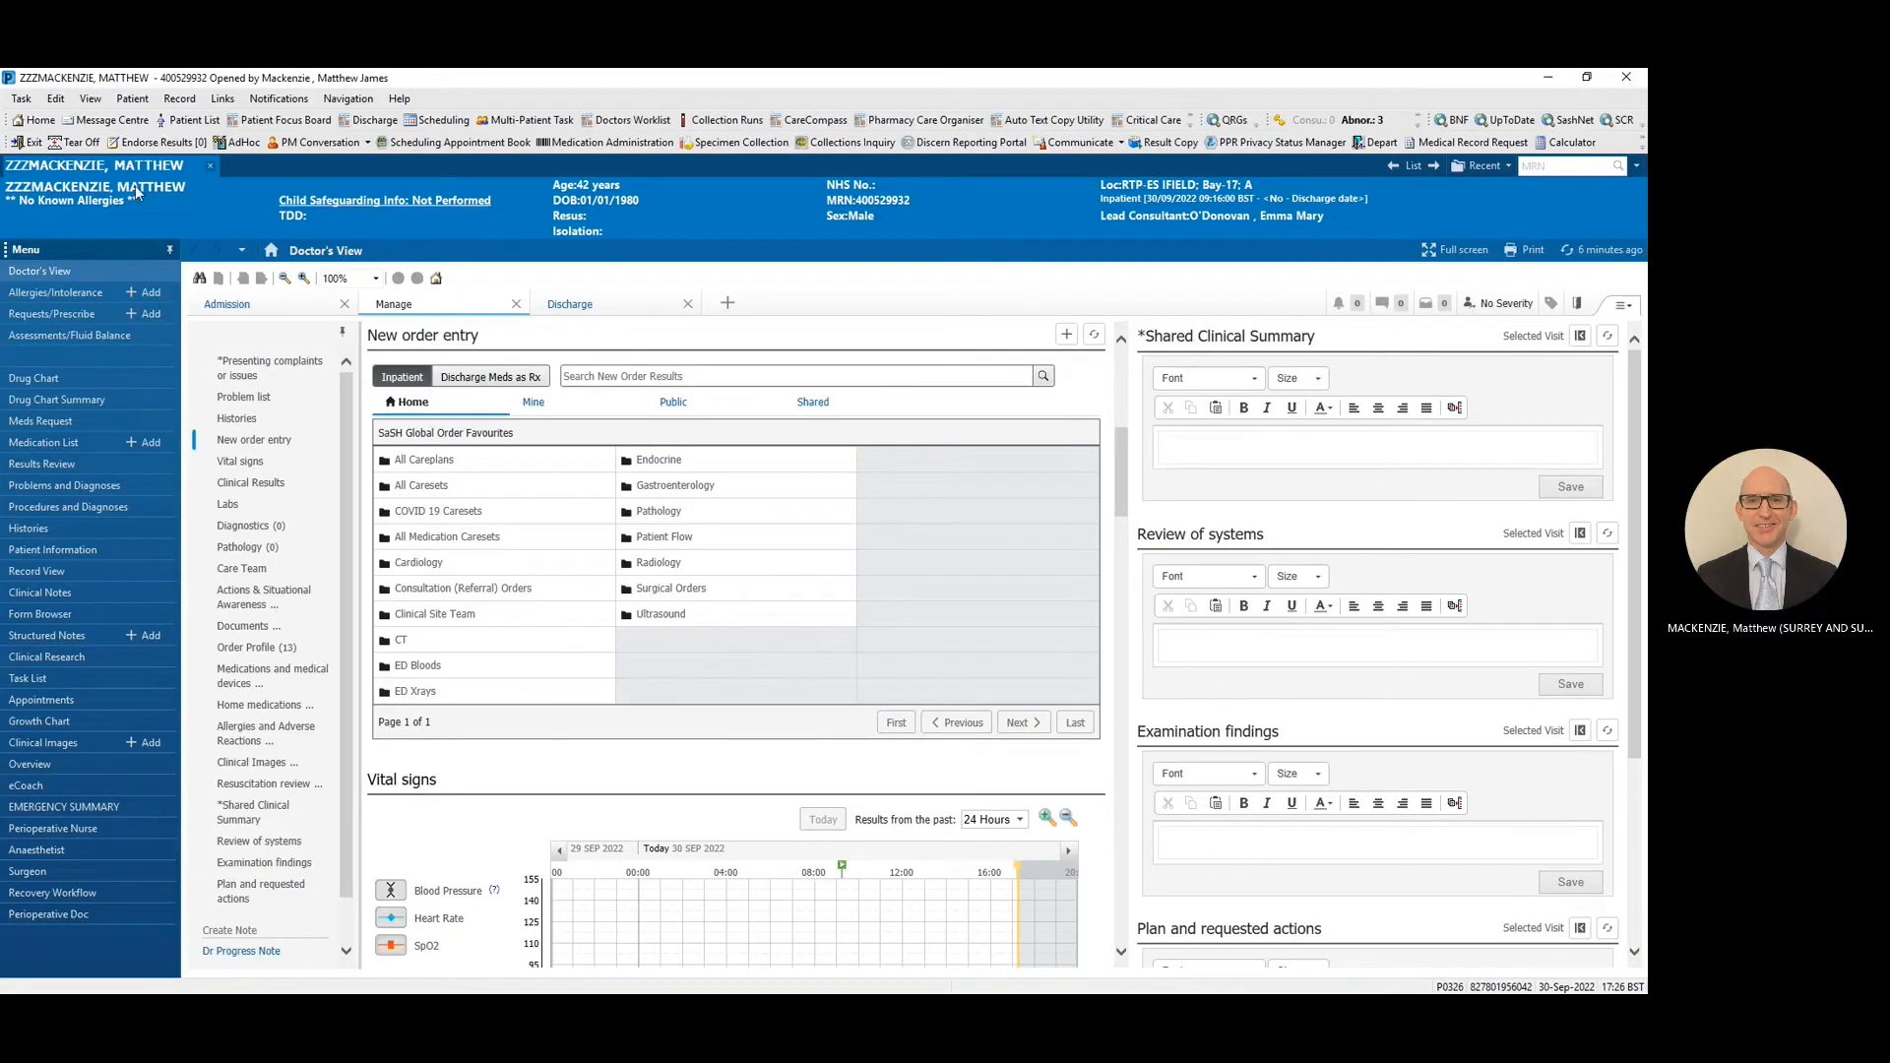
# Step: Review the packed red cells prescription on the drug chart and the placed orders in Requests/Prescribe
pyautogui.click(44, 377)
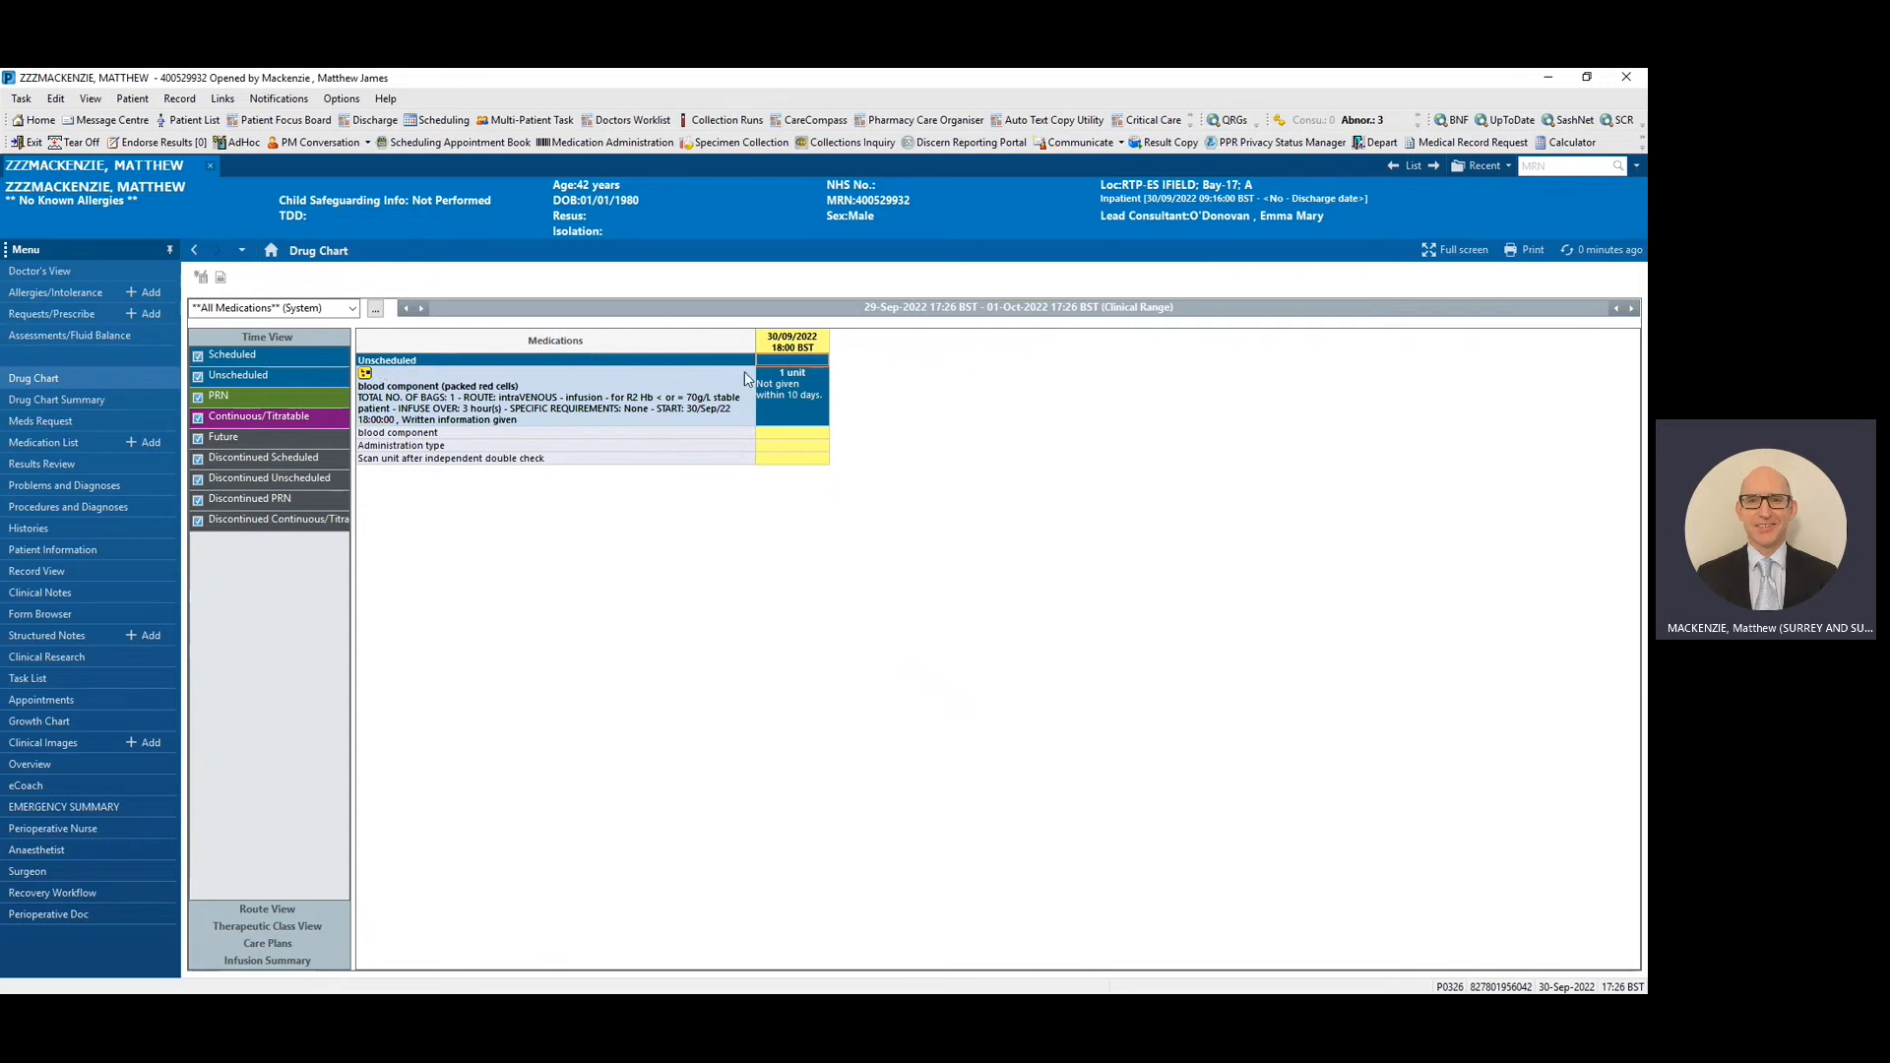
pyautogui.click(49, 315)
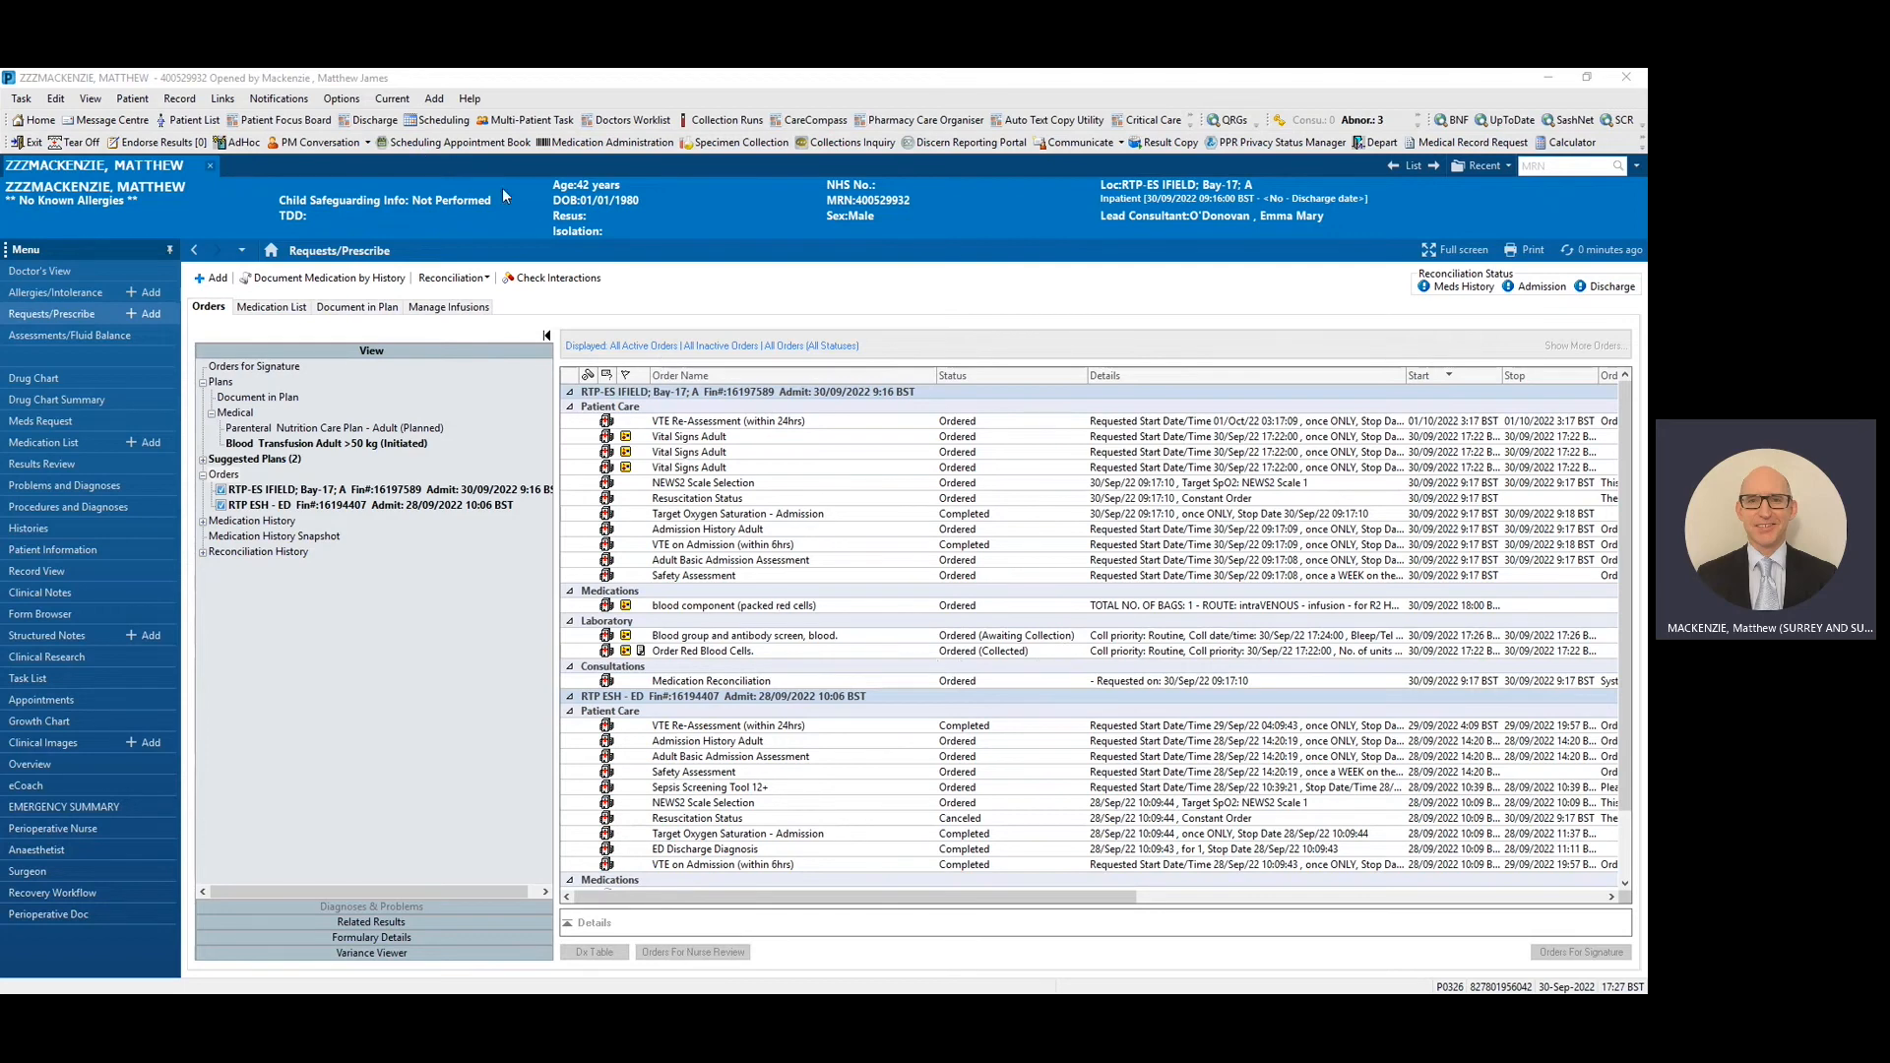
# Step: Open the patient's specimen collection list, bypassing the wristband barcode scan
pyautogui.click(728, 143)
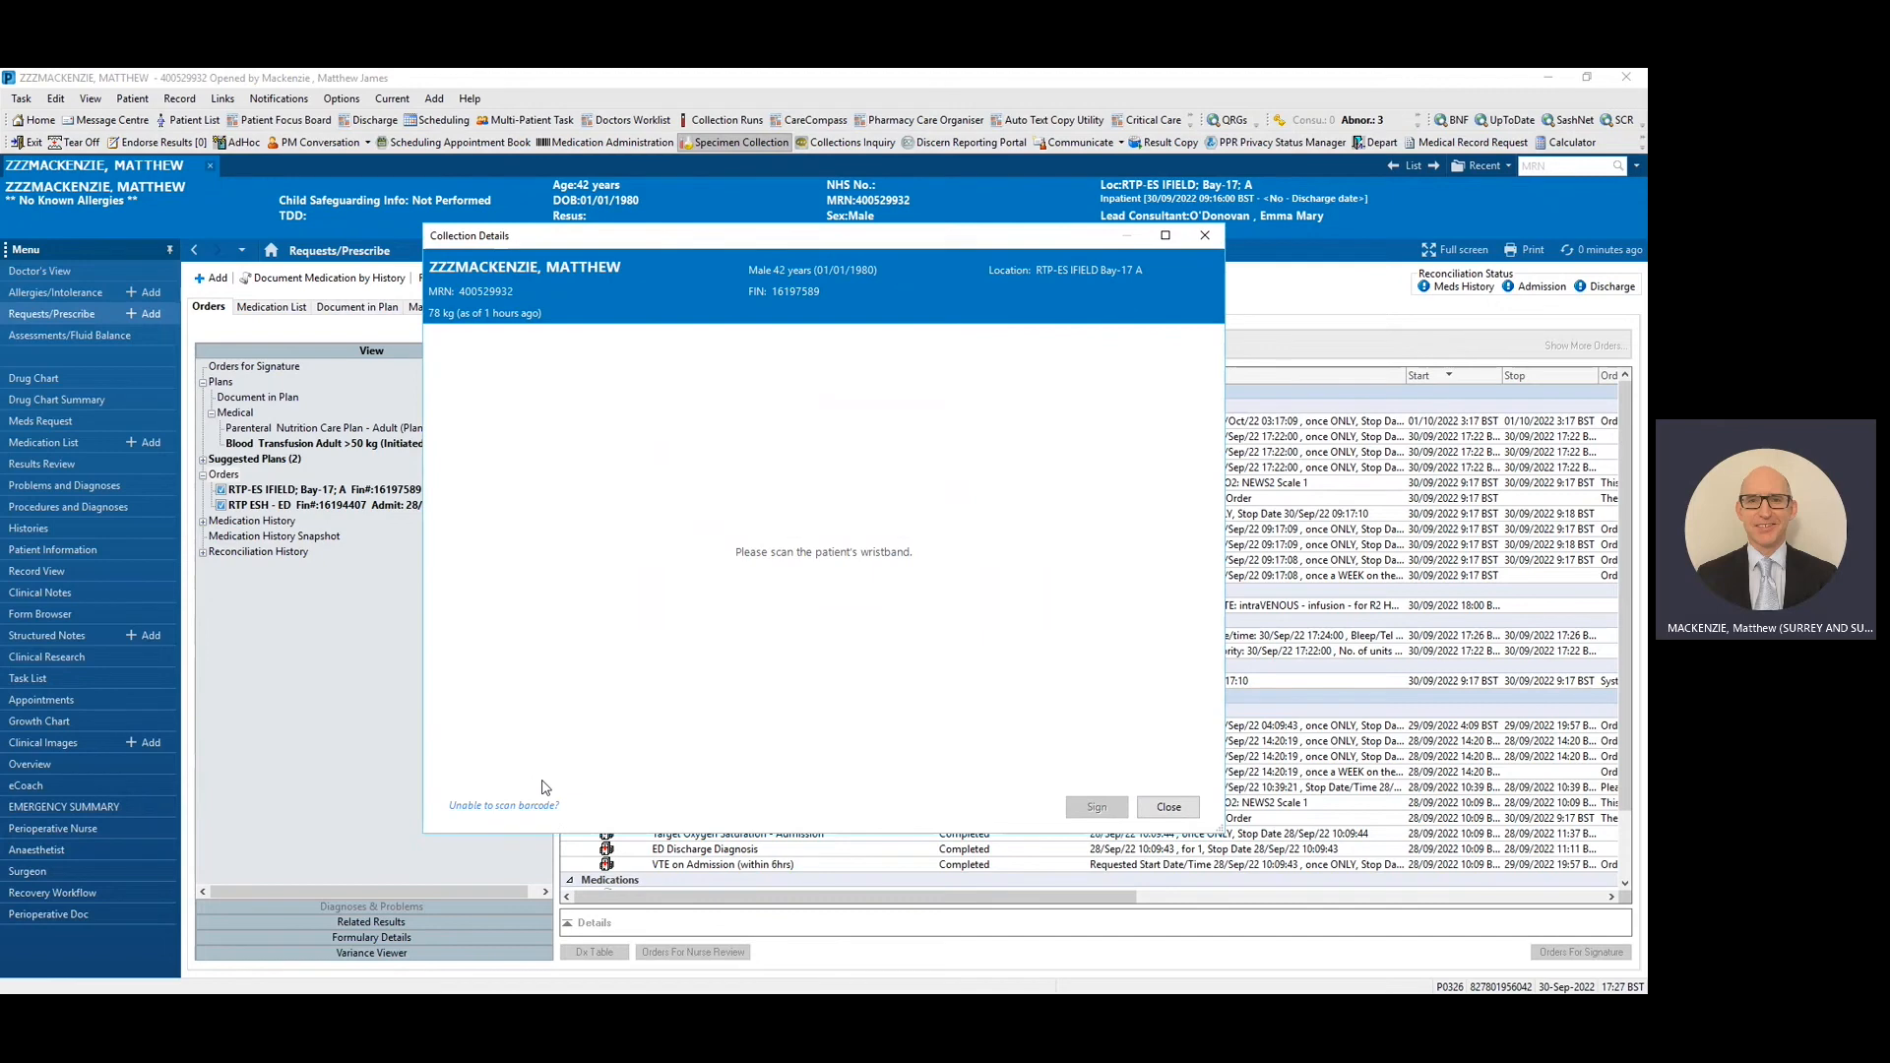
pyautogui.click(527, 805)
pyautogui.click(624, 387)
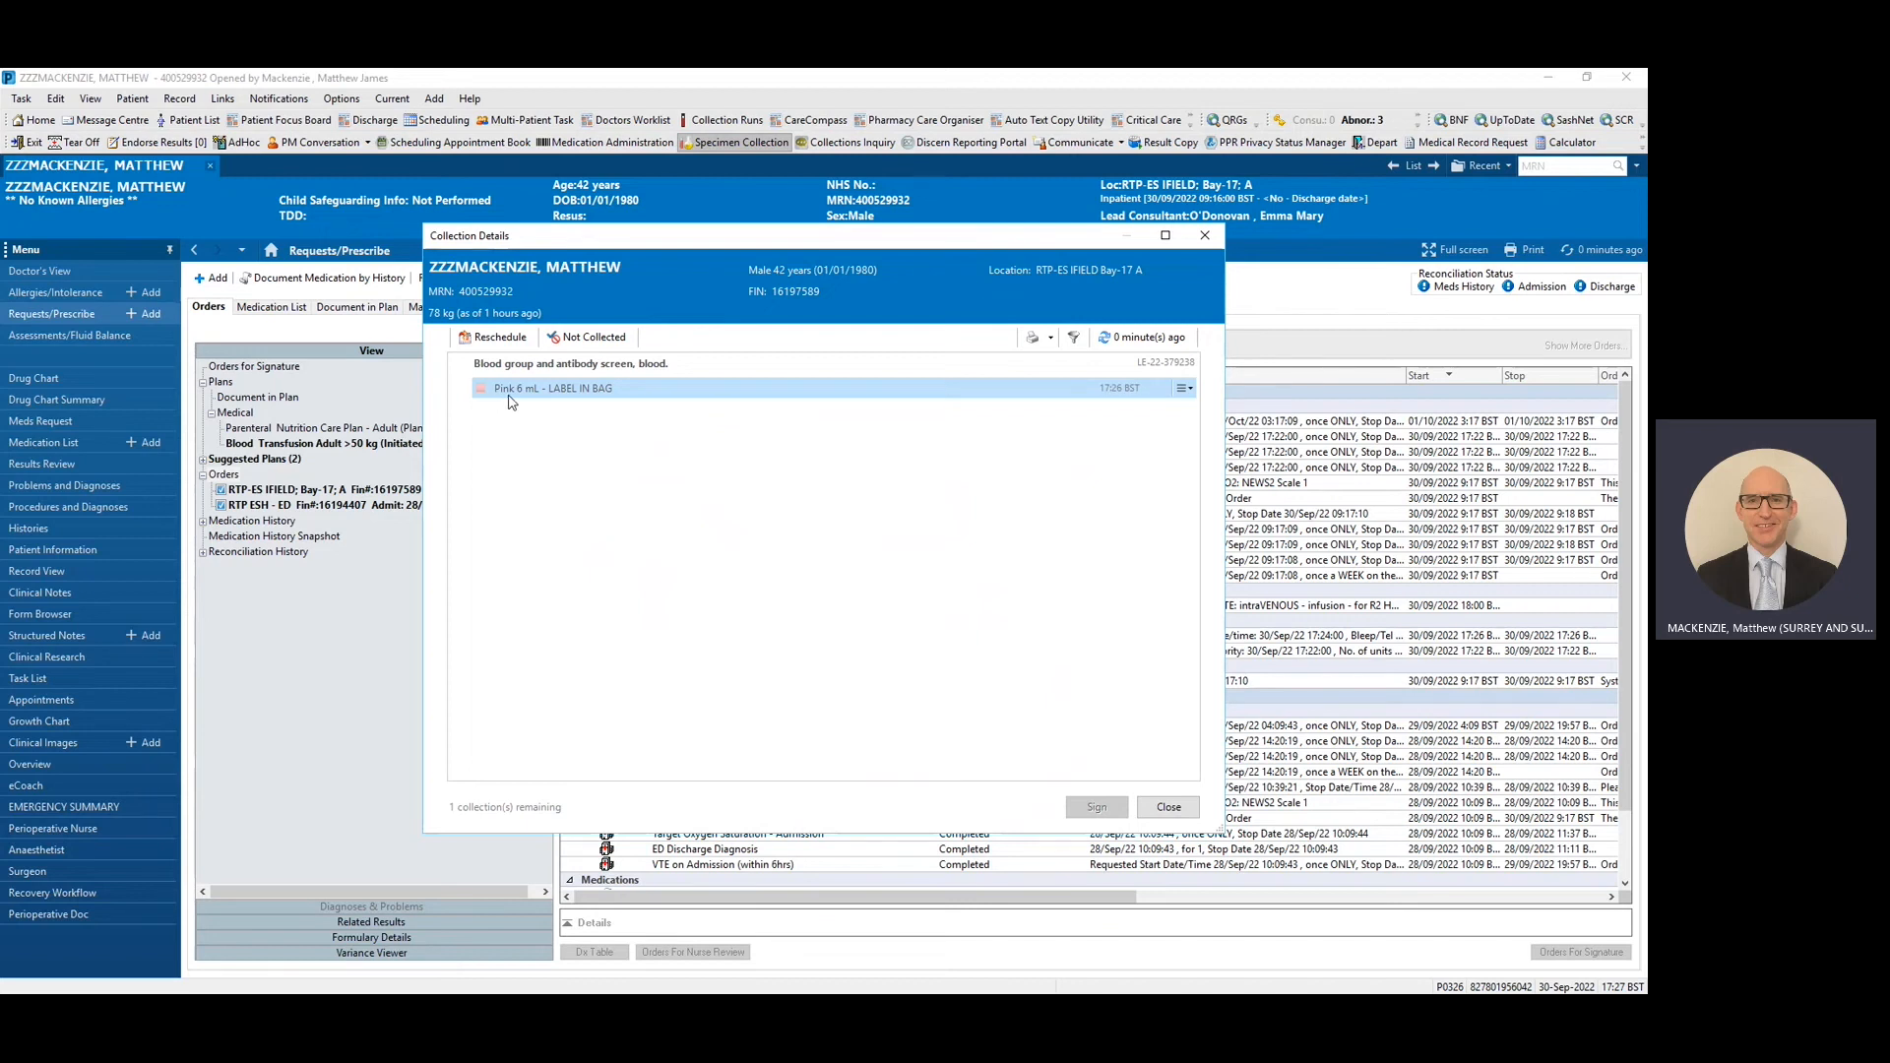
# Step: Check the label and requisition printing options for the Pink 6 mL blood group and antibody screen sample
pyautogui.click(1184, 389)
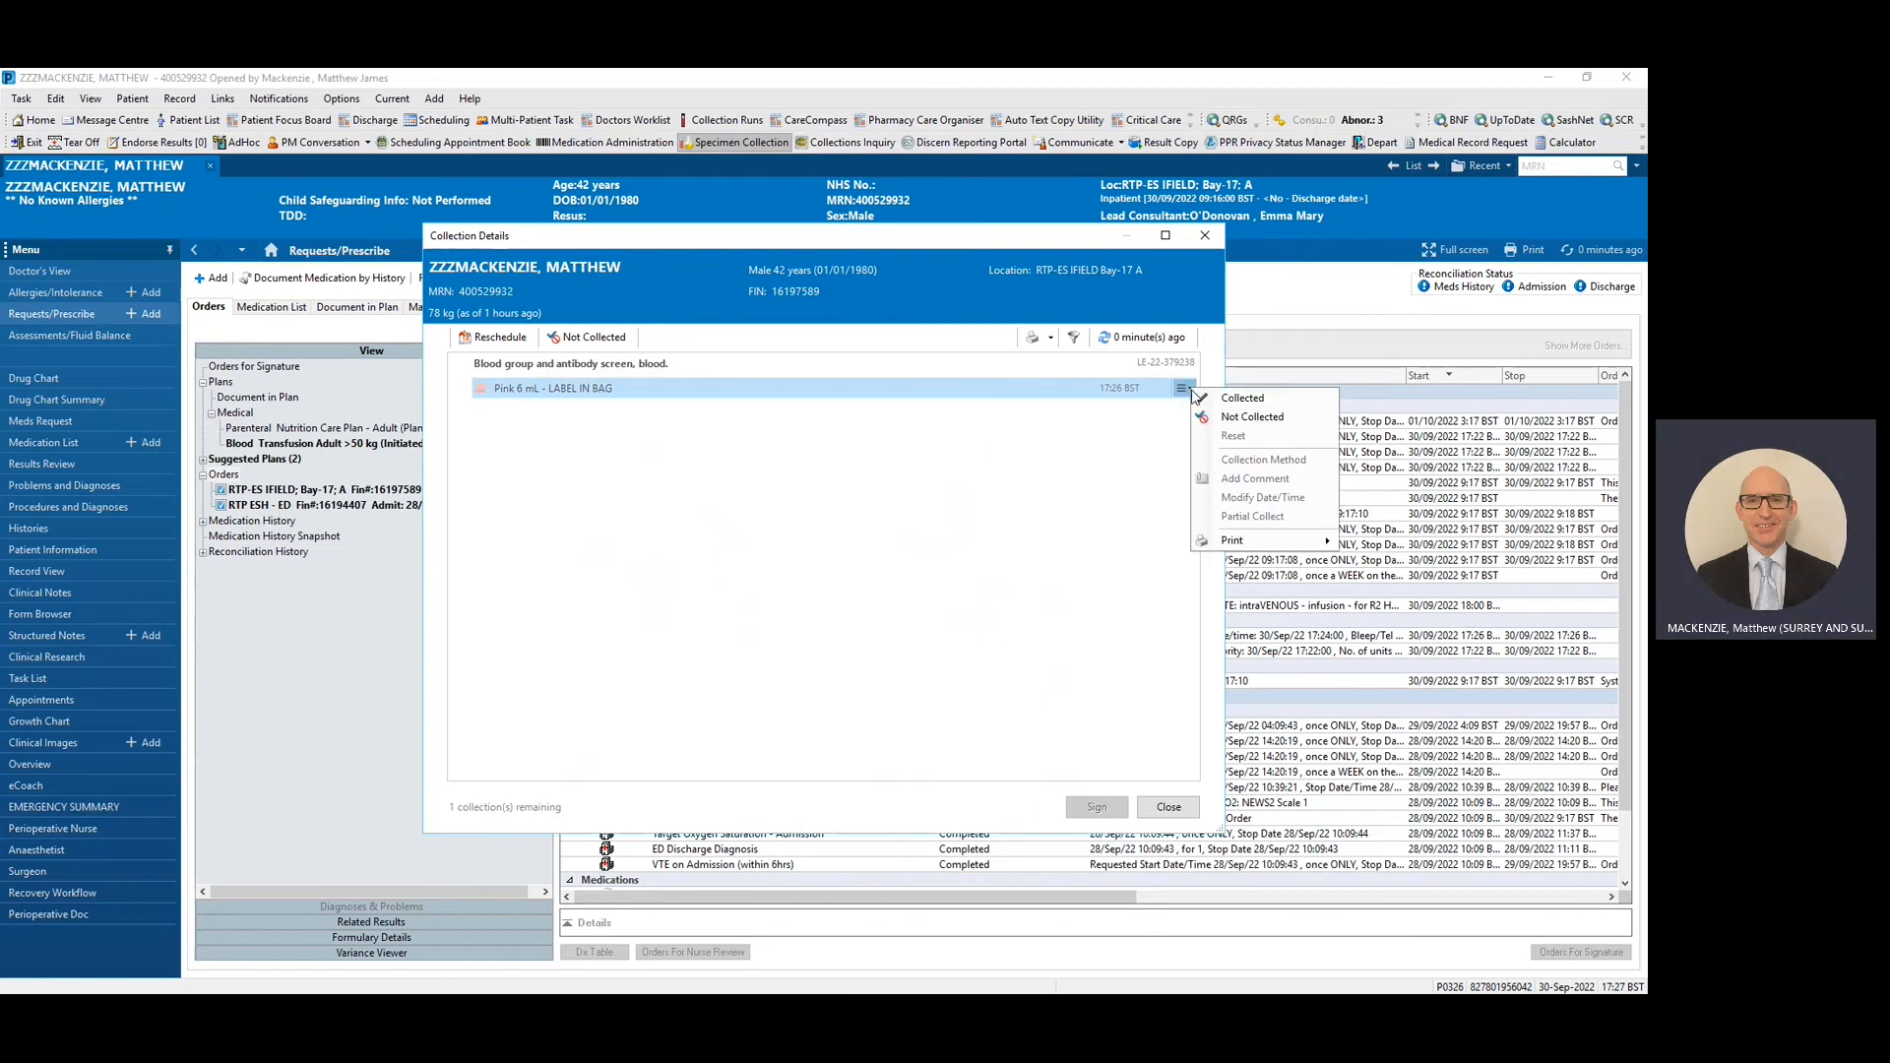
pyautogui.moveTo(1216, 545)
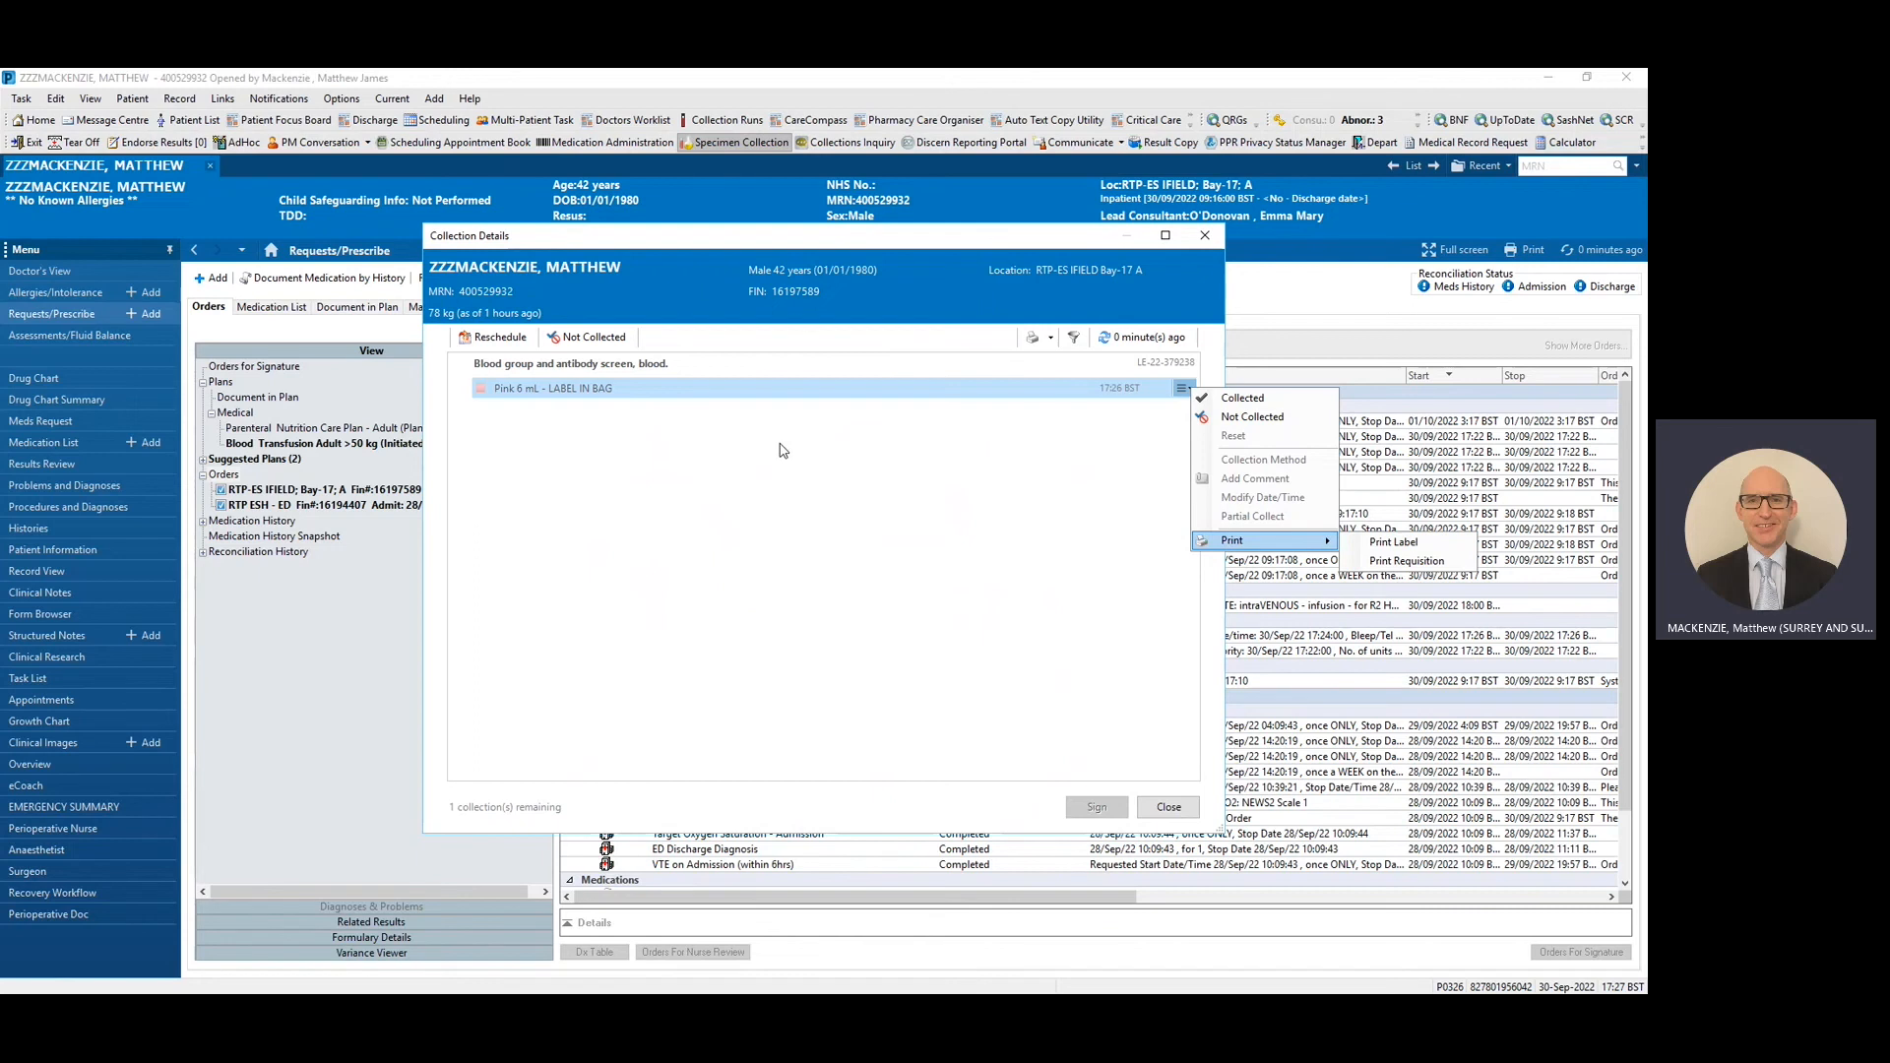
pyautogui.click(803, 235)
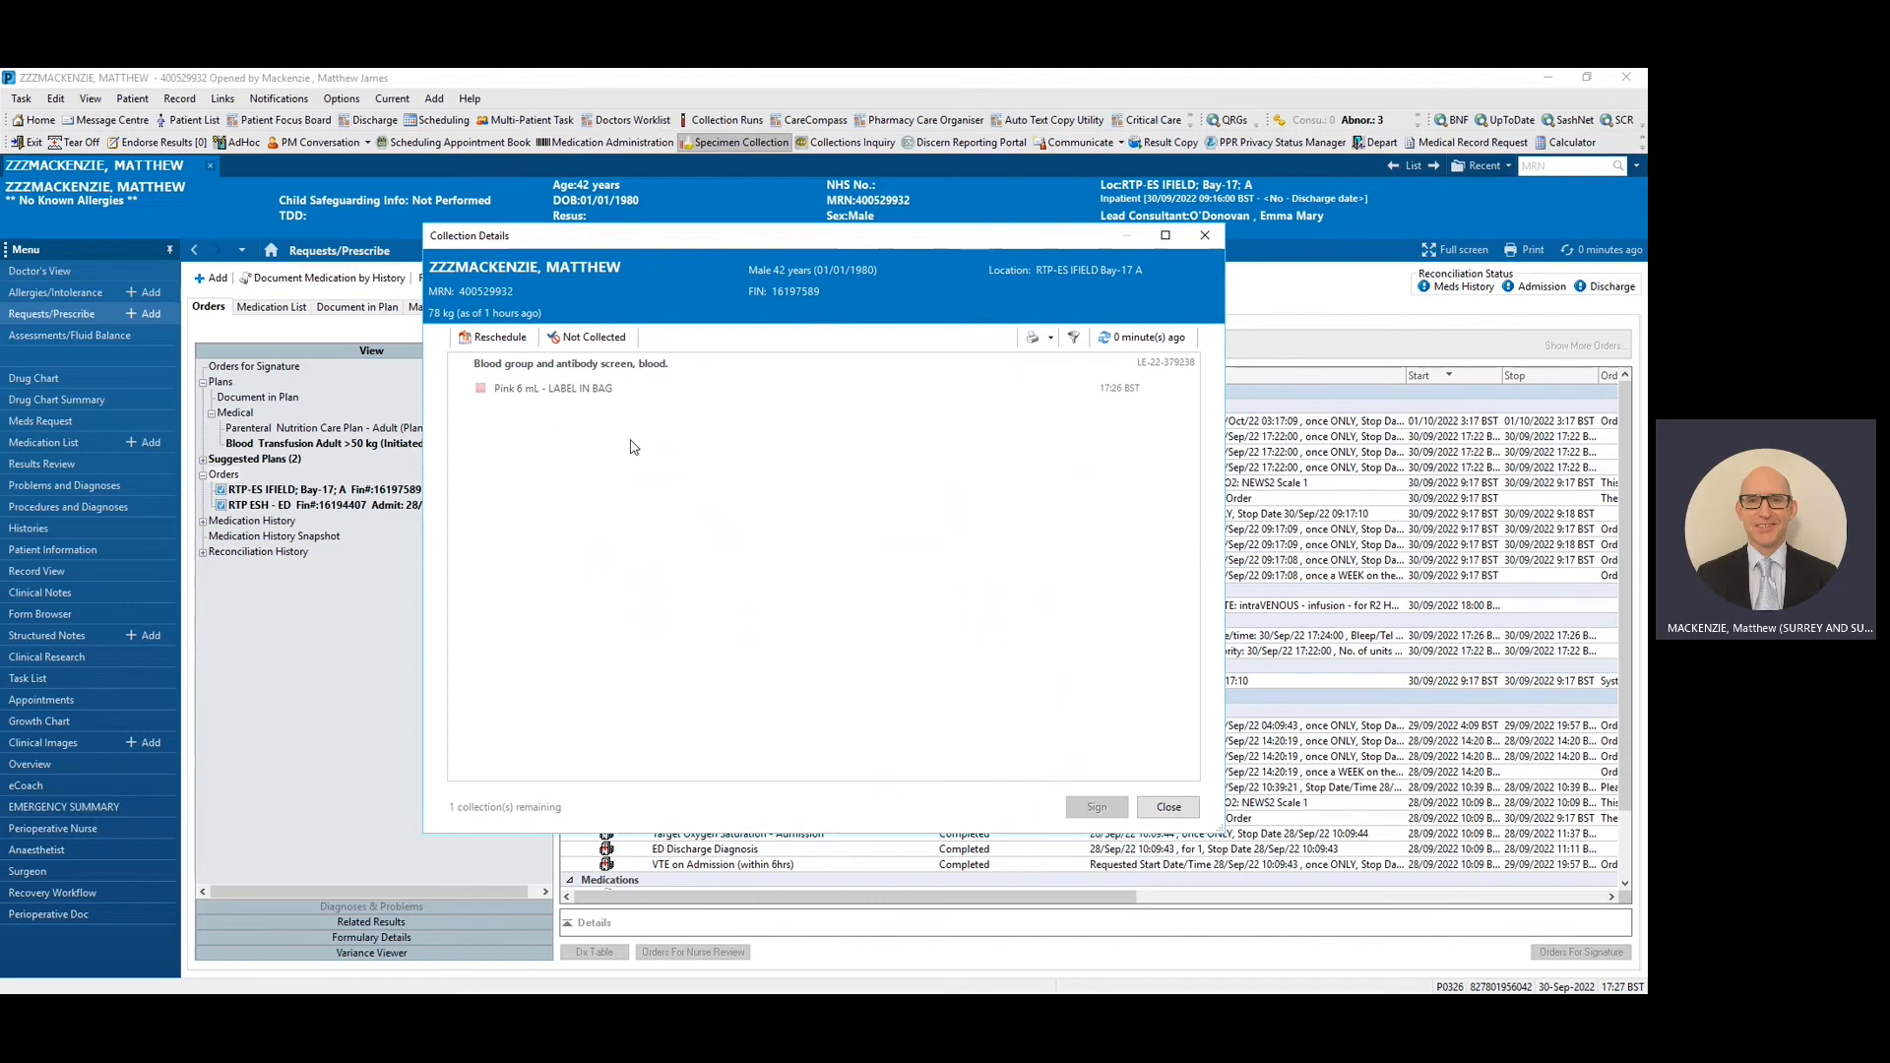
# Step: Mark the Pink 6 mL blood group and antibody screen sample as collected, sign the collection and close its details
pyautogui.moveTo(781, 389)
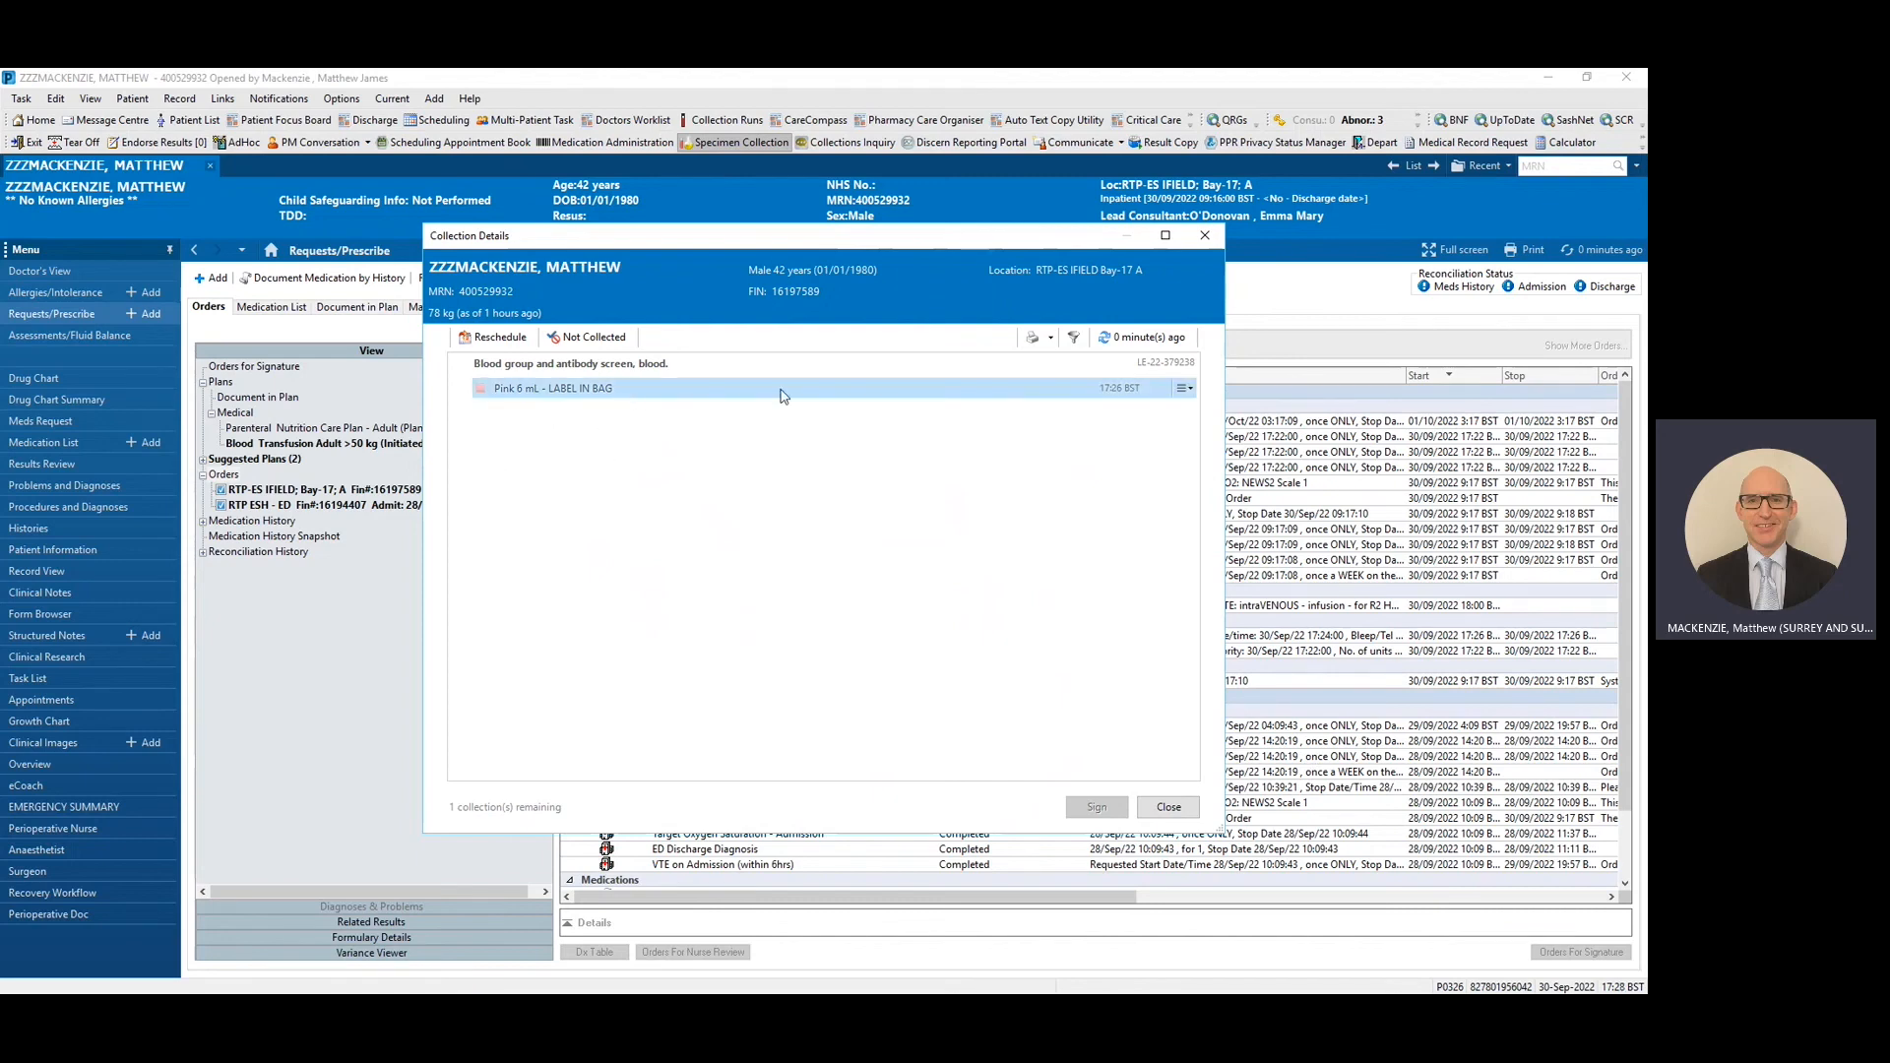
pyautogui.click(1183, 390)
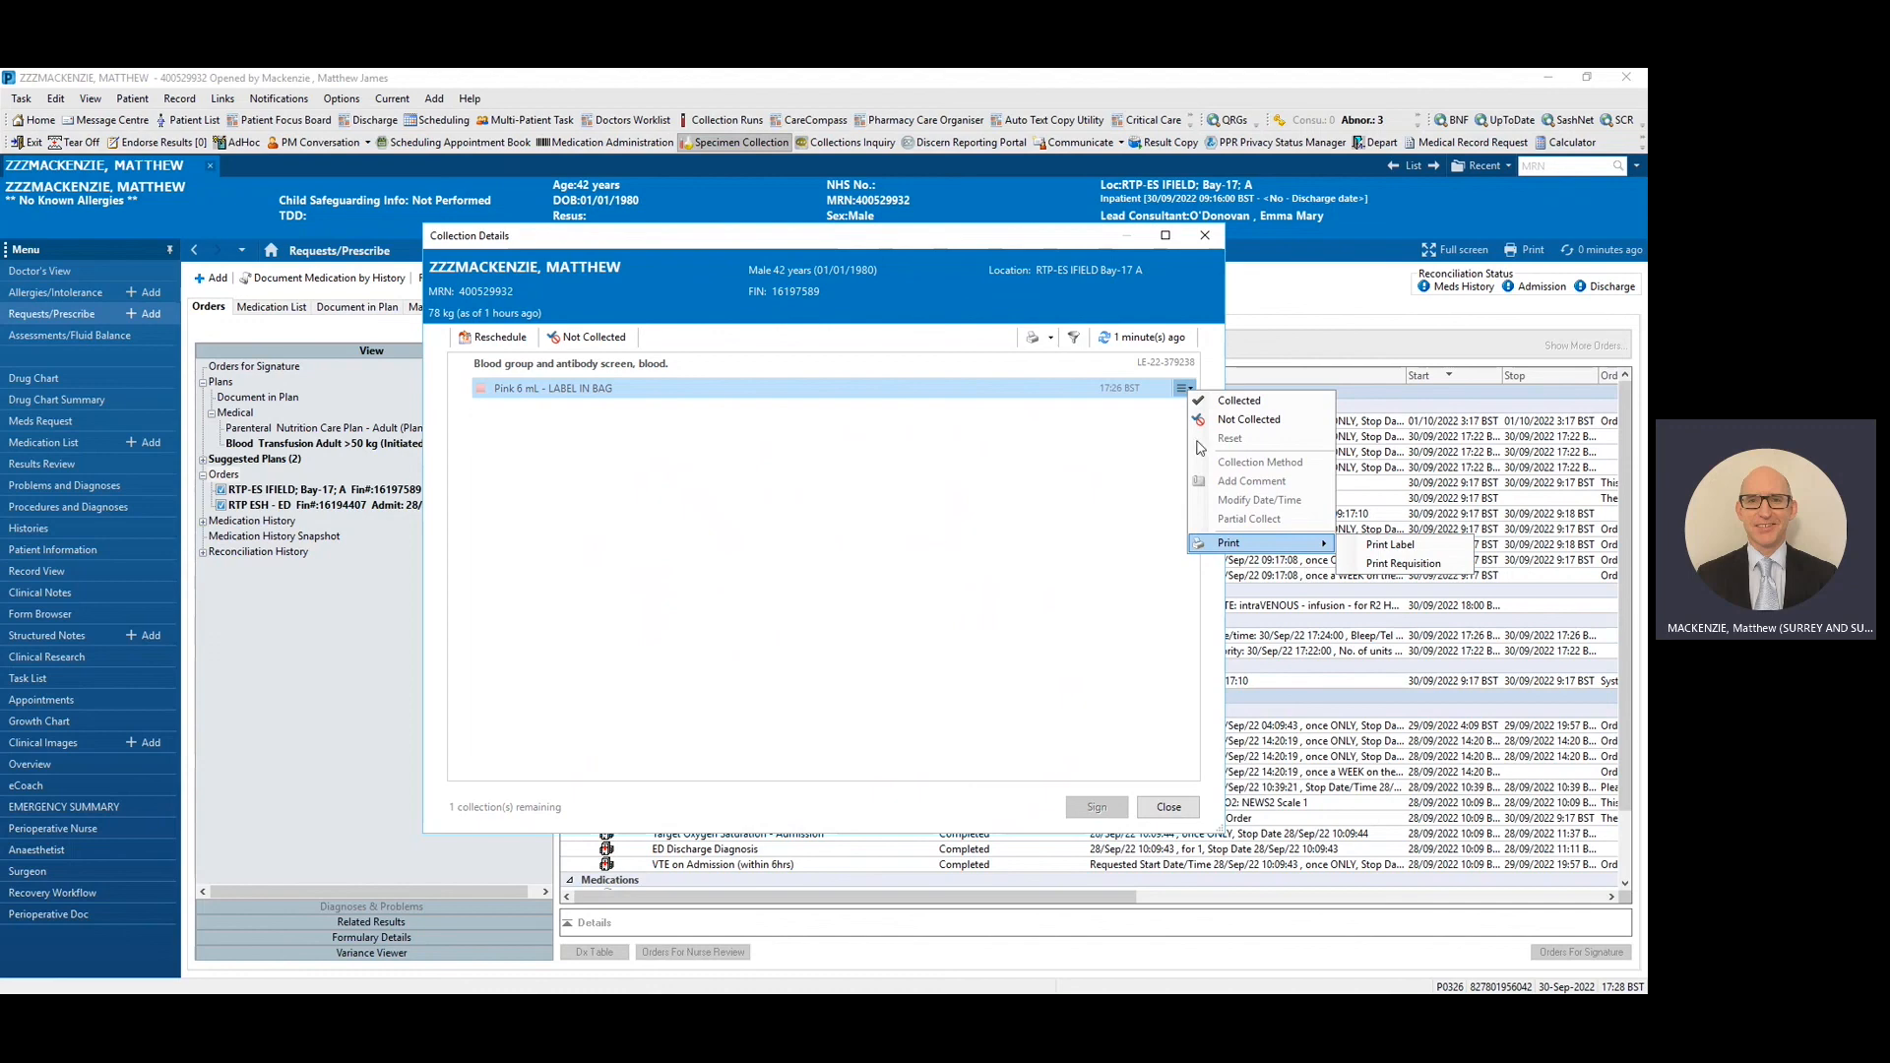
pyautogui.click(1239, 402)
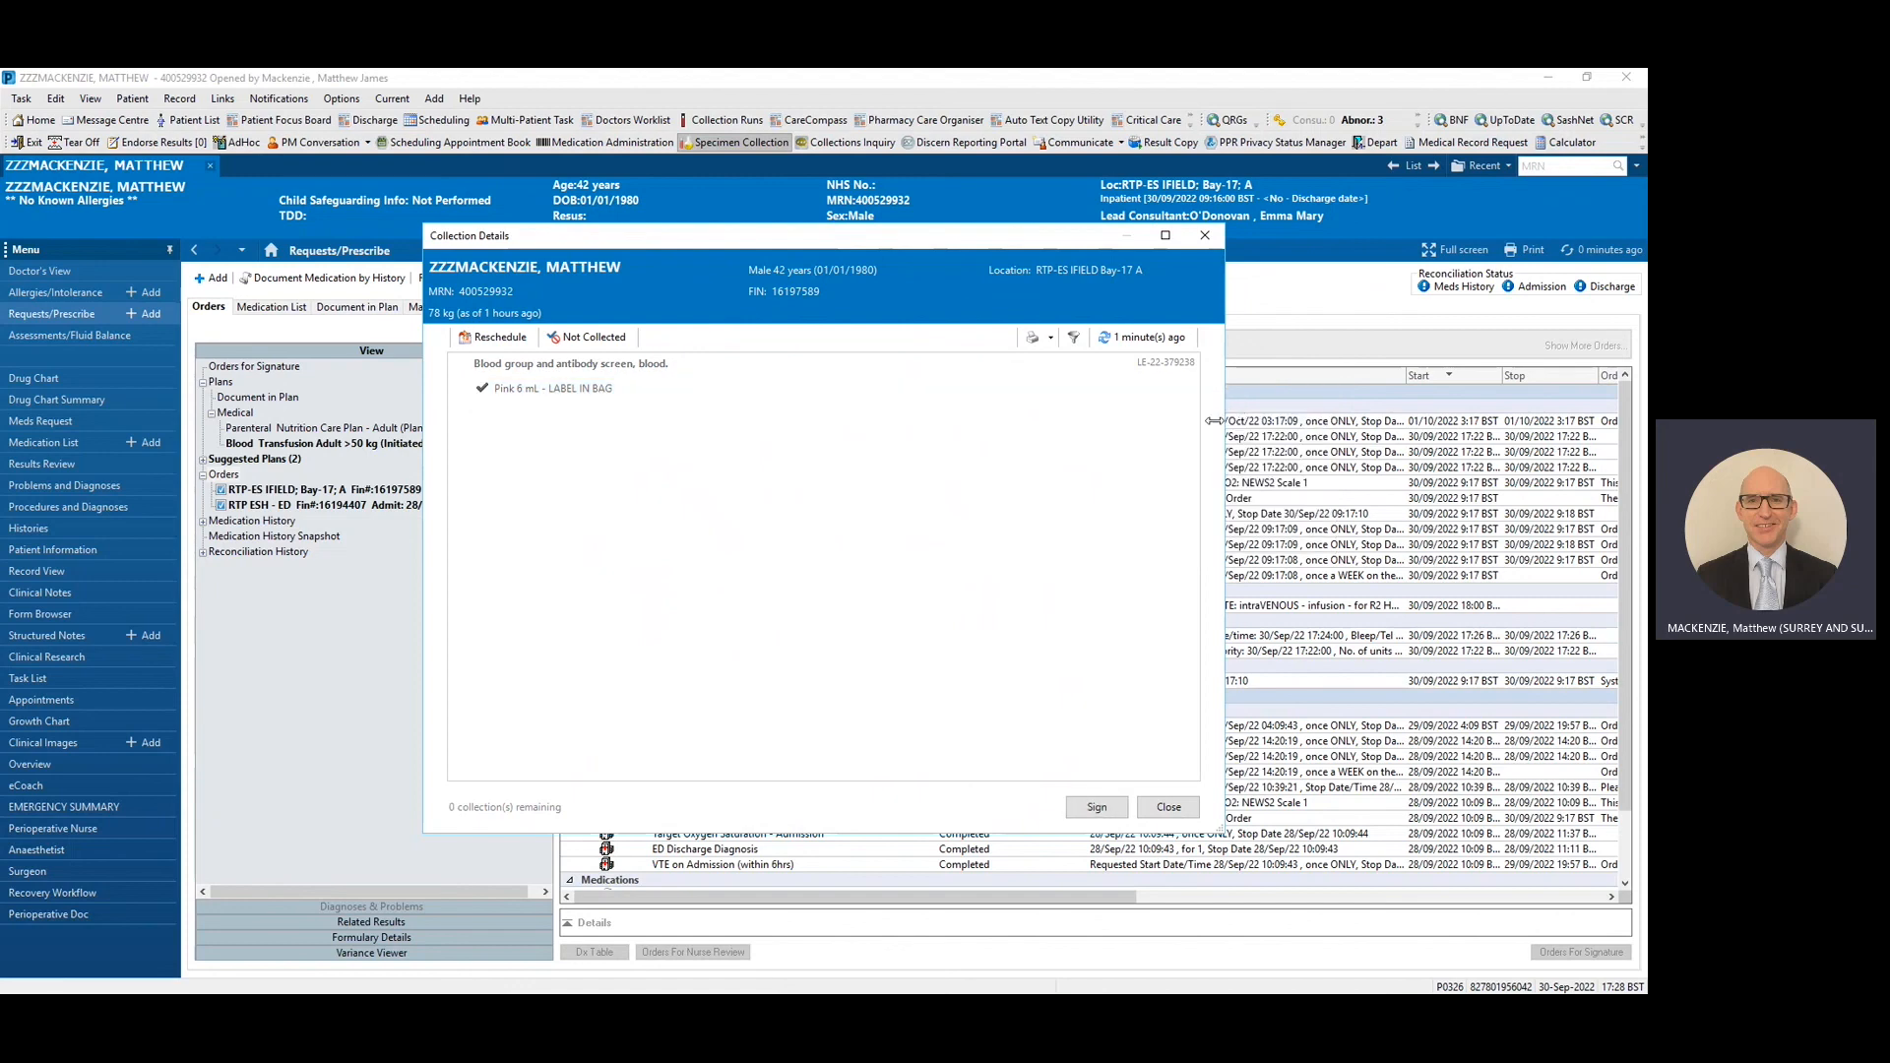
pyautogui.click(1095, 811)
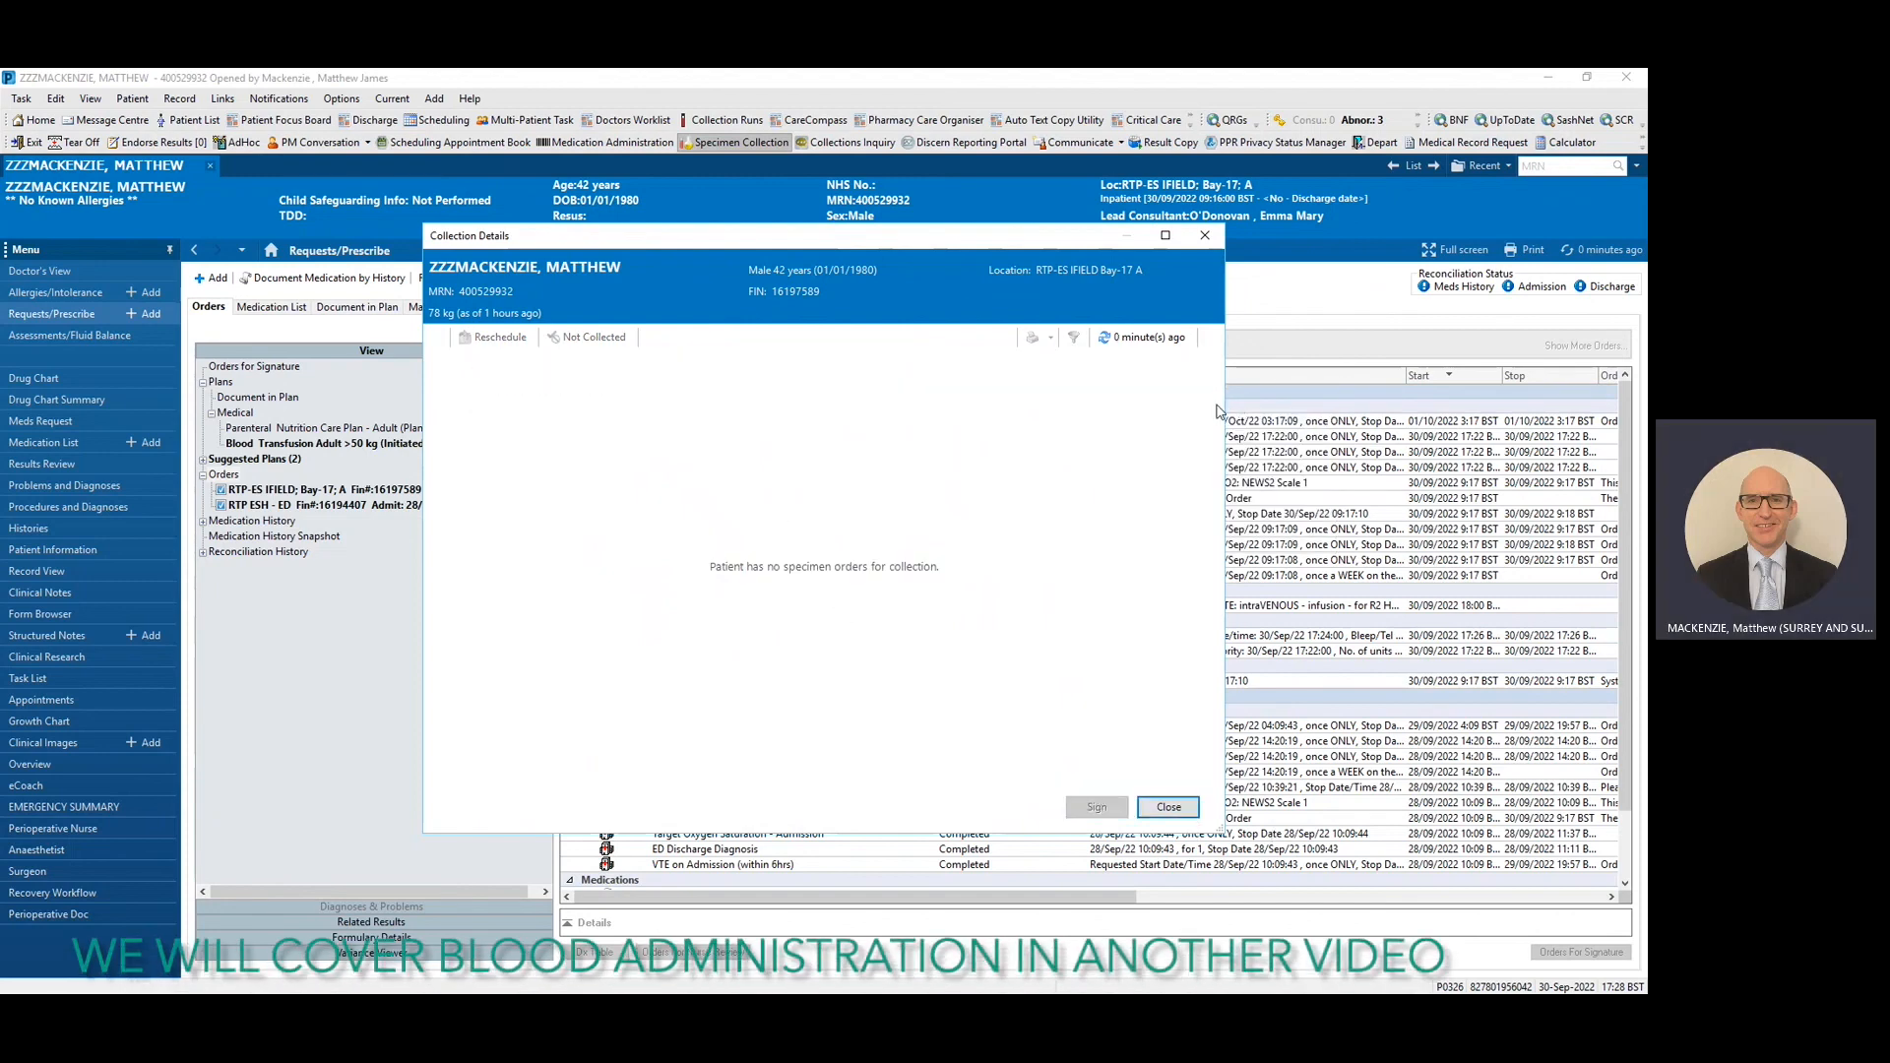
pyautogui.click(1169, 807)
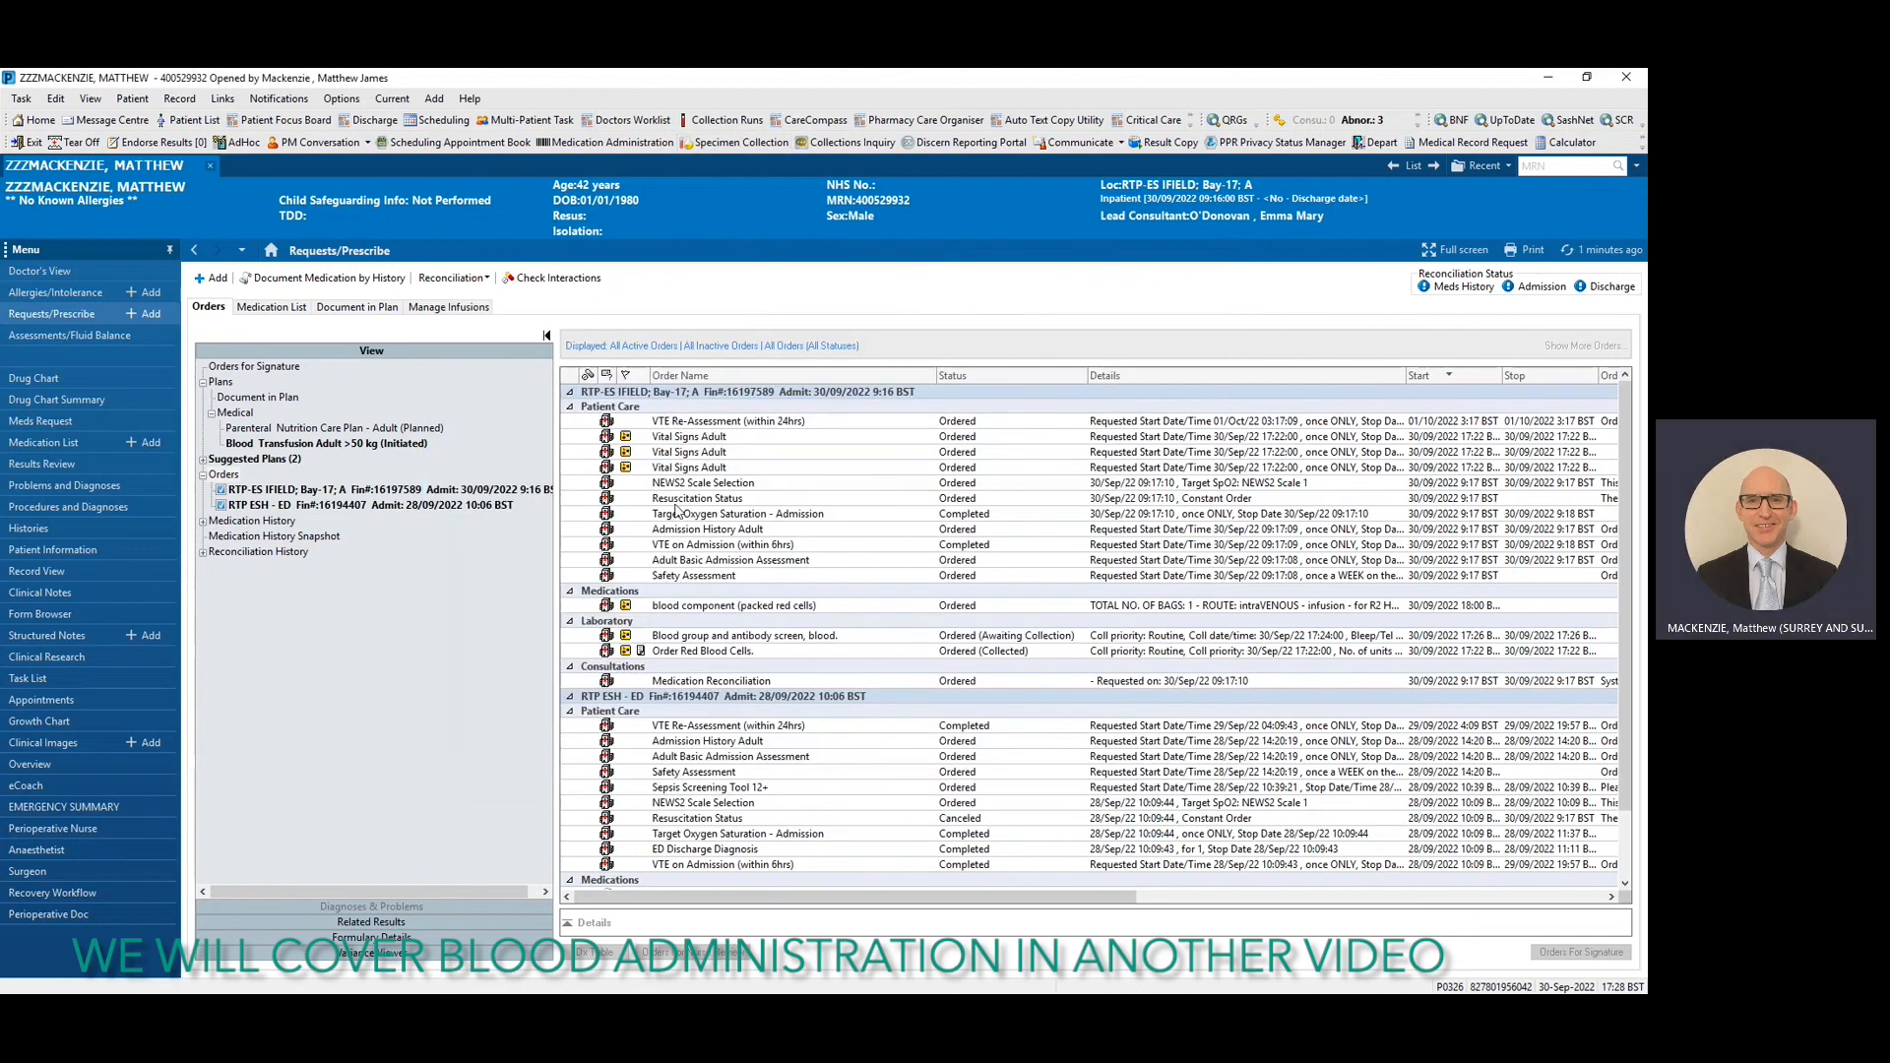